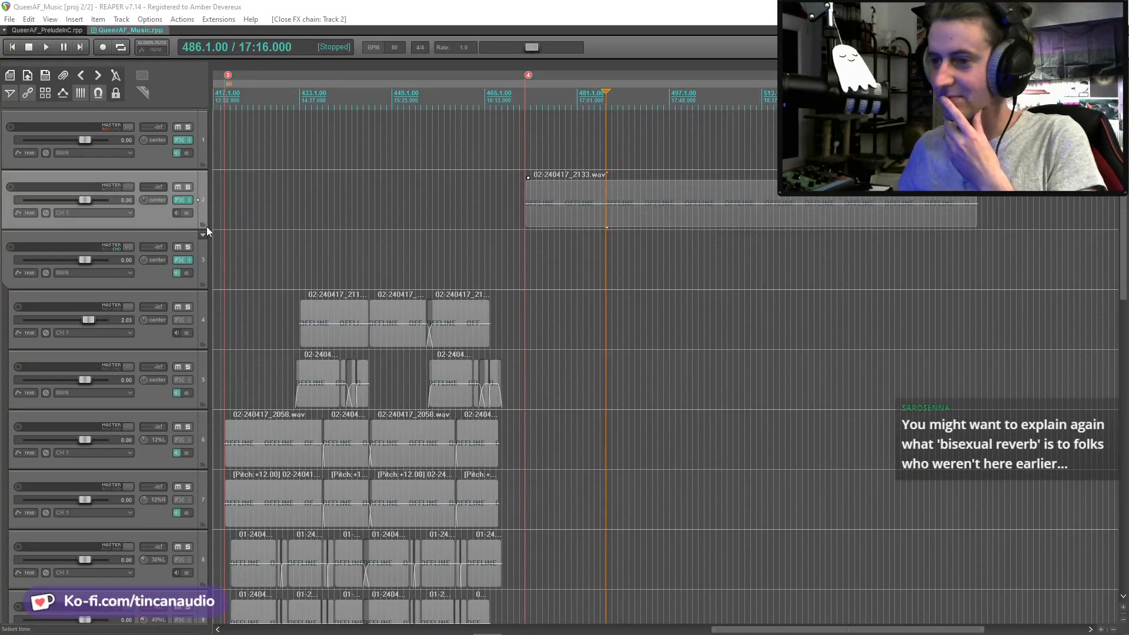
Review the ValhallaSupermassive and Glow plug-ins in track 2's effects chain
click(182, 201)
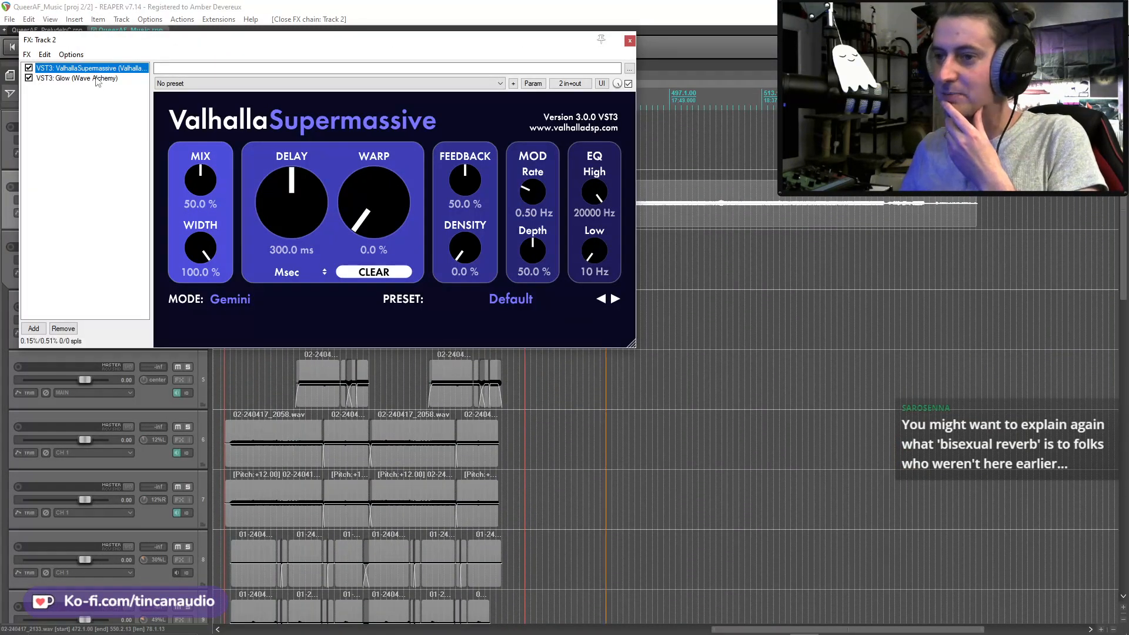
click(97, 79)
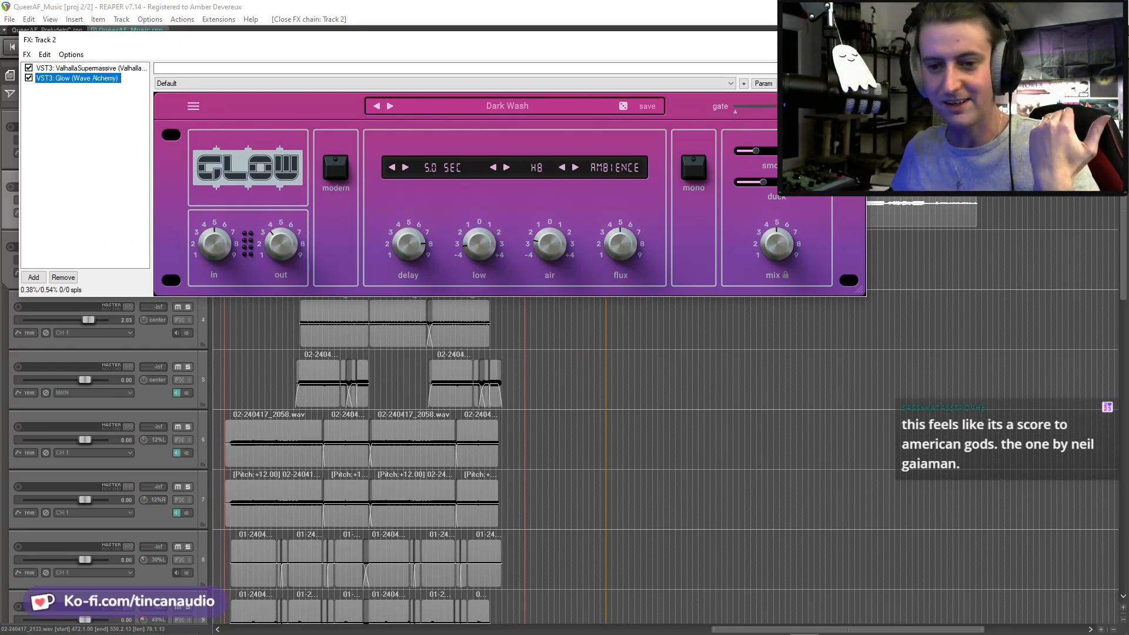
key(alt+Tab)
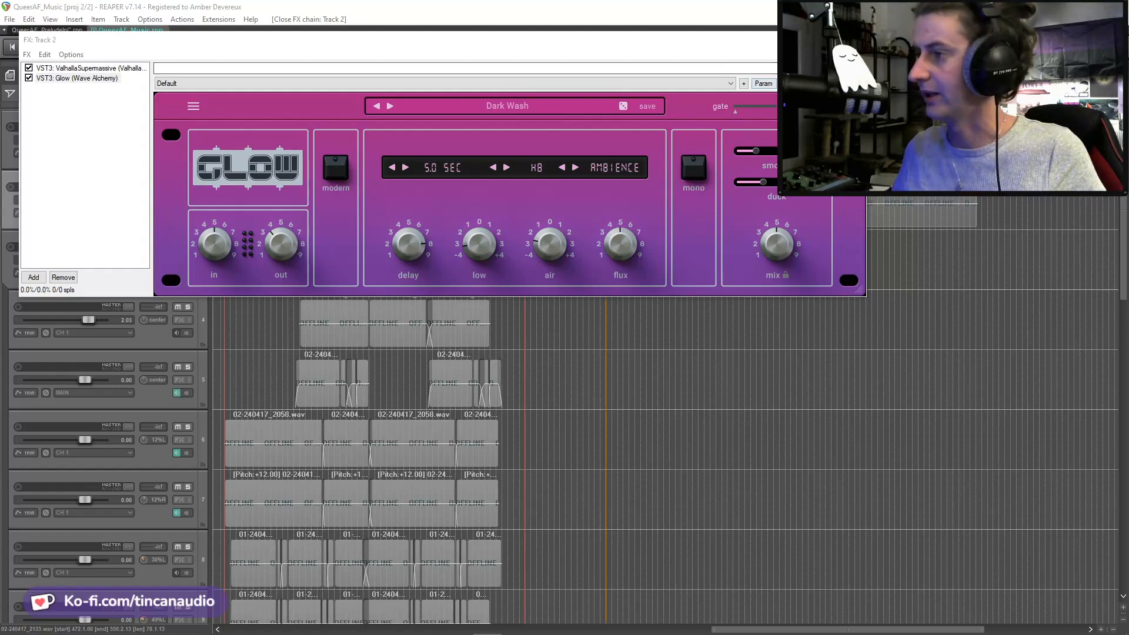
click(853, 40)
Audition track 2 from bar 486, and paste a duplicate of the track with its 02-240417_2133.wav clip directly below it
key(space)
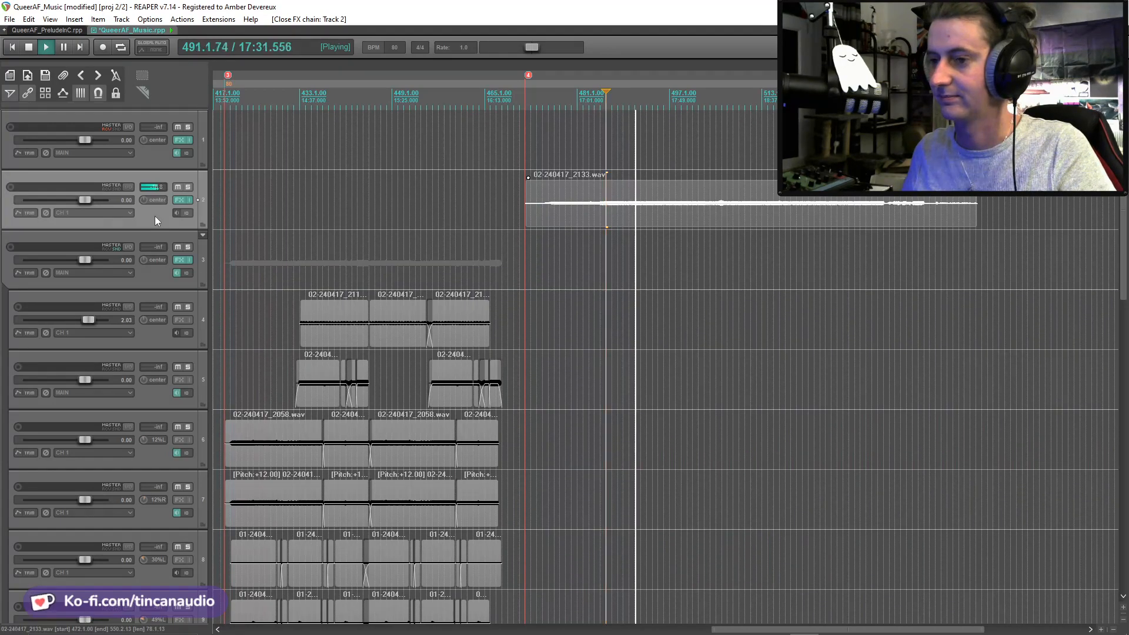
key(space)
key(ctrl+v)
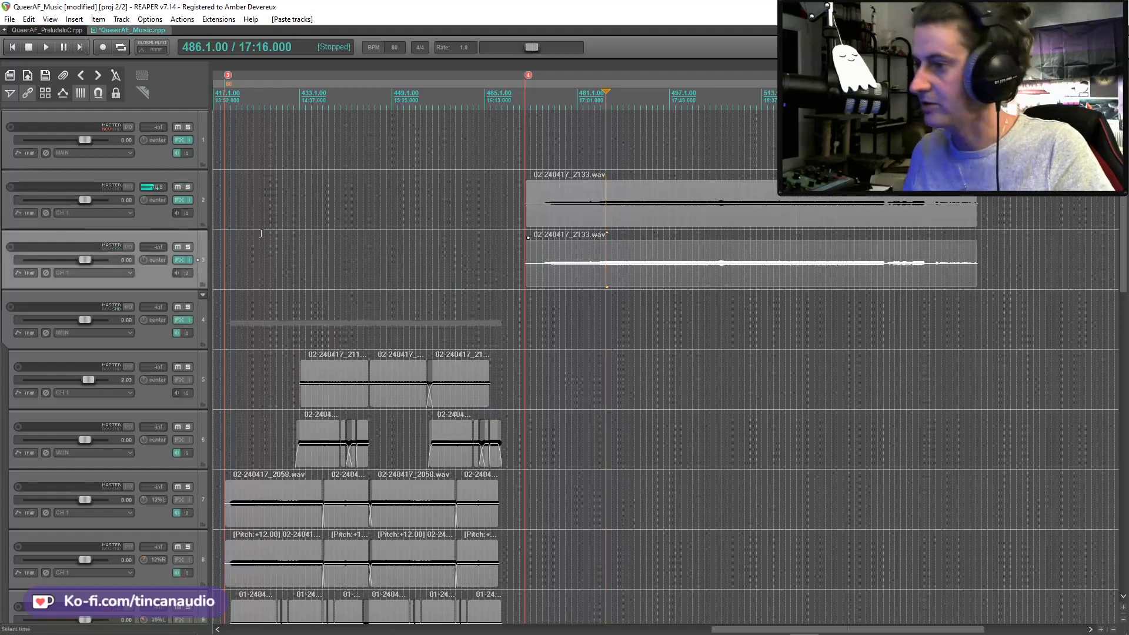
Add the JS Ping Pong Pan effect to the end of track 2's effects chain
click(180, 201)
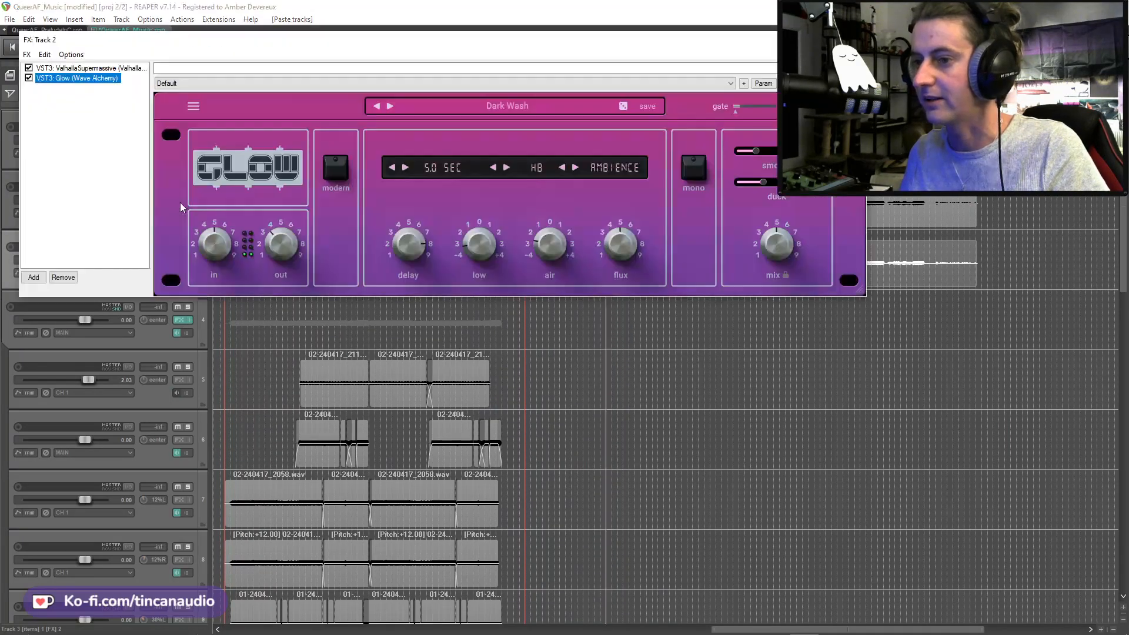
click(34, 276)
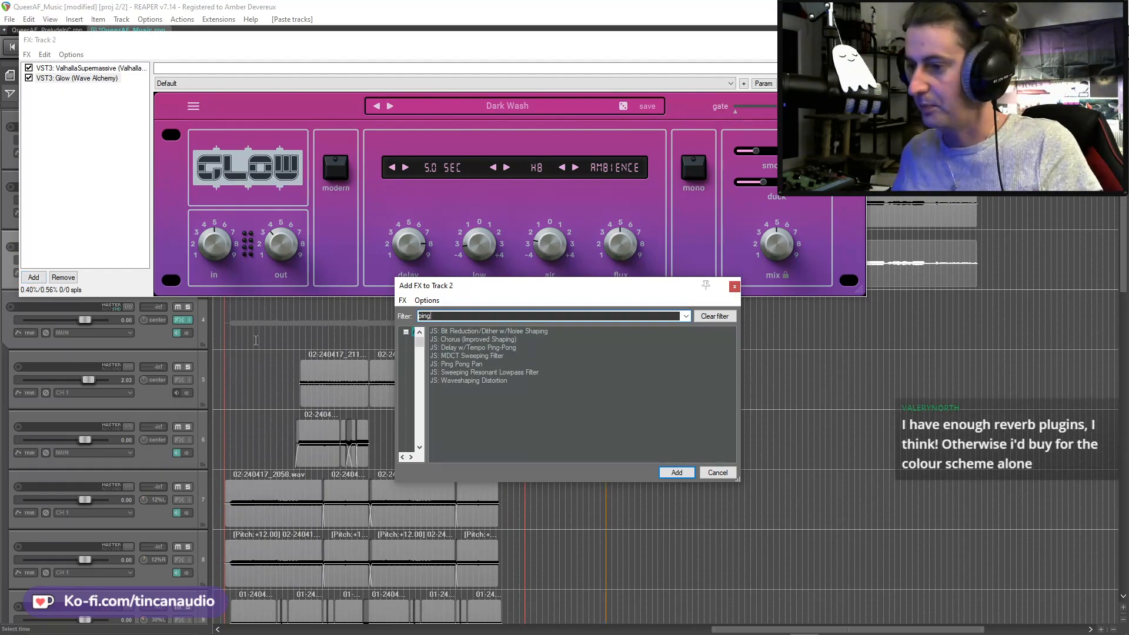
double_click(455, 364)
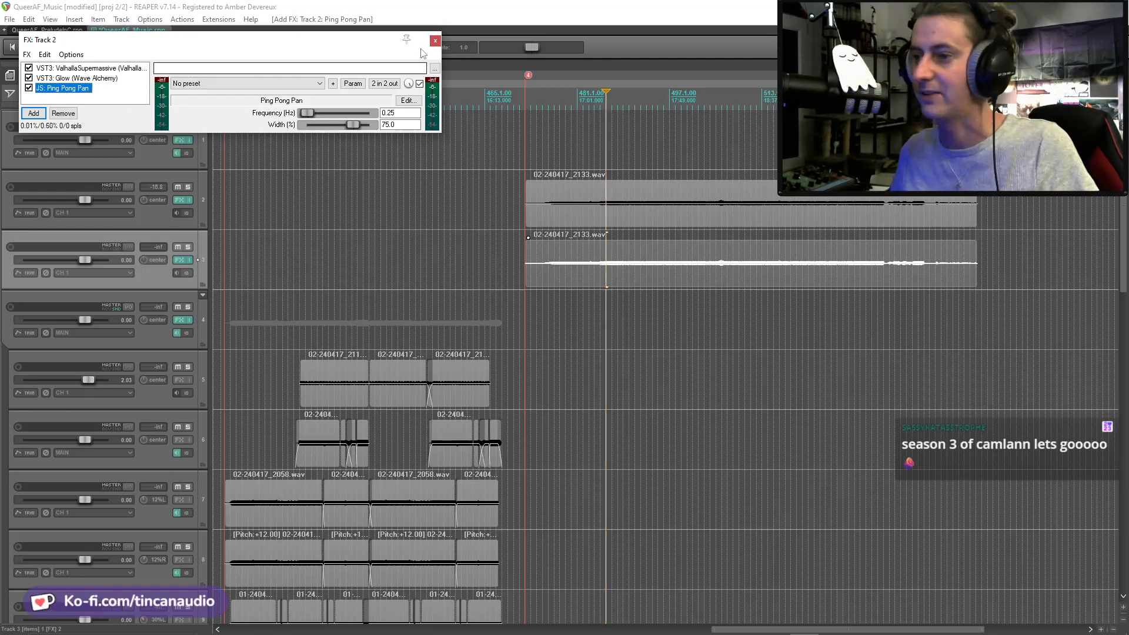
click(435, 41)
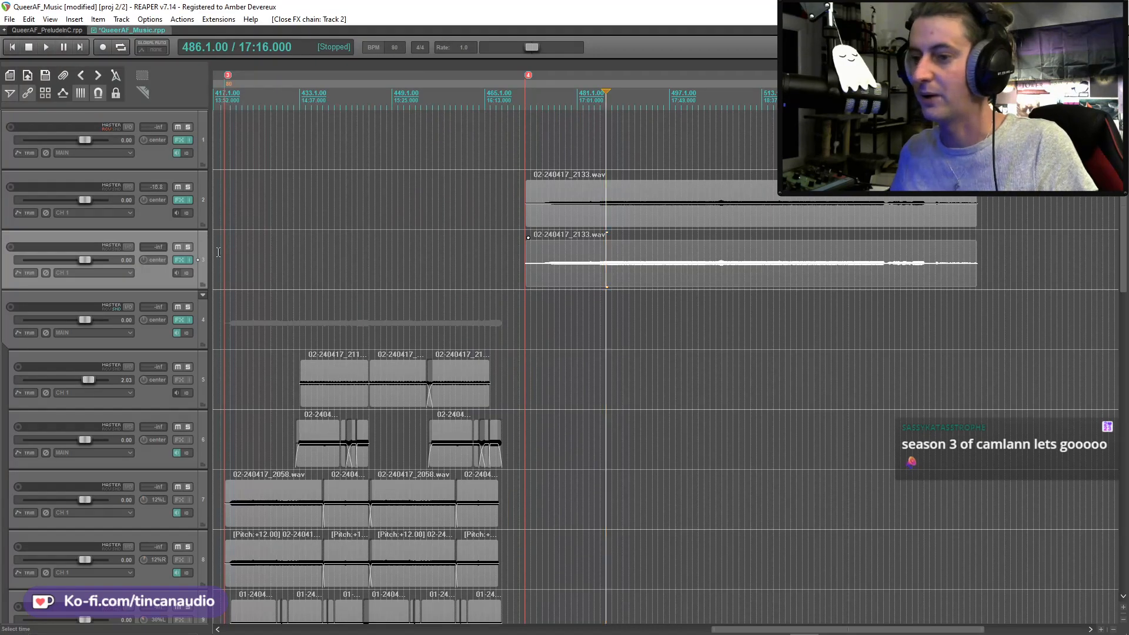
Paste the Ping Pong Pan effect into track 3's effects chain
click(182, 259)
key(ctrl+v)
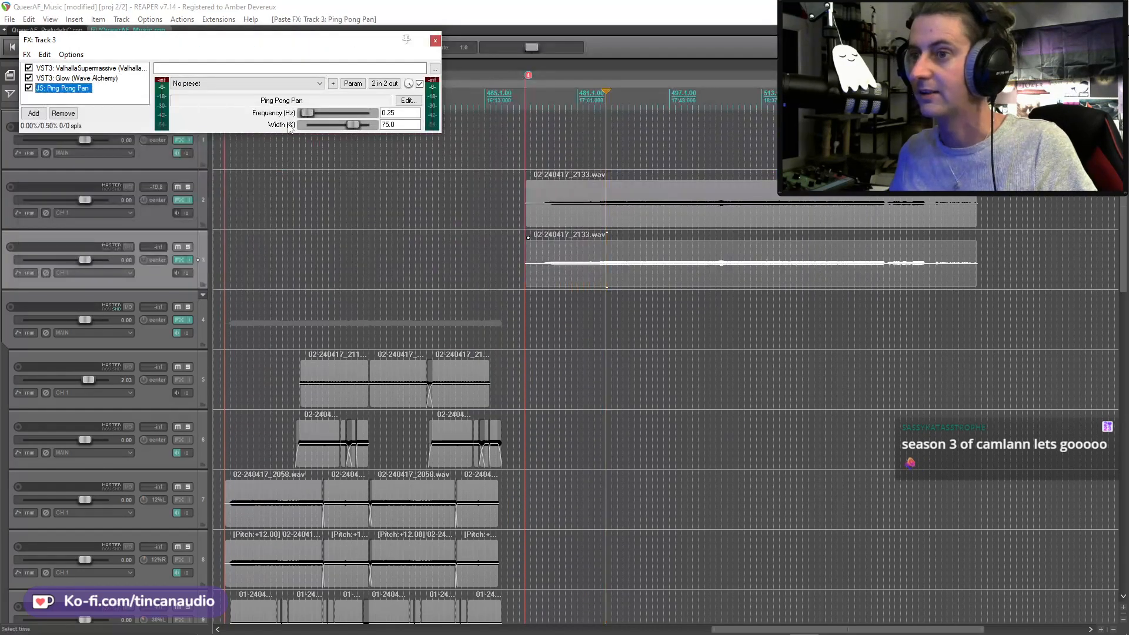
click(435, 41)
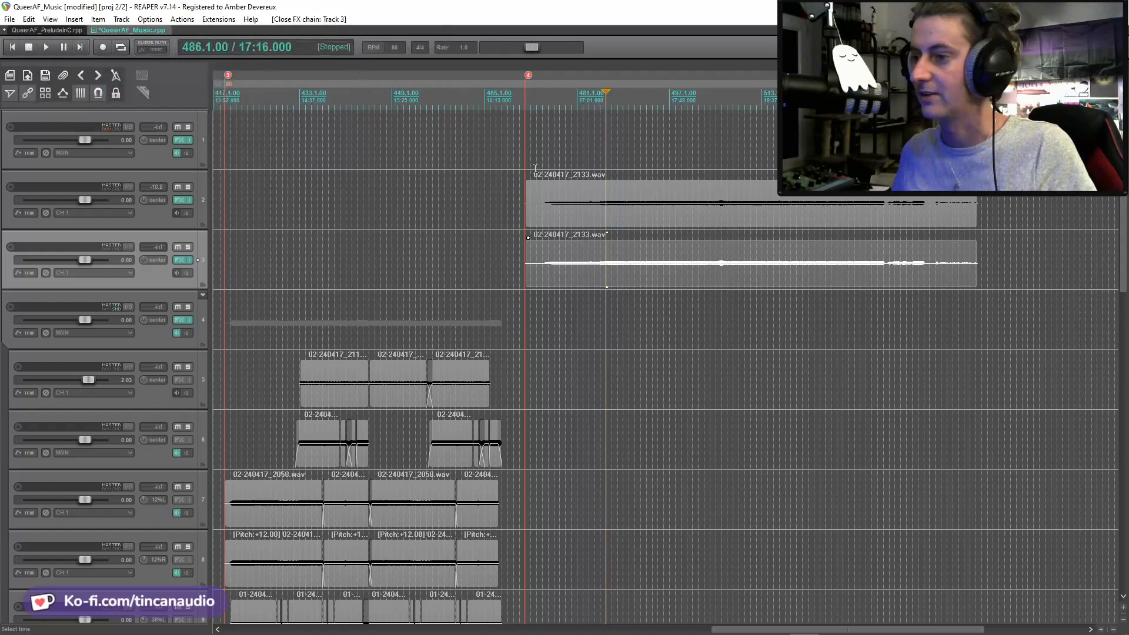
Play from the start of the 02-240417_2133.wav clip and pan track 2 to 51% left and track 3 to the right
click(532, 210)
key(space)
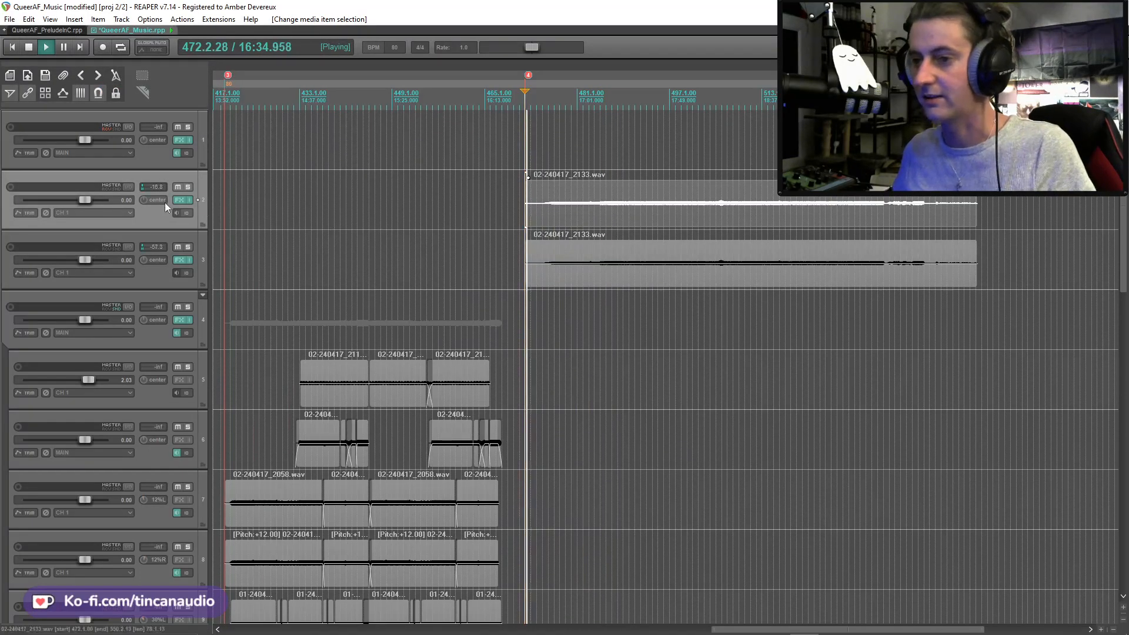
drag(147, 203, 146, 229)
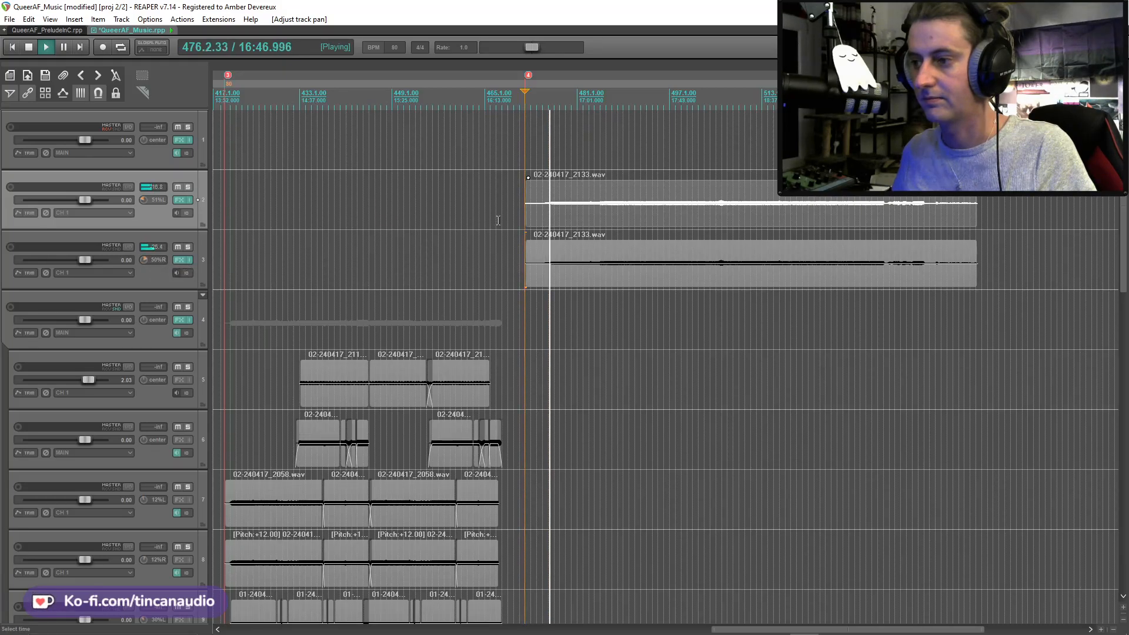
click(537, 226)
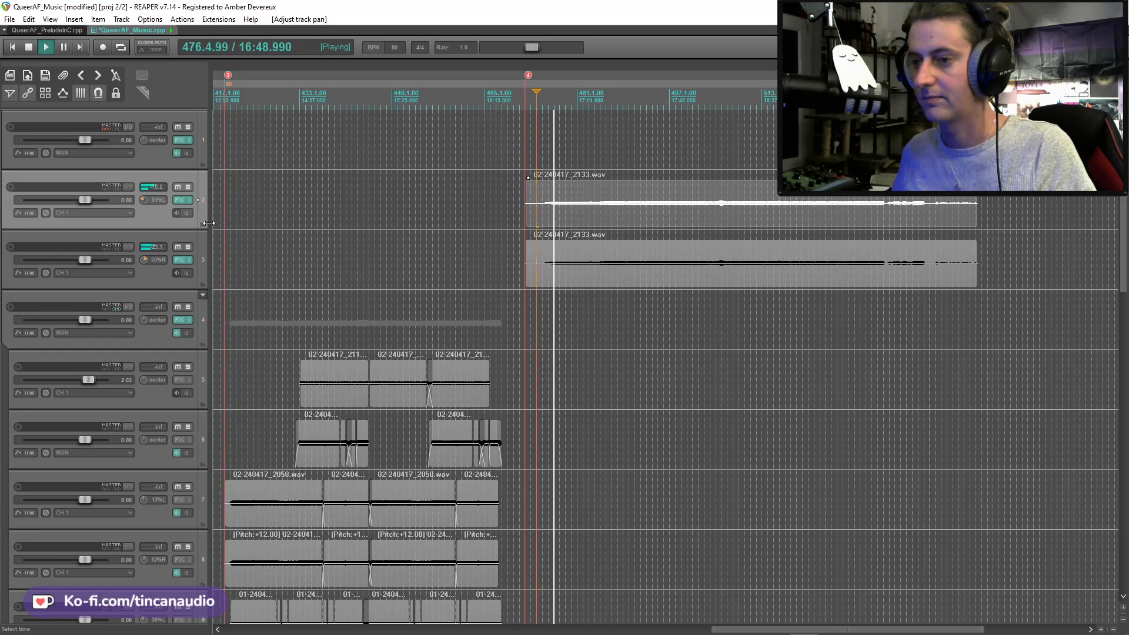
Set the Ping Pong Pan frequency on track 3 to 0.3 Hz
click(188, 259)
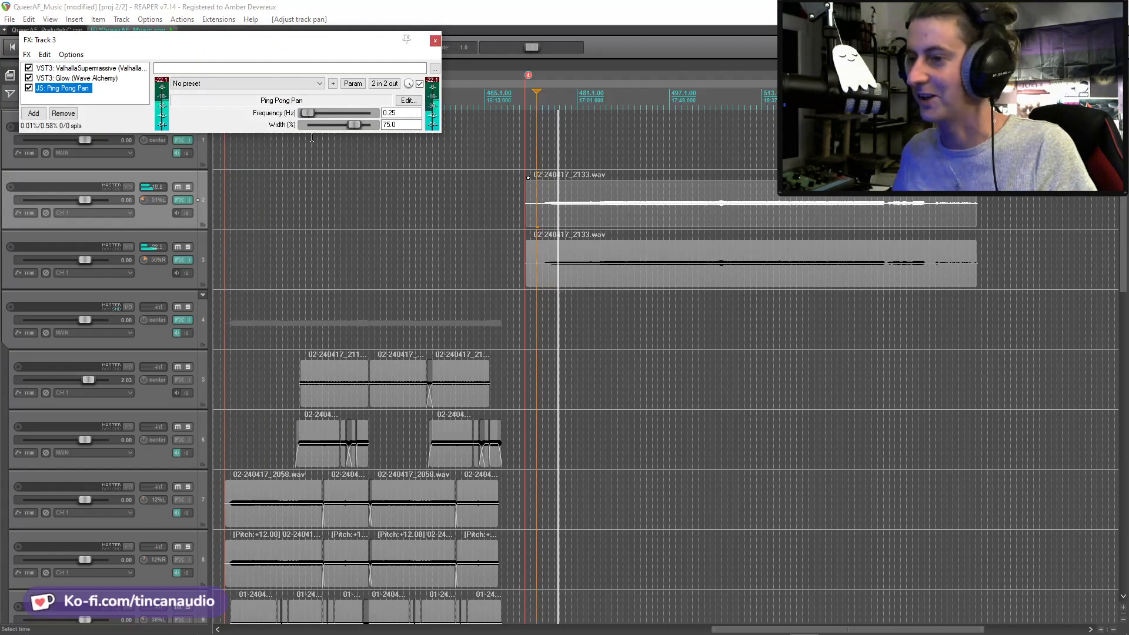
click(310, 113)
drag(310, 115, 312, 117)
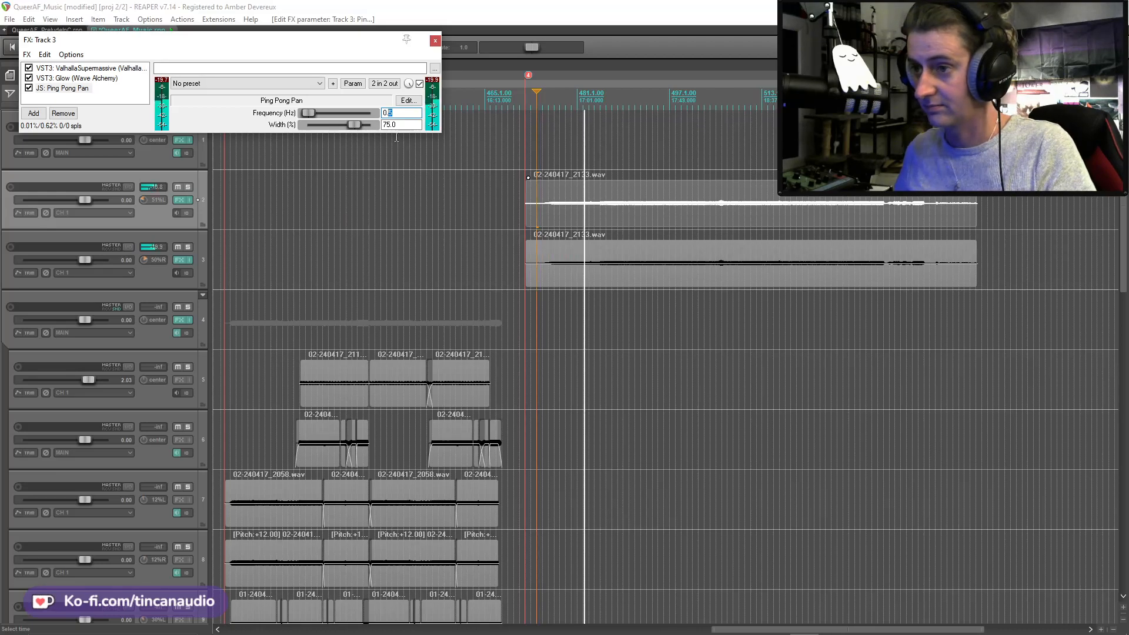
text(3)
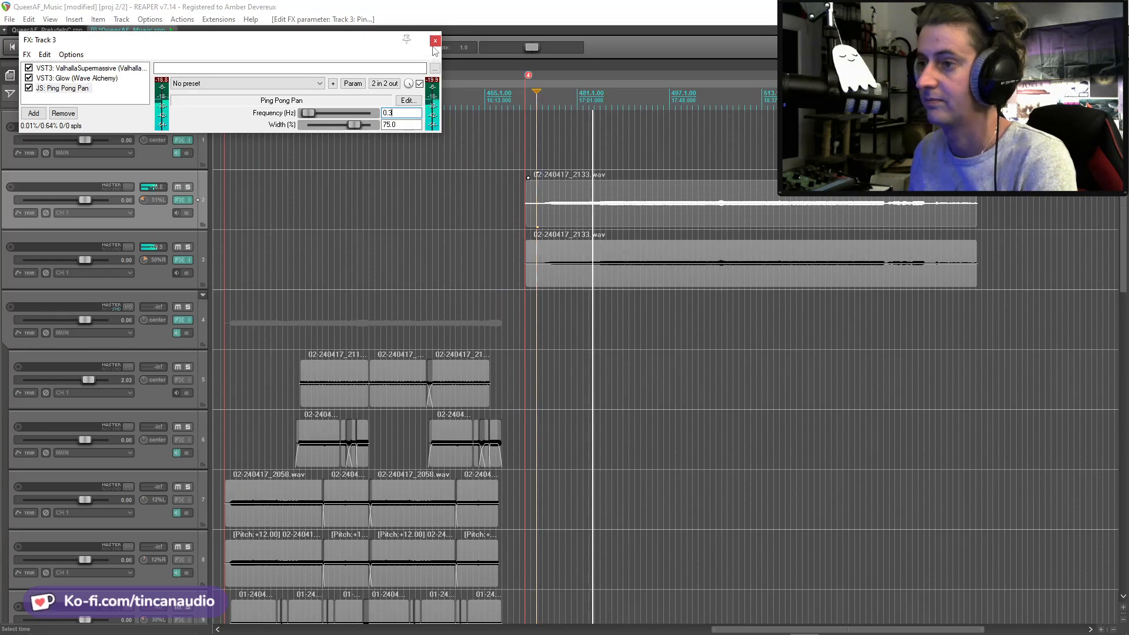
key(Escape)
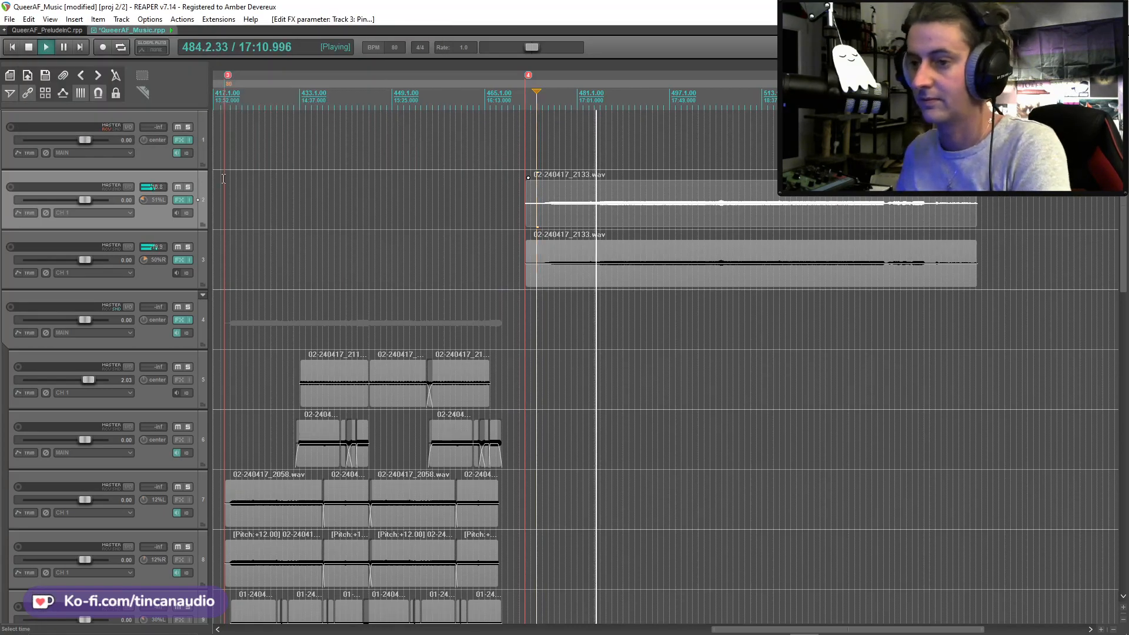
Stop playback and reset the pan of tracks 2 and 3 to center
key(space)
double_click(146, 200)
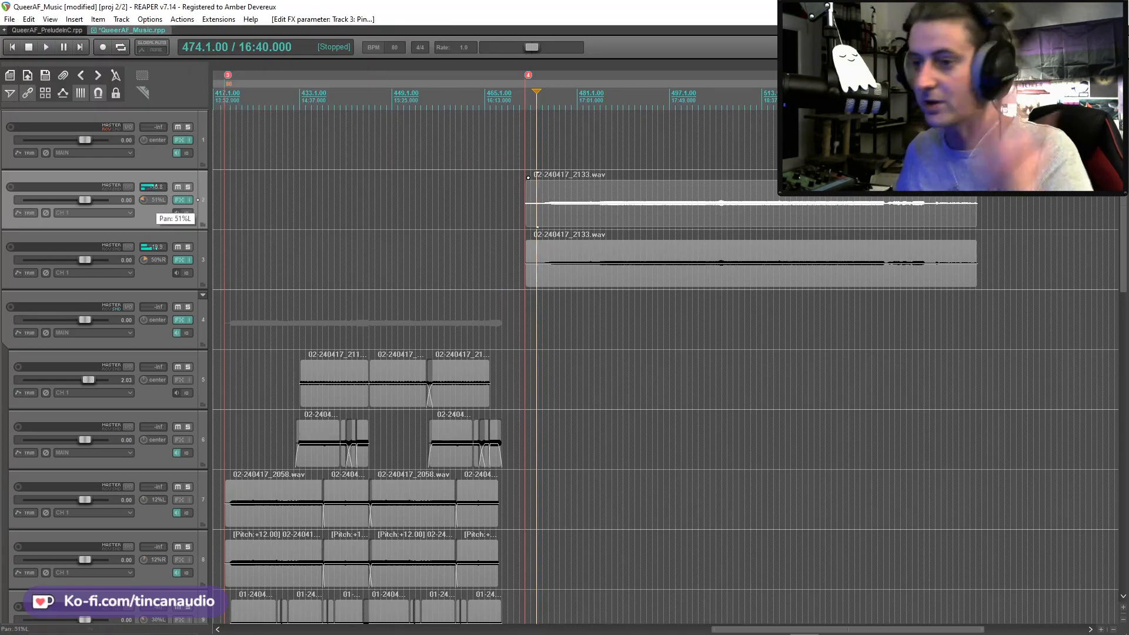
double_click(147, 259)
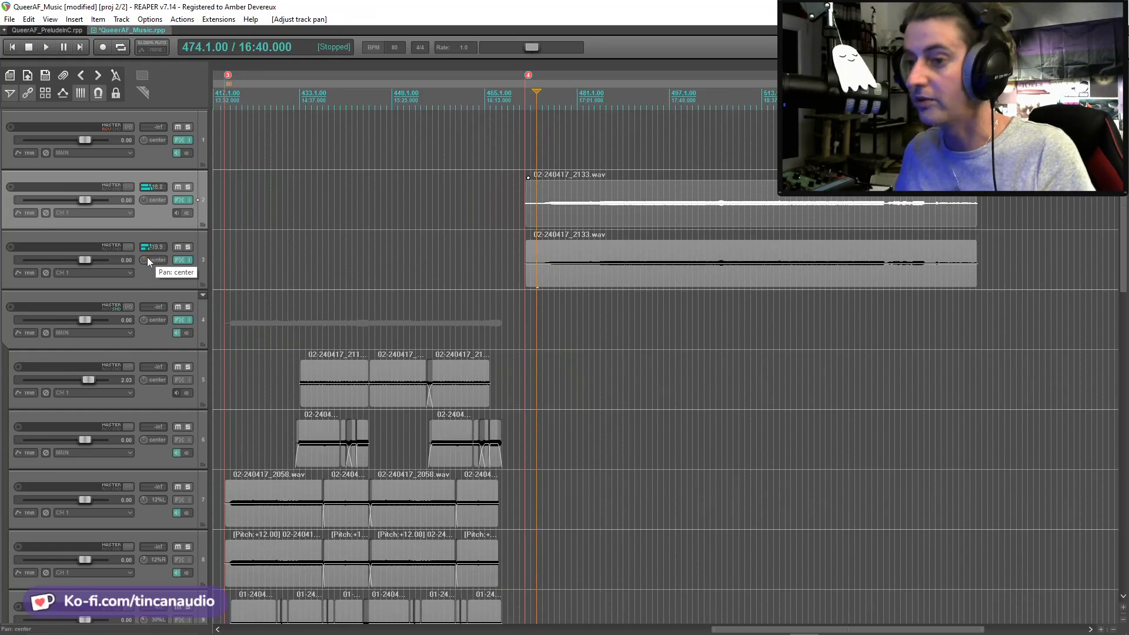
Remove the Ping Pong Pan effect from track 3's effects chain
click(179, 259)
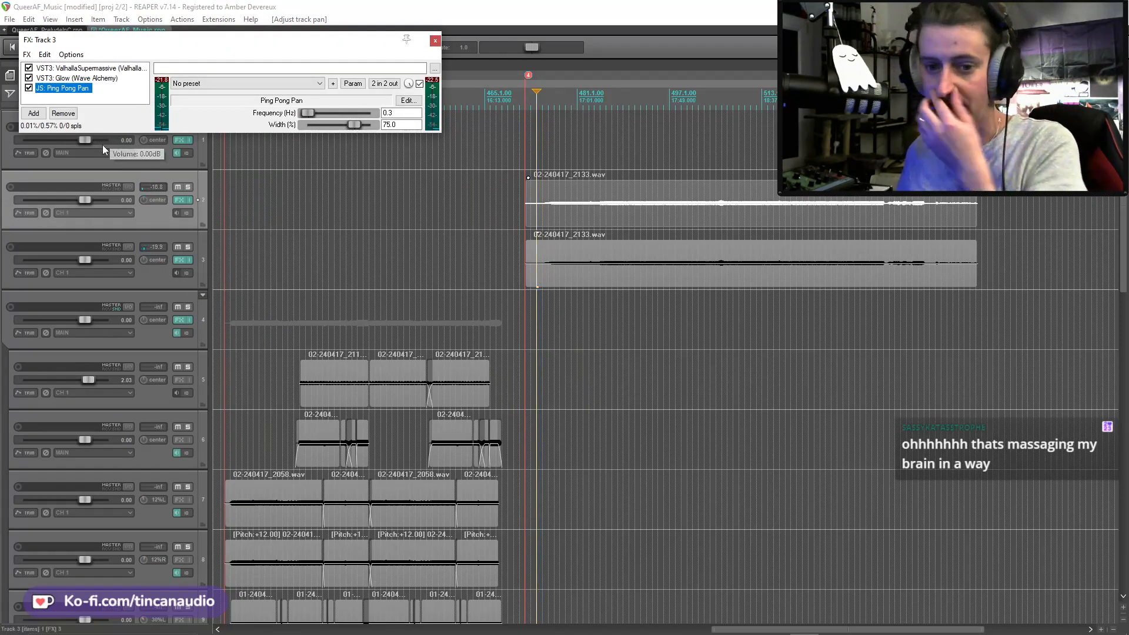
click(63, 114)
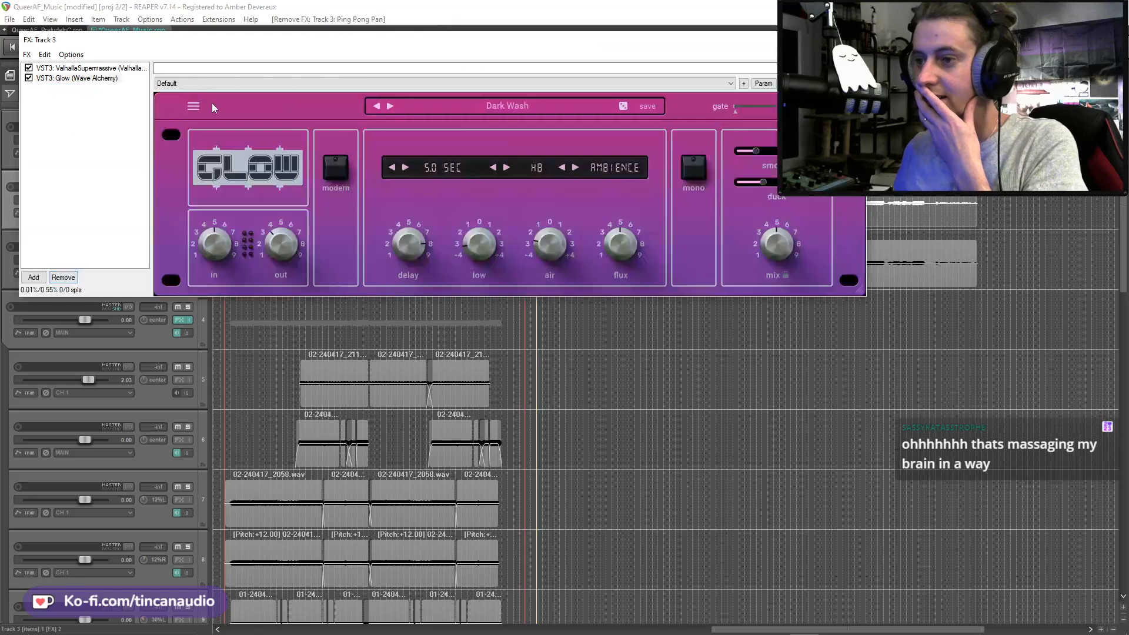
key(Escape)
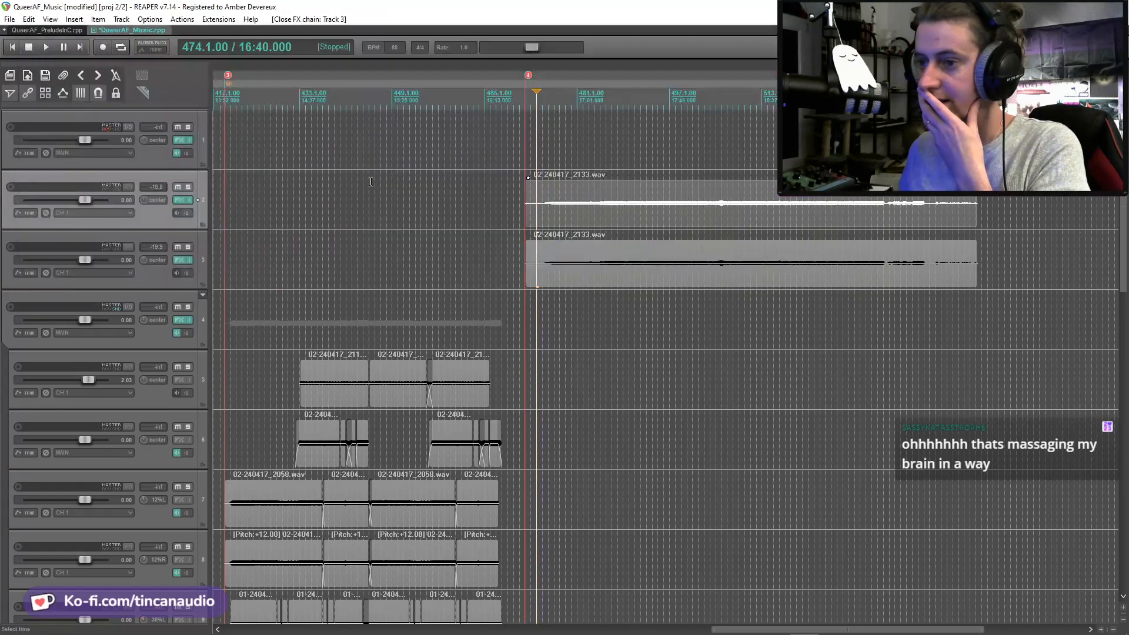
Check the Ping Pong Pan settings on track 2 and play the two layered tracks from bar 474
click(181, 200)
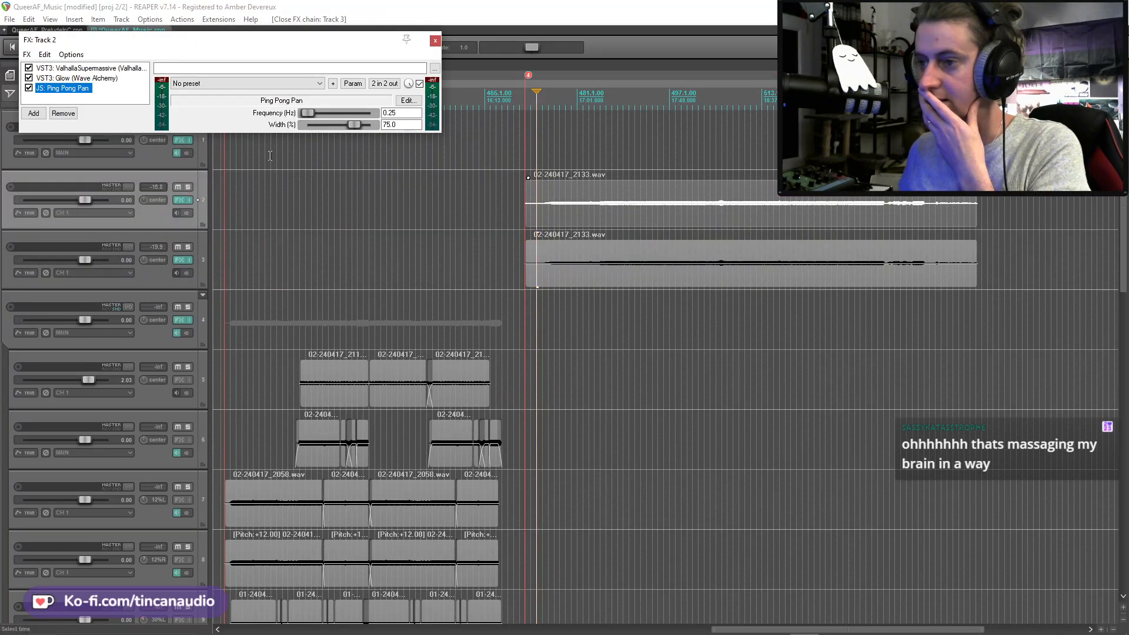
click(435, 40)
key(space)
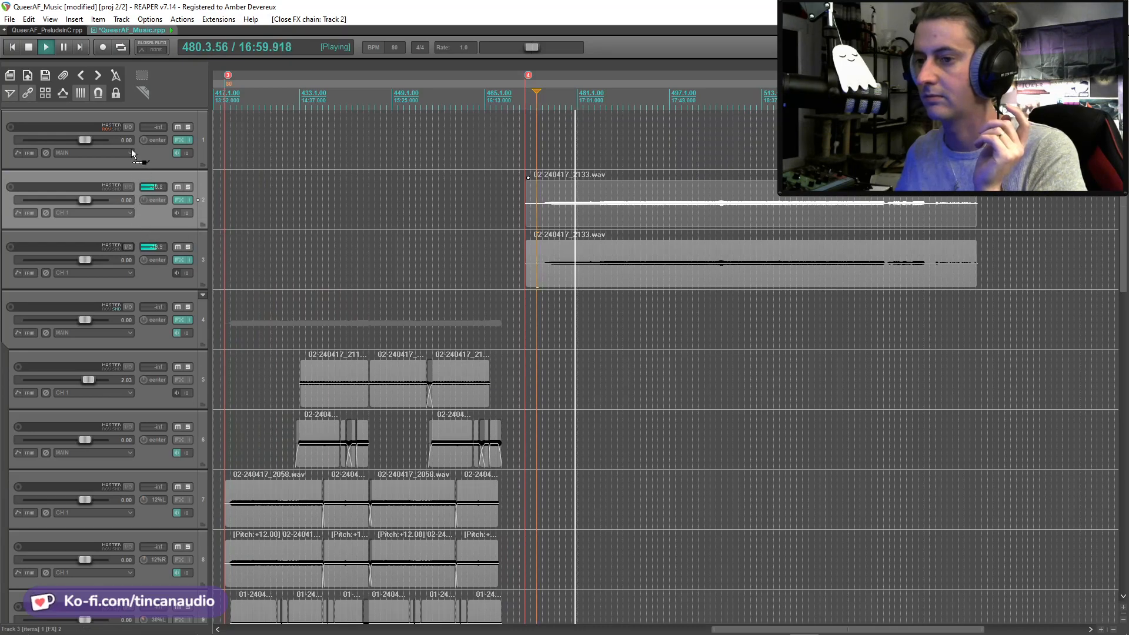
Add a send from track 3 to track 1, keeping its default send settings
drag(131, 134, 130, 128)
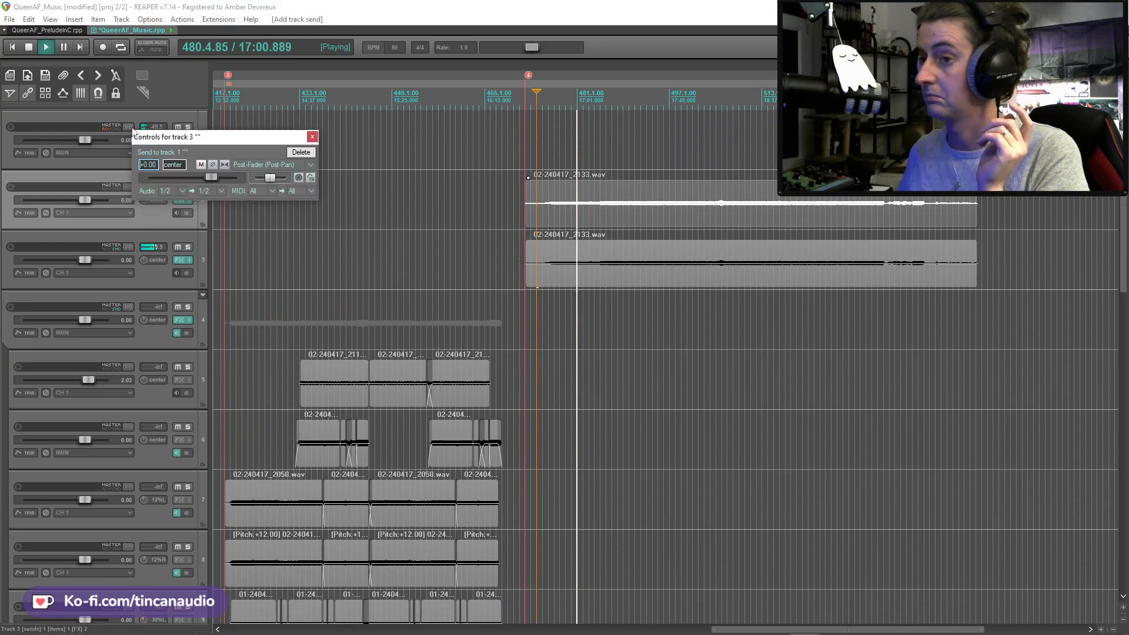
click(311, 137)
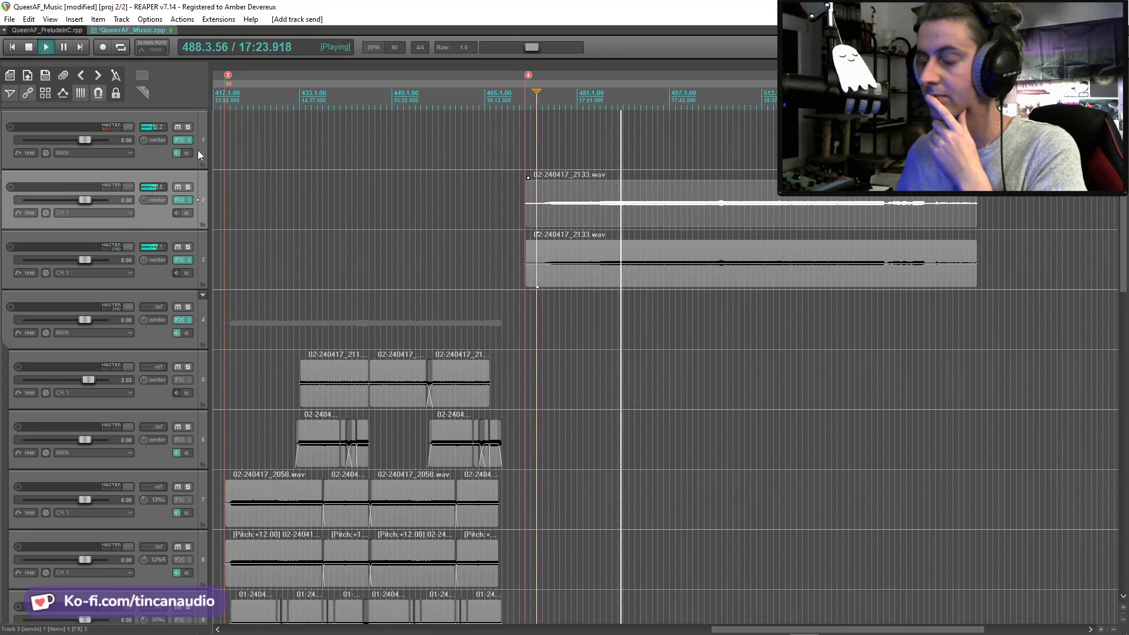
Place the edit cursor near the middle of track 2's clip and save the project
click(160, 162)
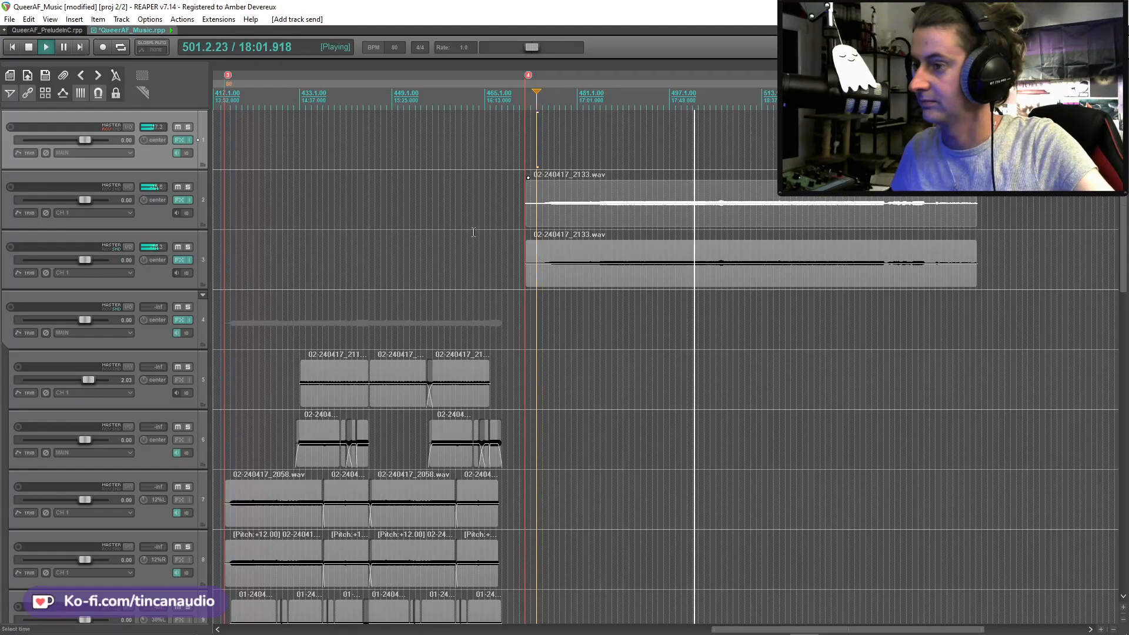
click(696, 210)
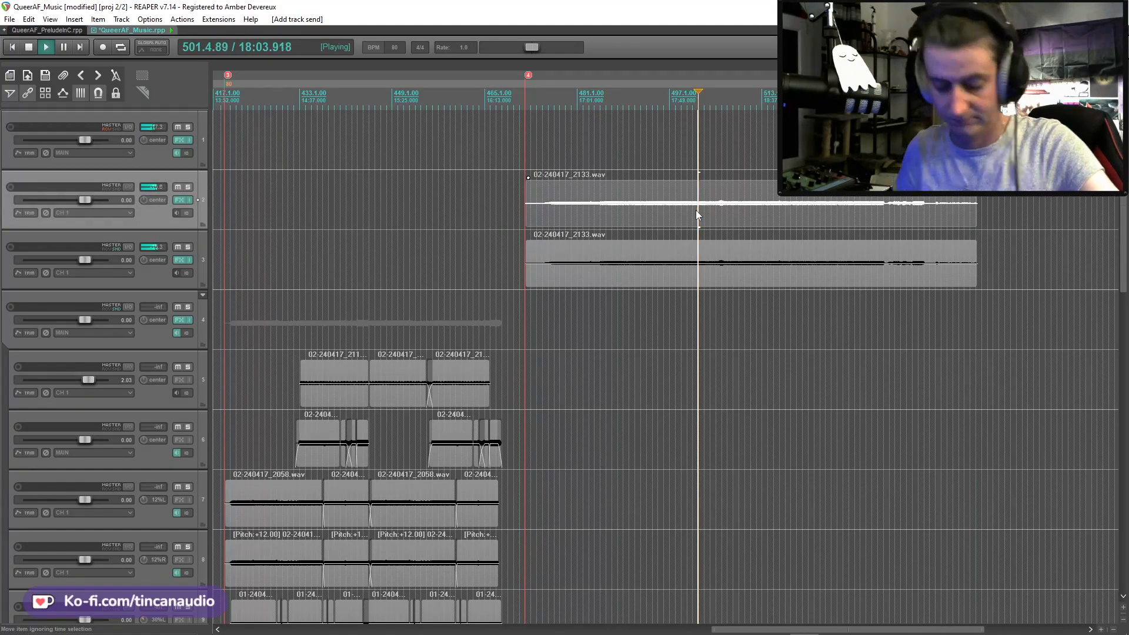
key(ctrl+s)
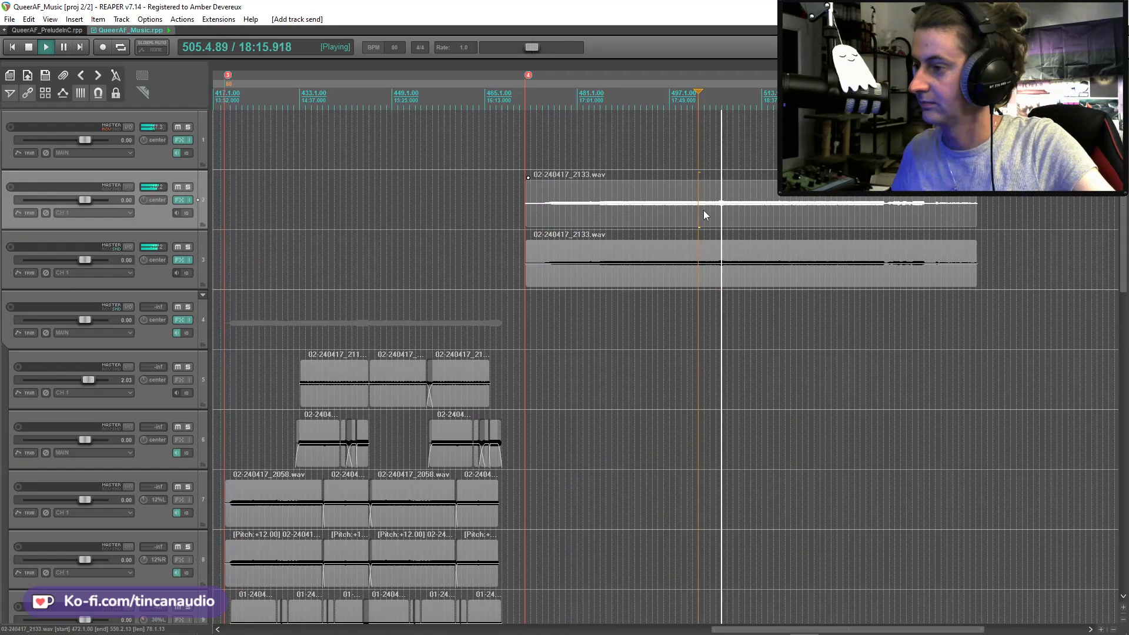
Stop playback and replay the layered 02-240417_2133.wav clips from around bar 506
click(721, 214)
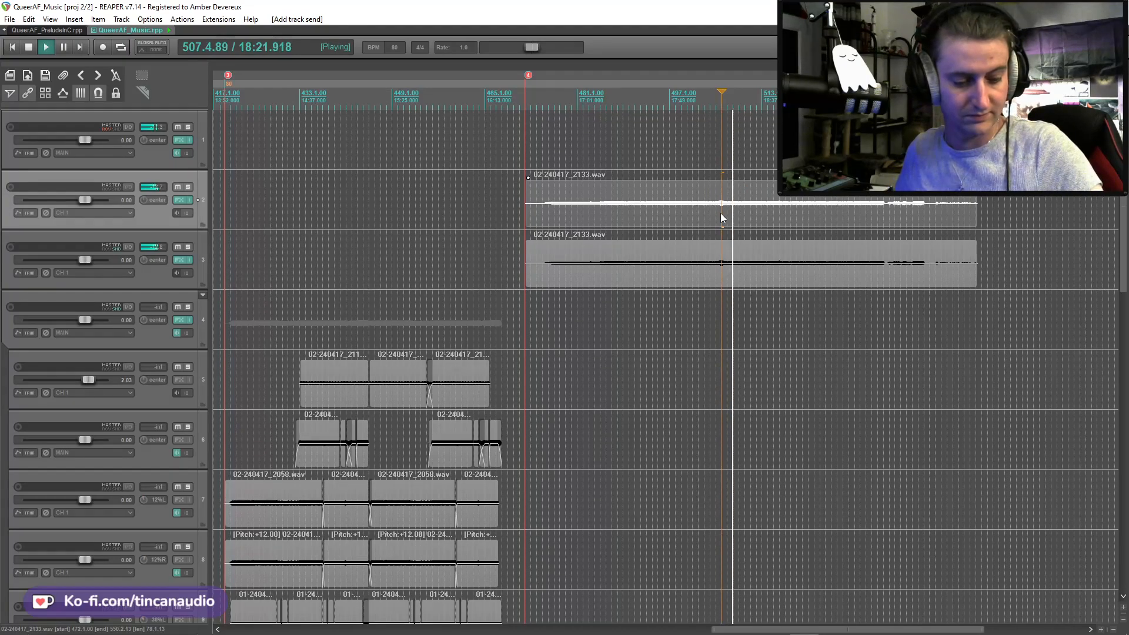
click(741, 210)
key(space)
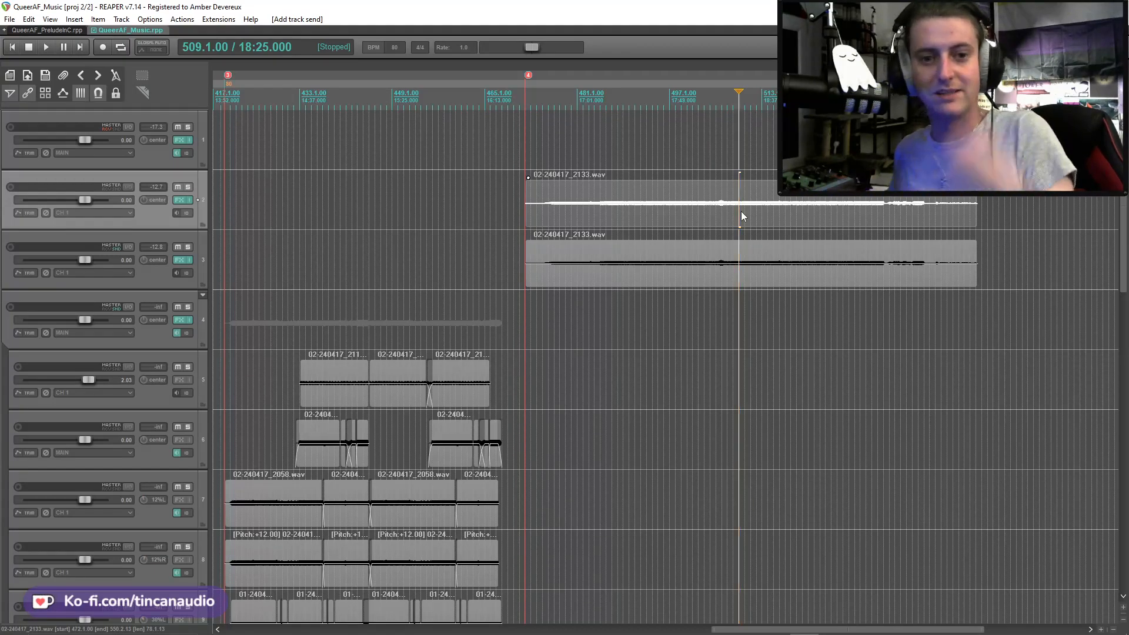
click(744, 210)
click(719, 209)
key(space)
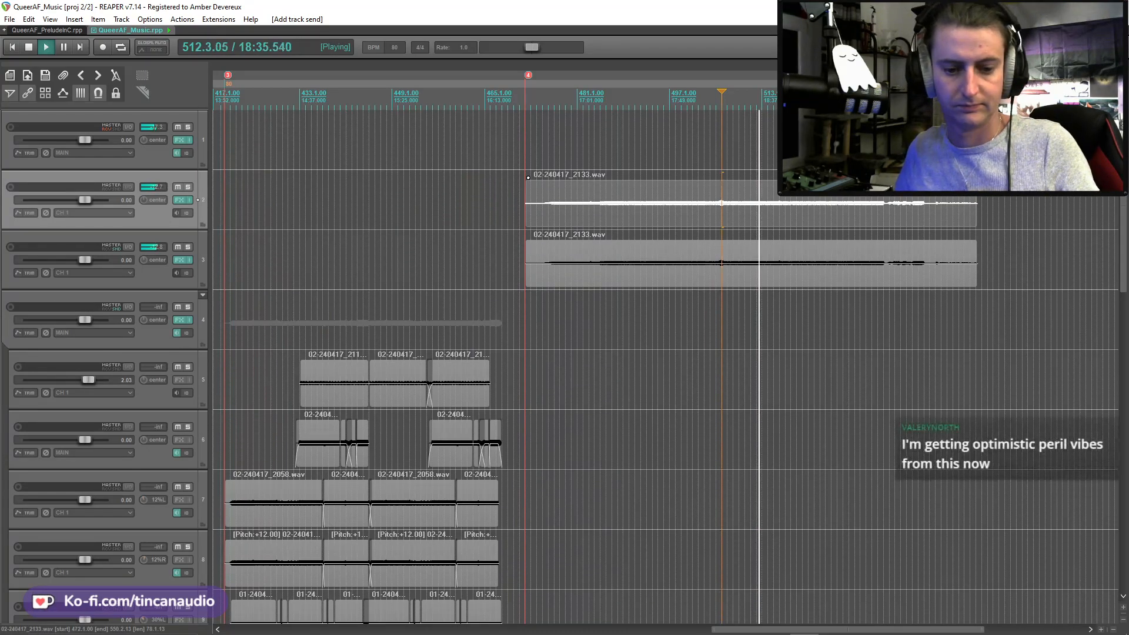
Switch to the Notepad list of music pieces to check it, and minimize it
key(alt+Tab)
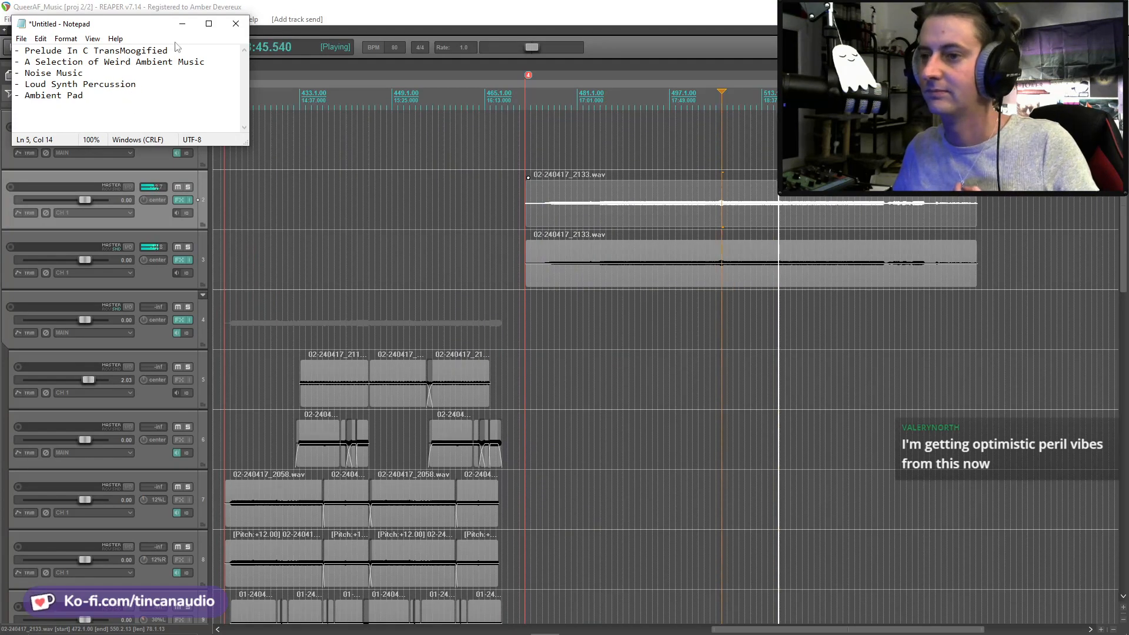
click(182, 25)
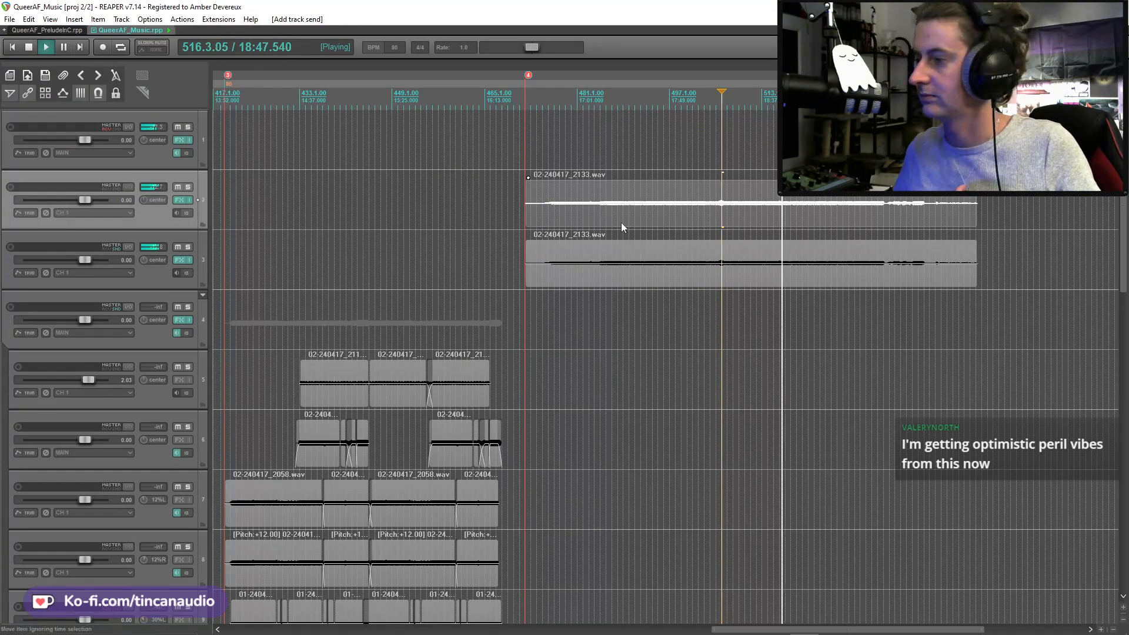
Audition the layered 02-240417_2133.wav clips on tracks 2 and 3 from the thinner section just before bar 535
click(756, 263)
click(777, 276)
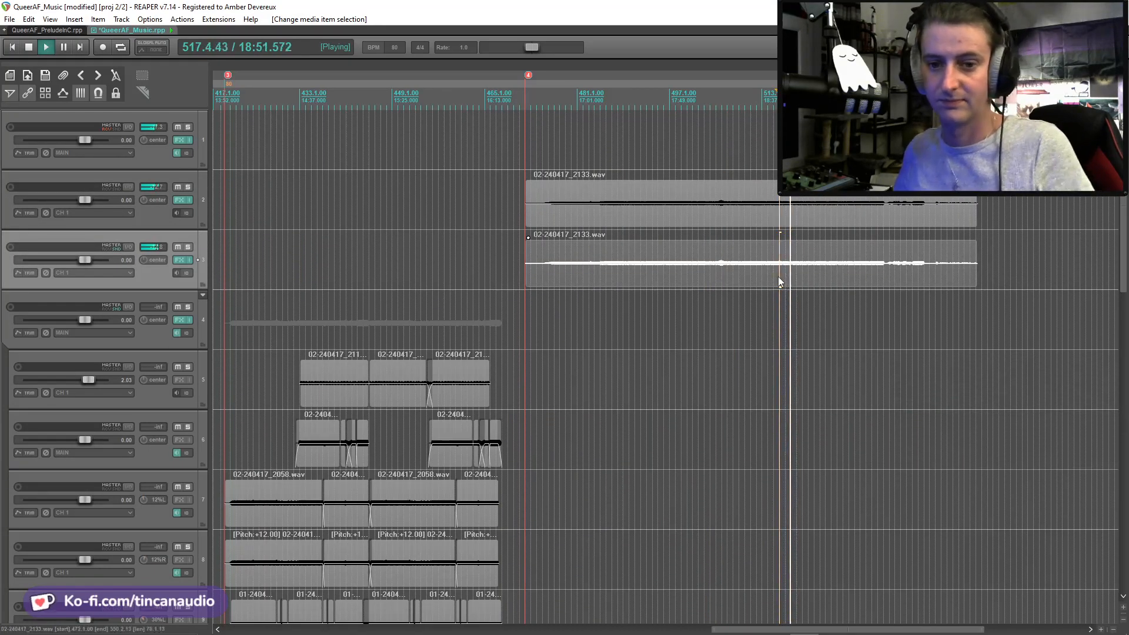
click(791, 277)
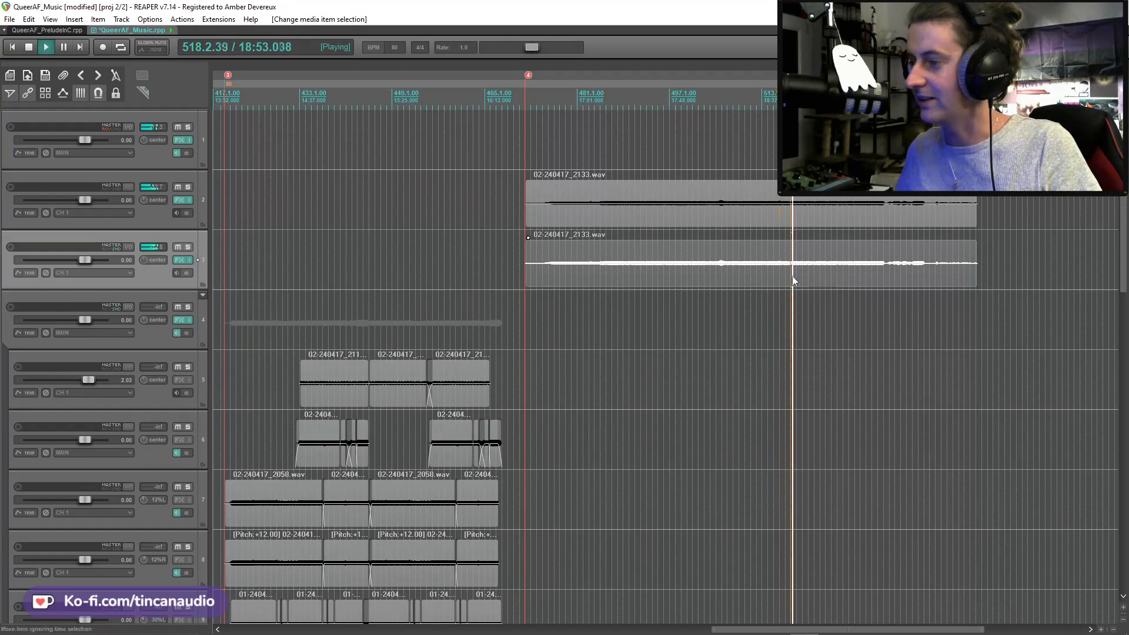
click(872, 268)
key(space)
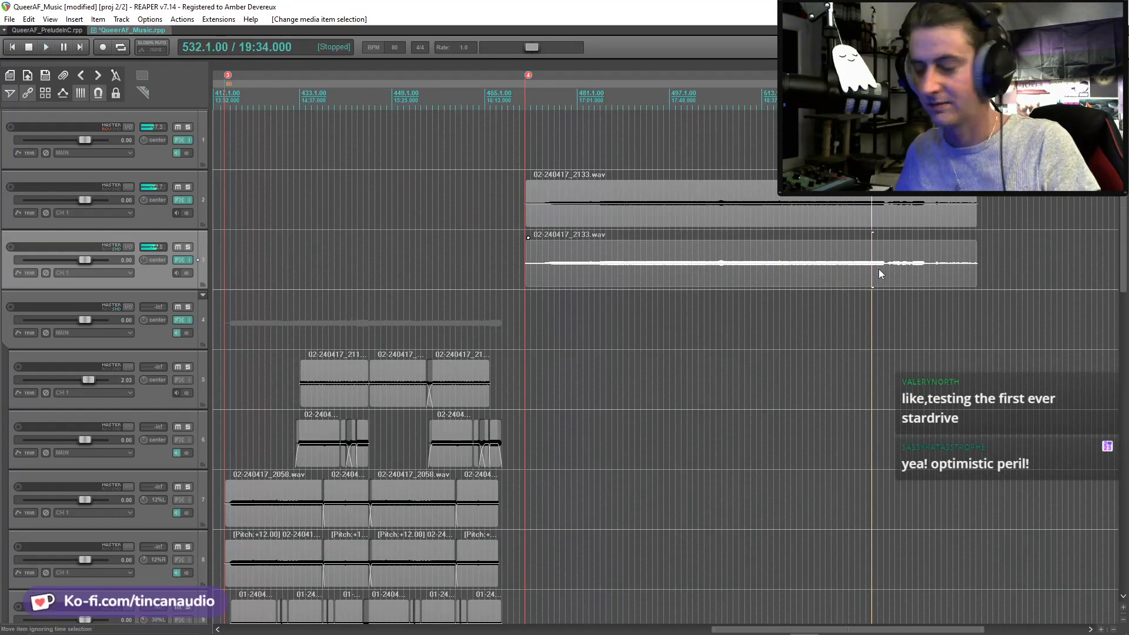
click(888, 270)
key(space)
scroll(889, 269, up, 3)
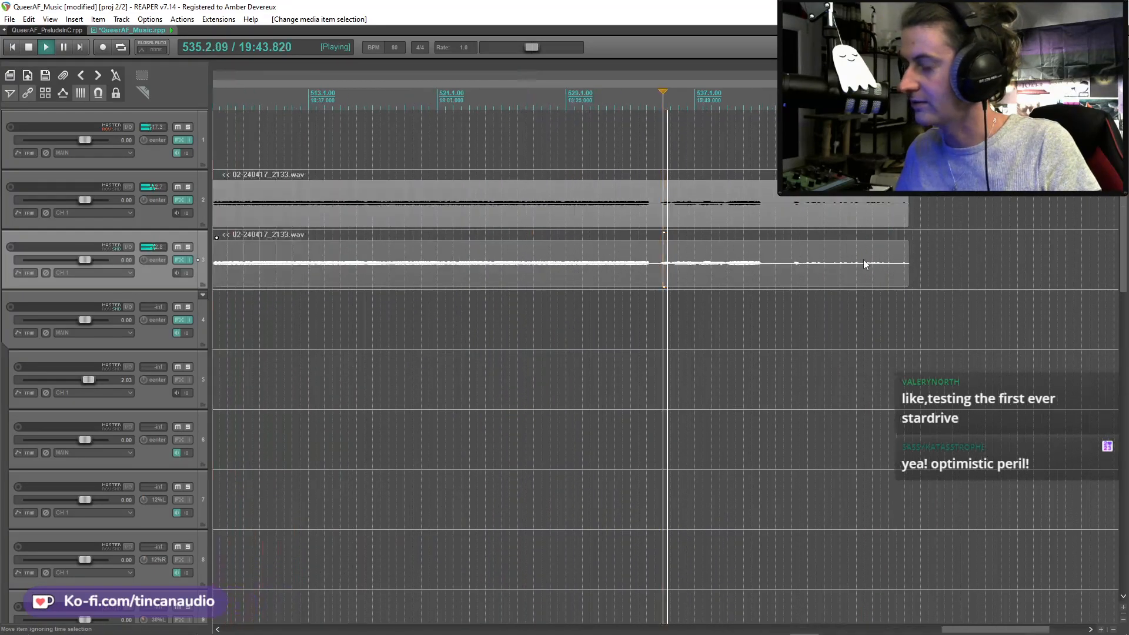
Split both 02-240417_2133.wav clips on tracks 2 and 3 at the quiet gap near bar 534, and save the project
click(656, 217)
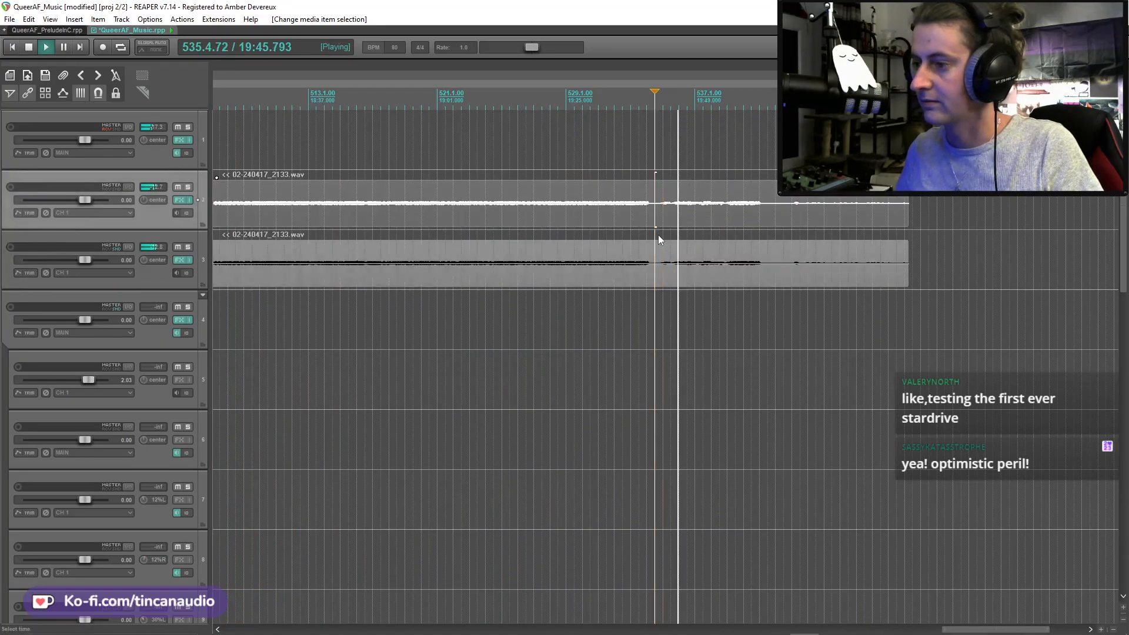
click(658, 252)
shift+click(656, 223)
key(shift+s)
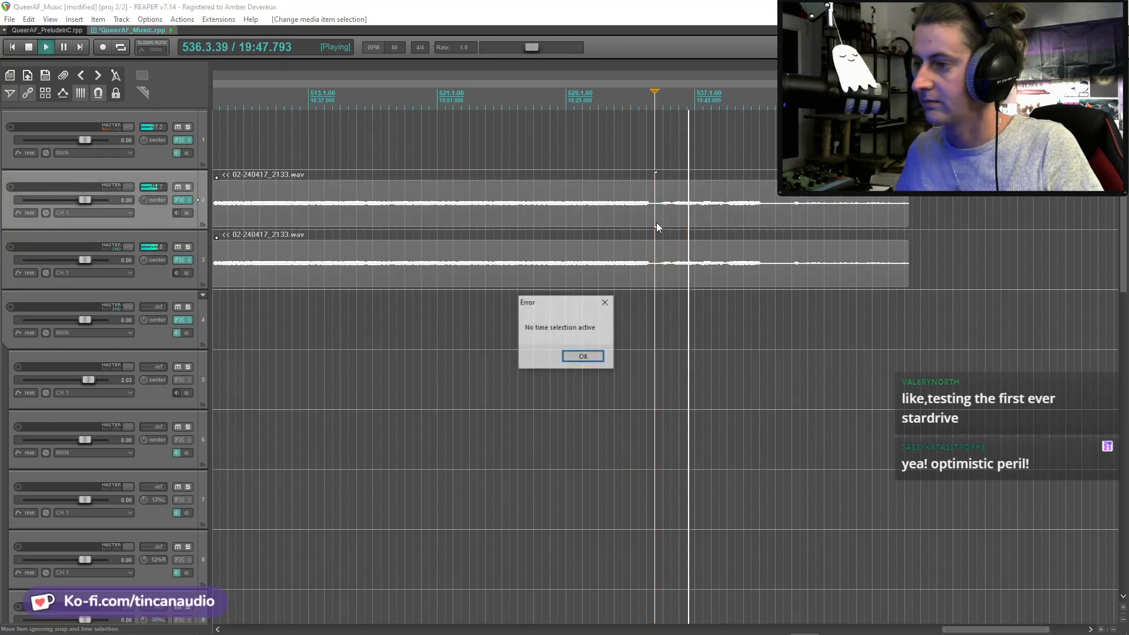
key(Return)
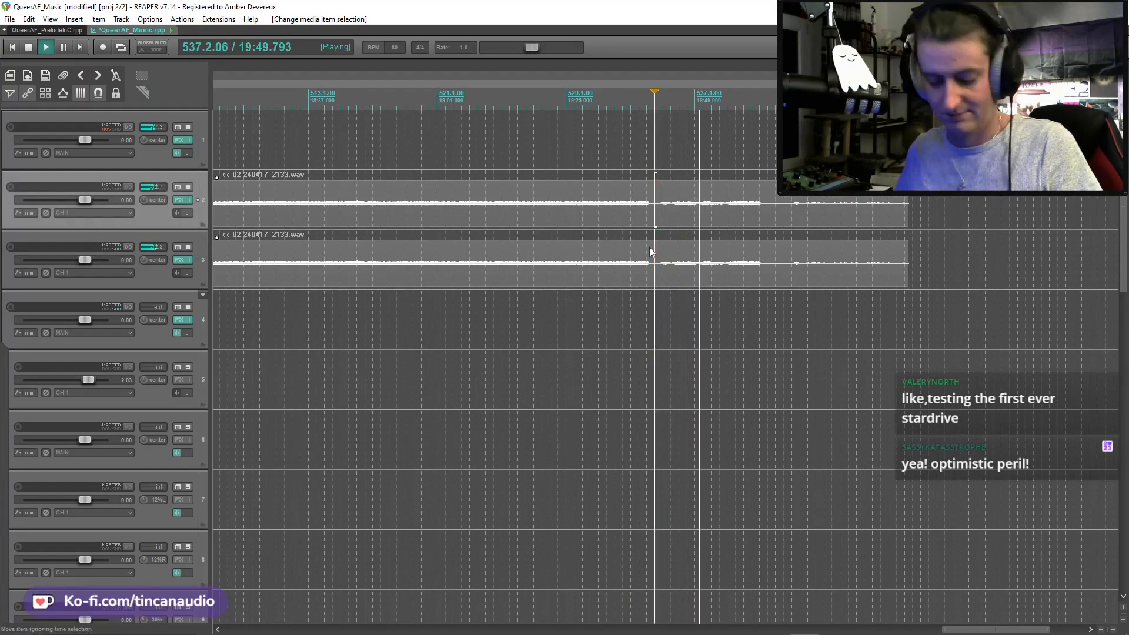
key(s)
click(691, 214)
key(ctrl+s)
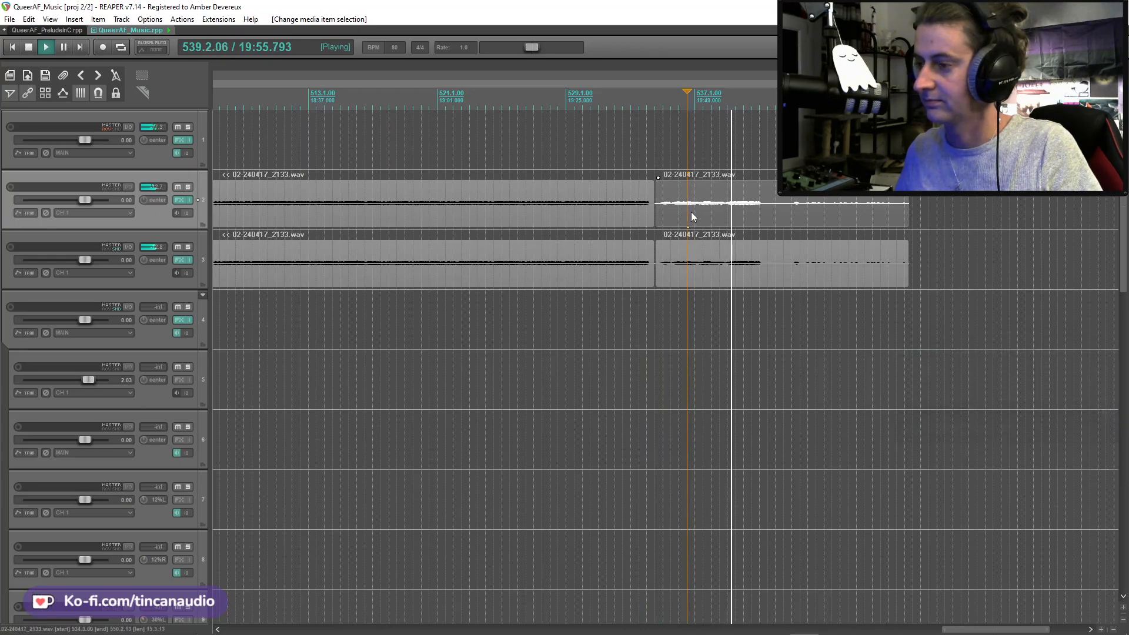
Listen through the split-off tail of track 2's clip from several cursor positions up to about bar 546, and stop playback
click(744, 213)
drag(746, 213, 792, 224)
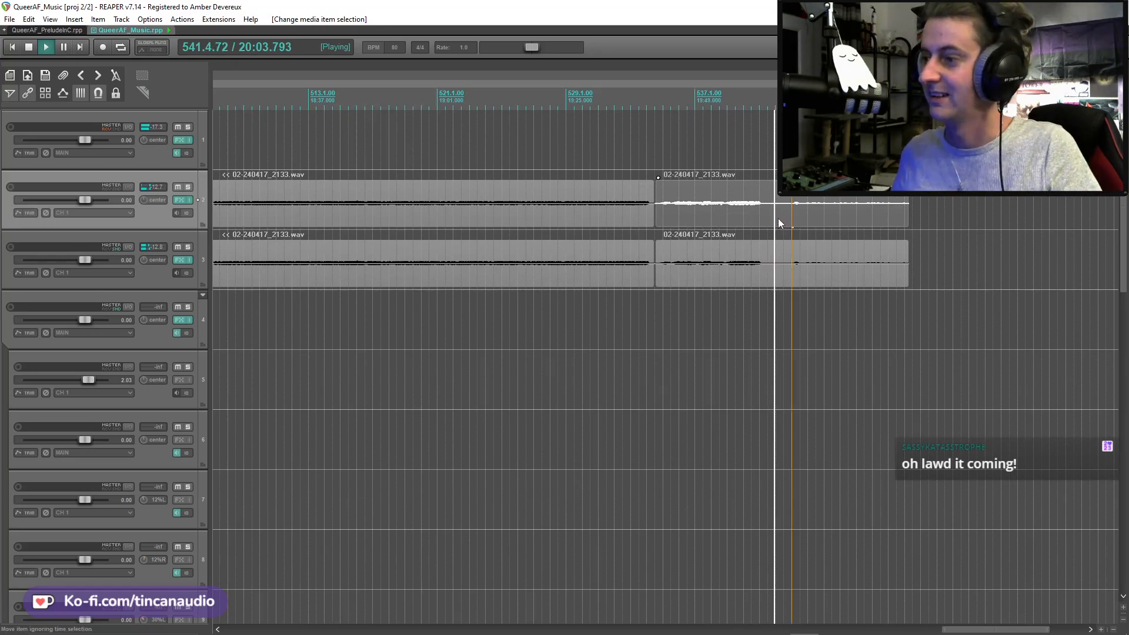
click(775, 217)
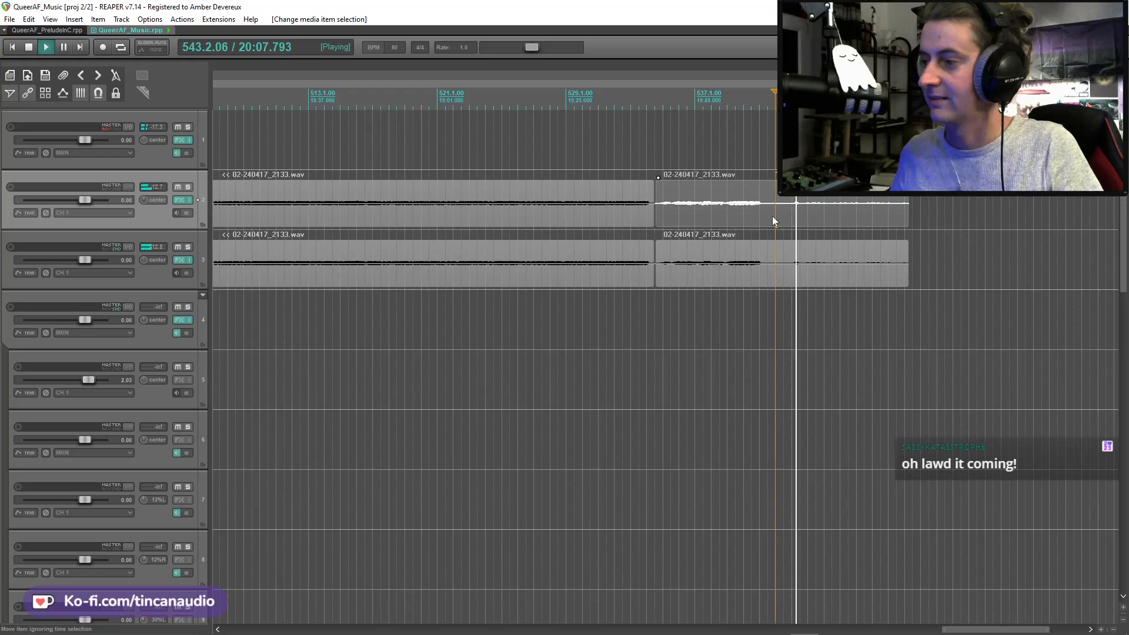
click(806, 215)
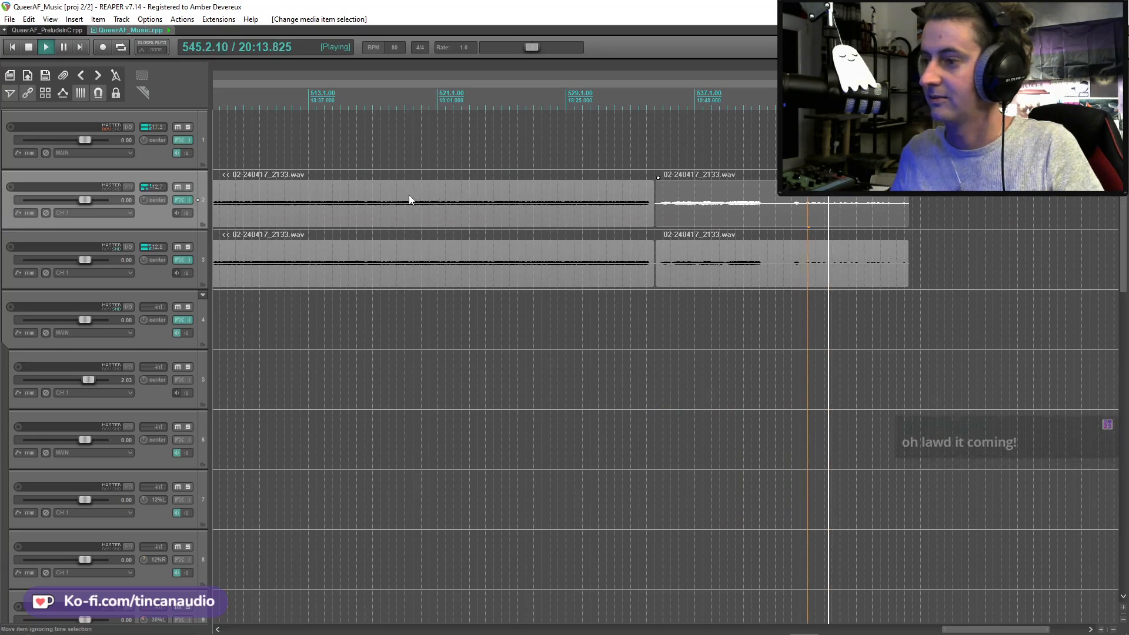
click(827, 212)
click(849, 216)
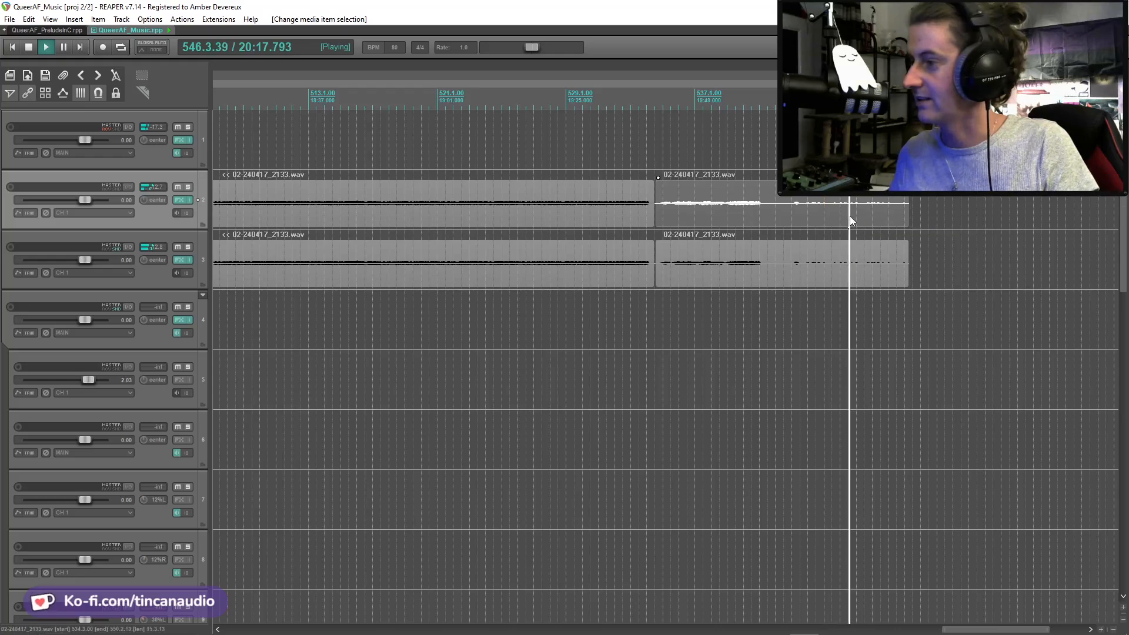
key(space)
click(834, 213)
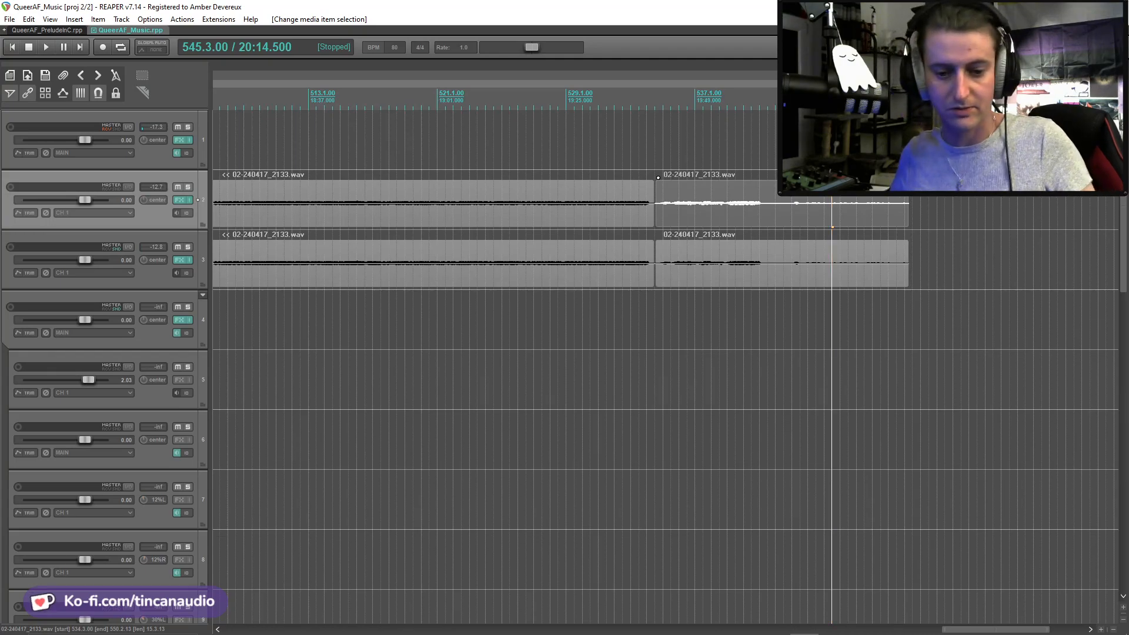
Check the Notepad list of music pieces, and return to the start of the QueerAF_Music project
key(alt+Tab)
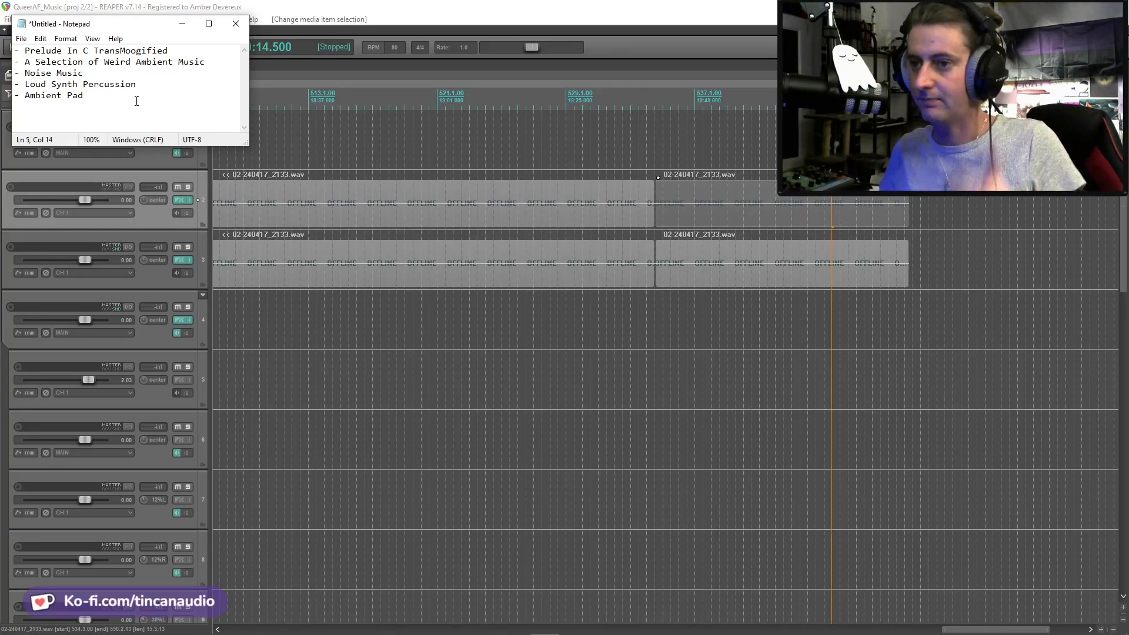
click(654, 189)
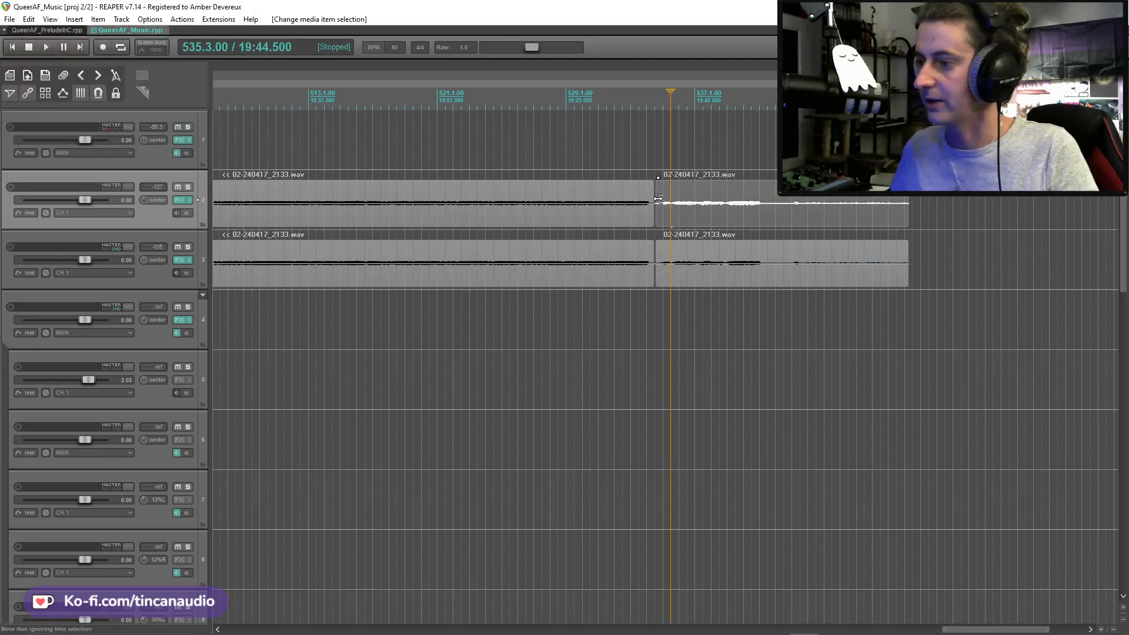
drag(974, 620, 755, 620)
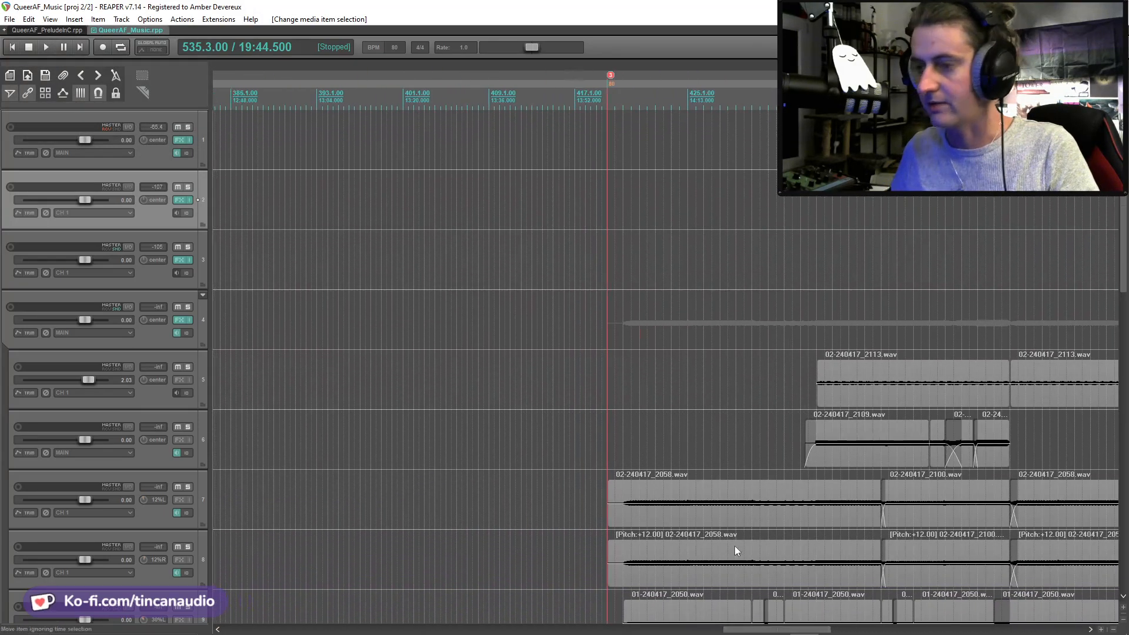
scroll(738, 557, down, 5)
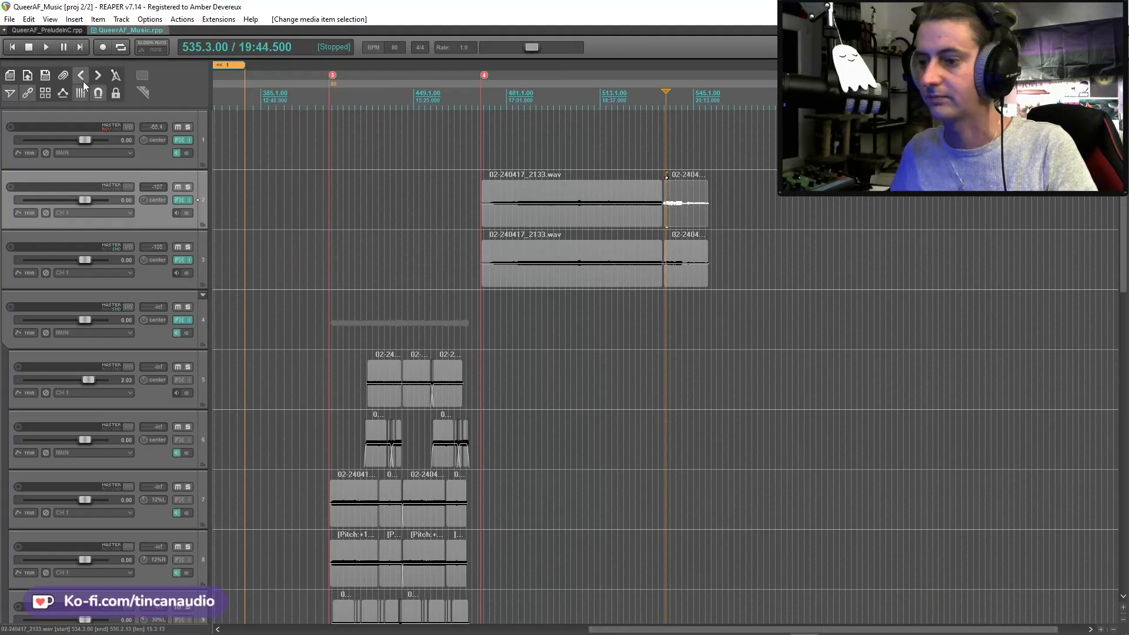
click(14, 50)
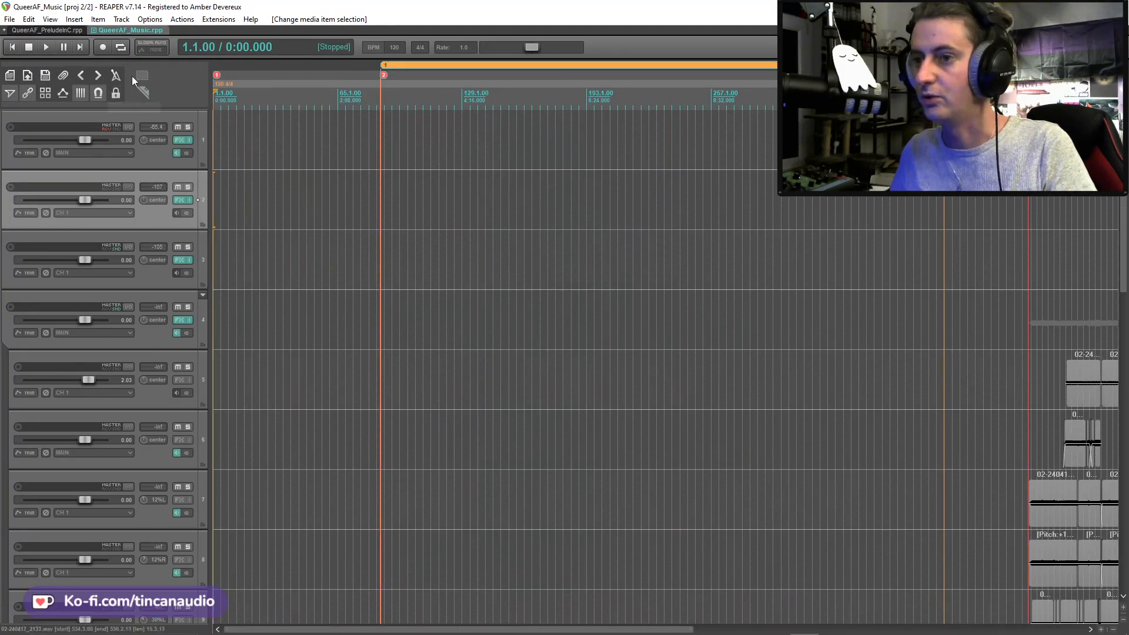
click(215, 138)
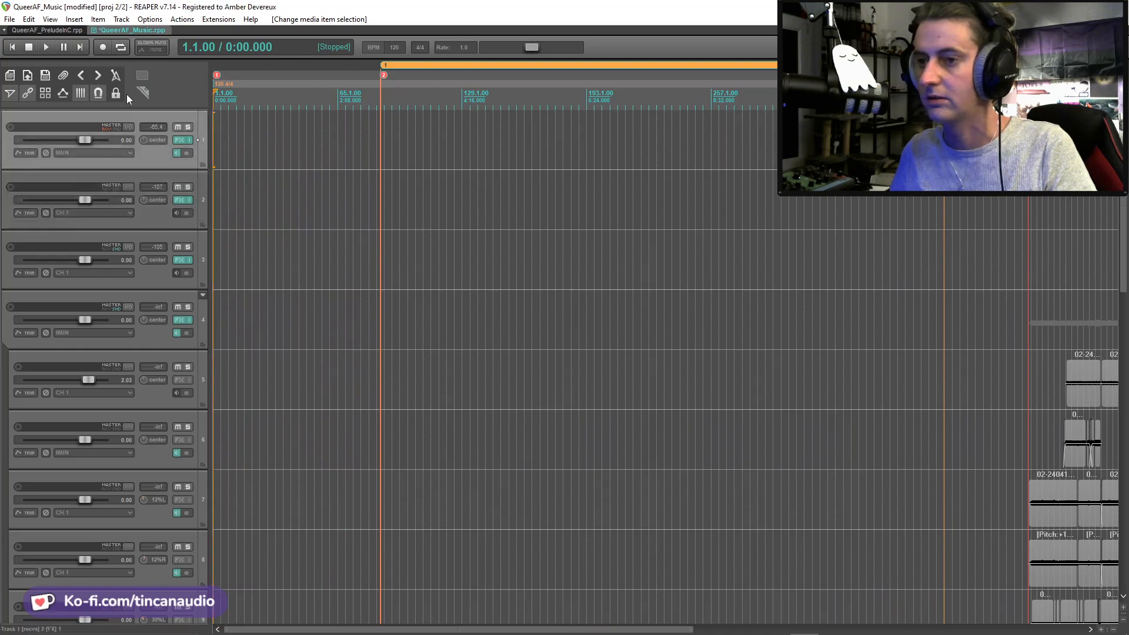
Switch to the QueerAF_PreludeInC project and listen to the prelude from its start
click(68, 31)
click(19, 50)
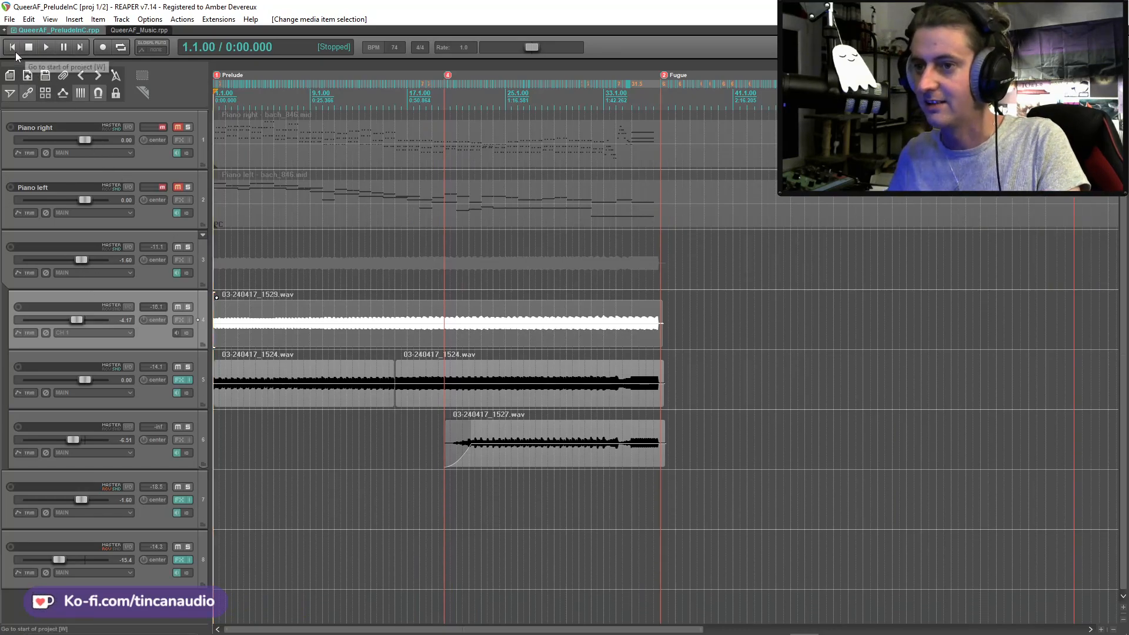
key(space)
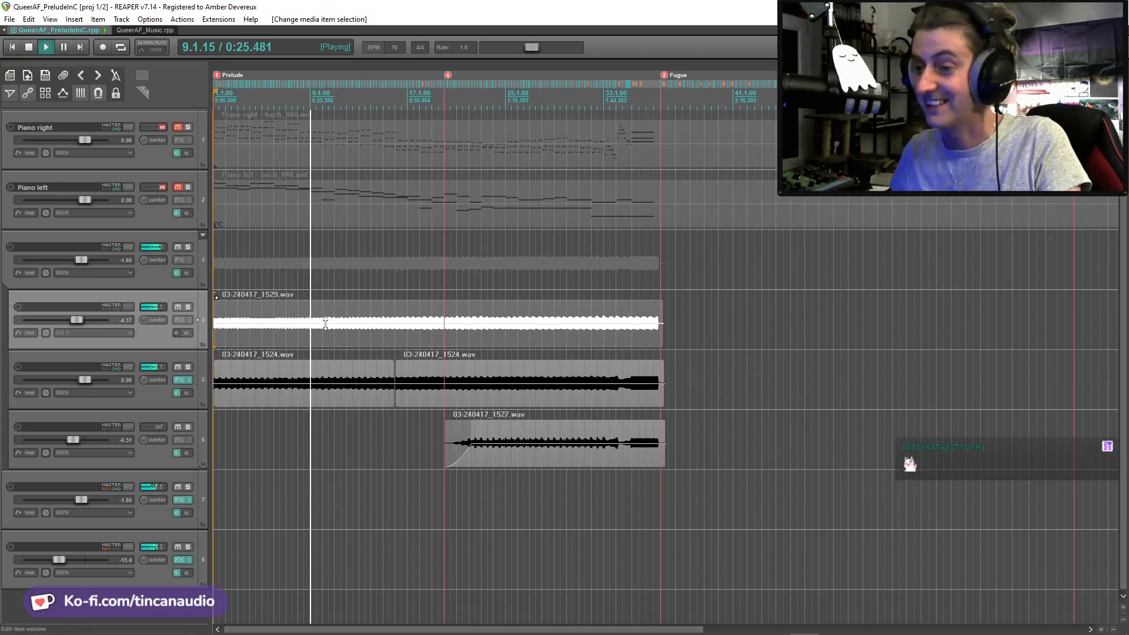
click(325, 324)
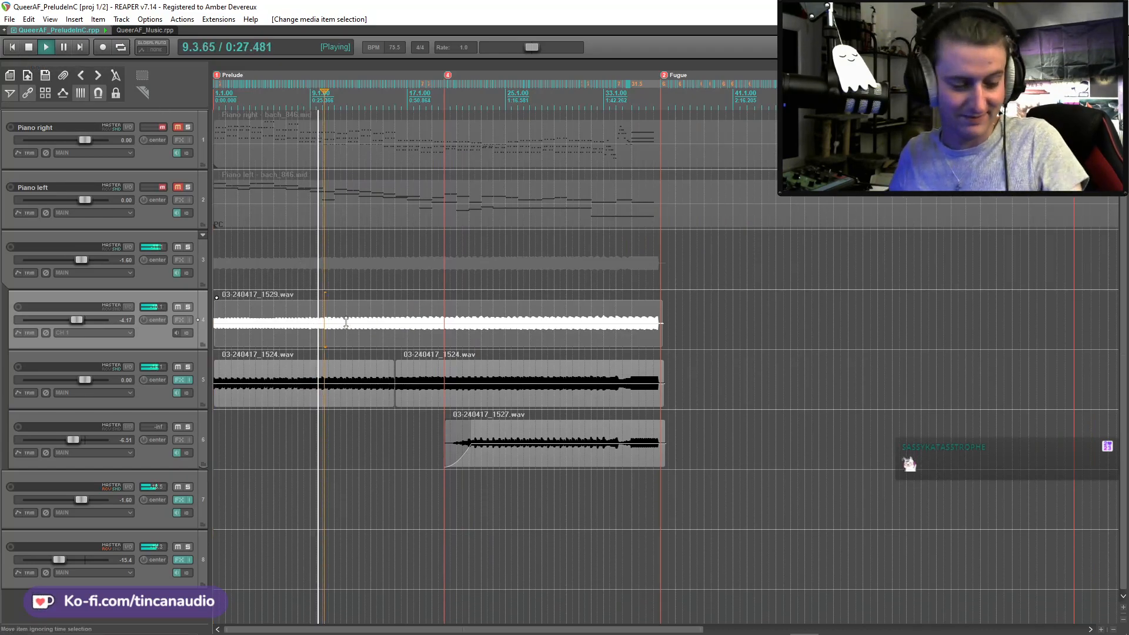
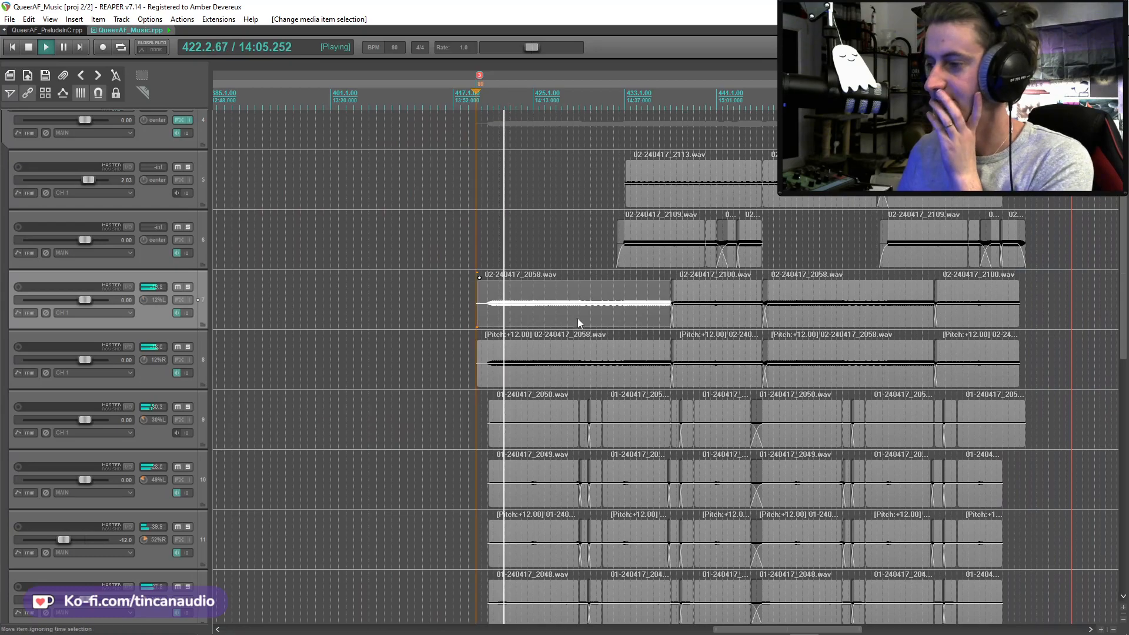
Look over the tracks of the ambient section in QueerAF_Music, show track 1's volume envelope, and stop playback
scroll(1124, 243, up, 3)
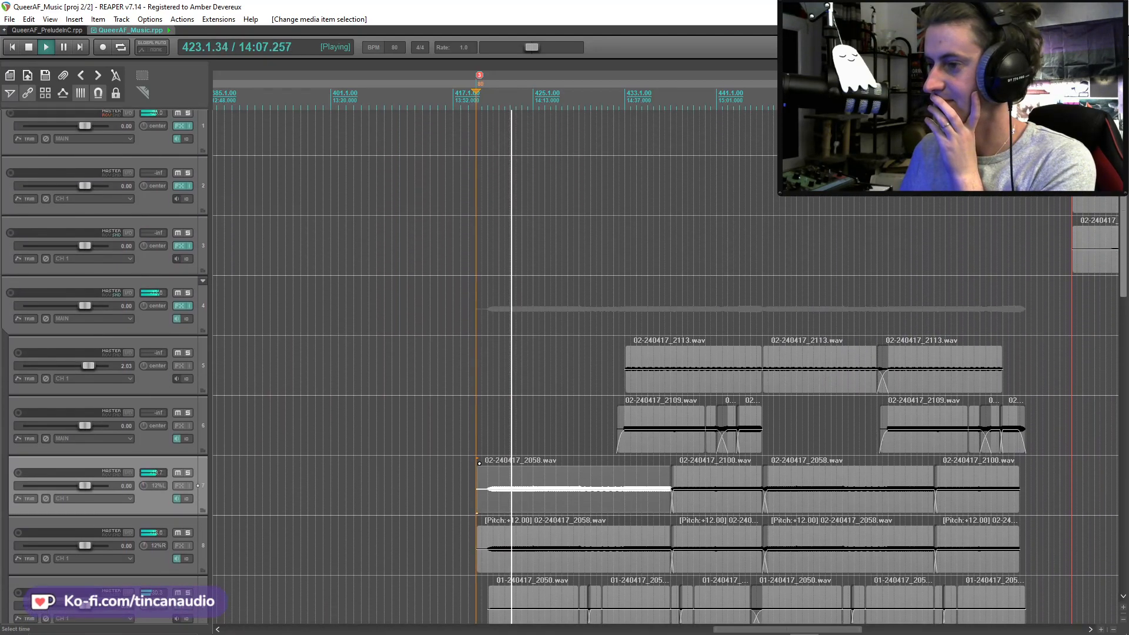
scroll(1125, 242, down, 5)
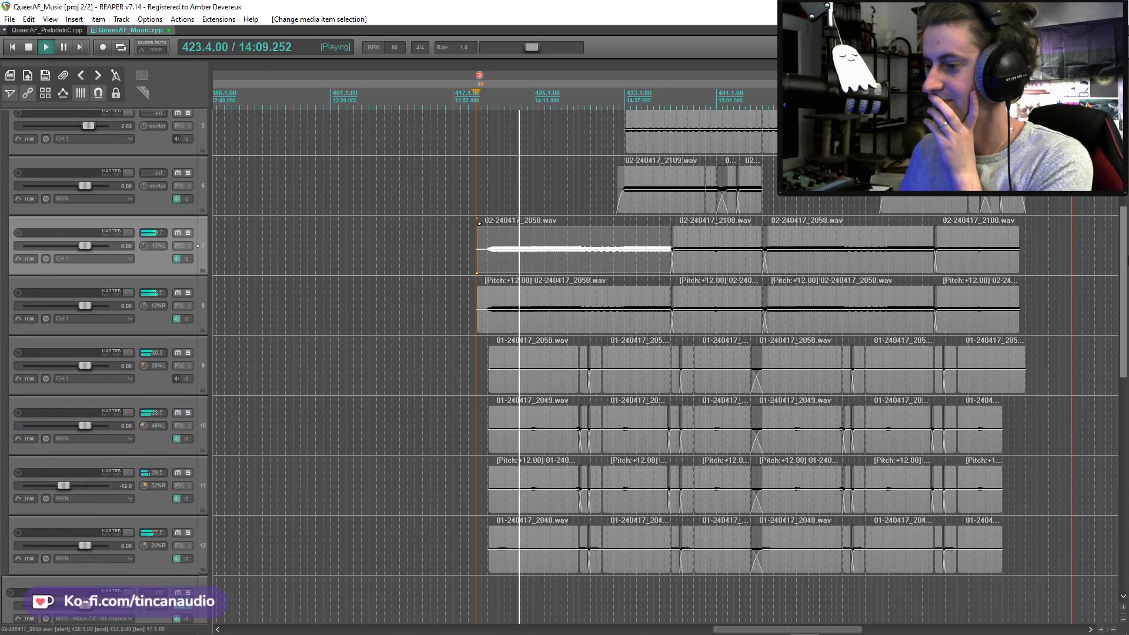
scroll(282, 181, up, 5)
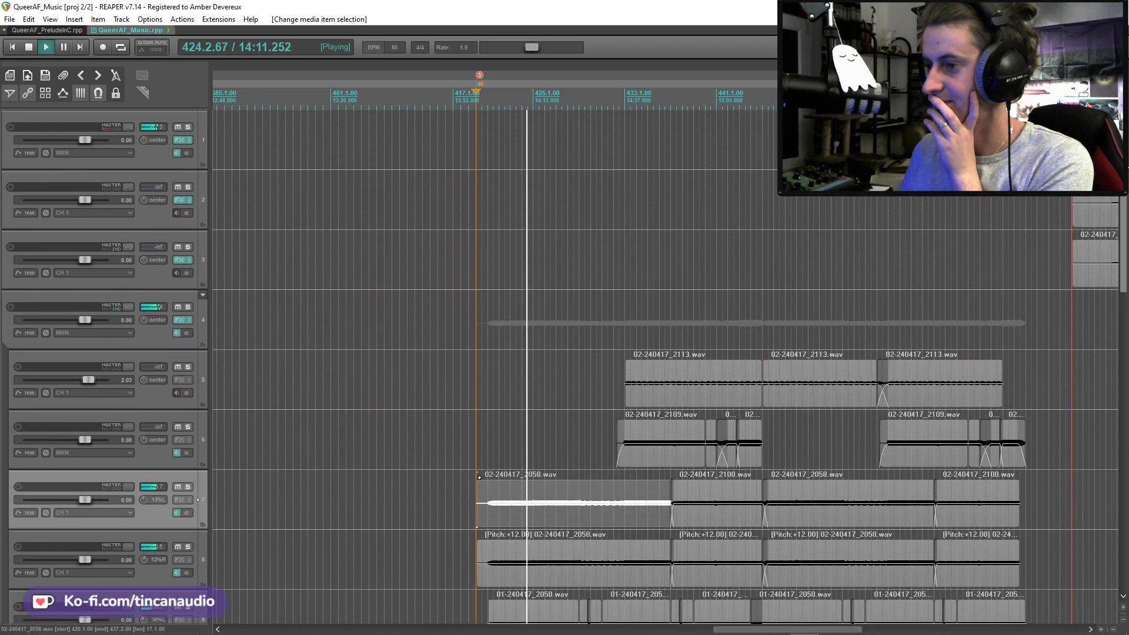
click(168, 159)
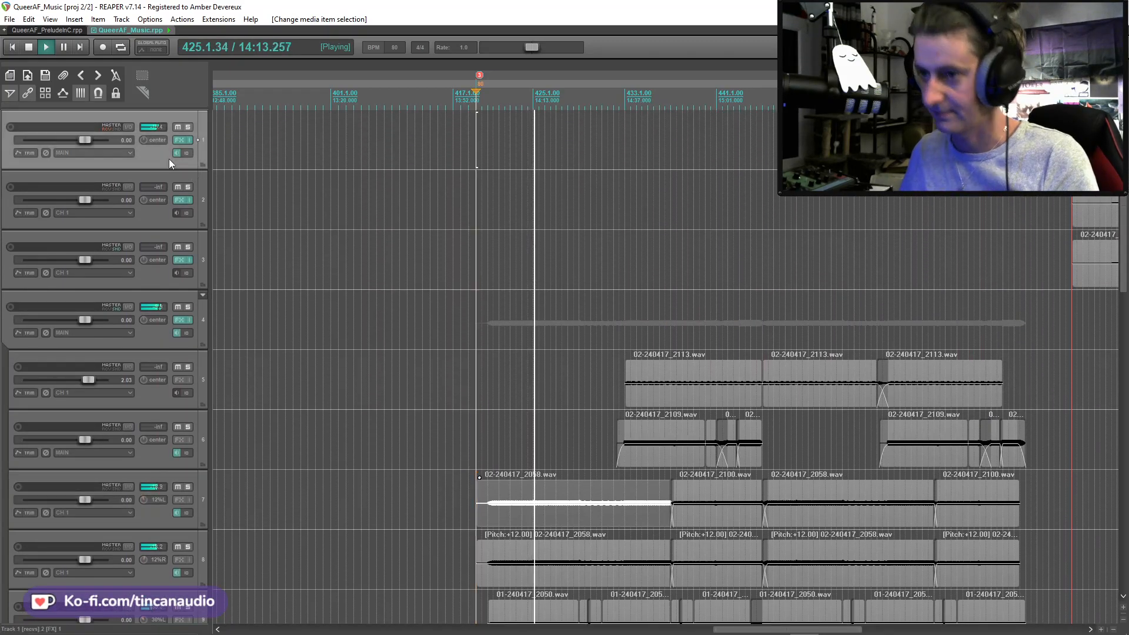
key(v)
key(space)
Add volume points on track 1 at about bars 418, 420 and 425, lower the middle one to silence, and save the project
click(476, 175)
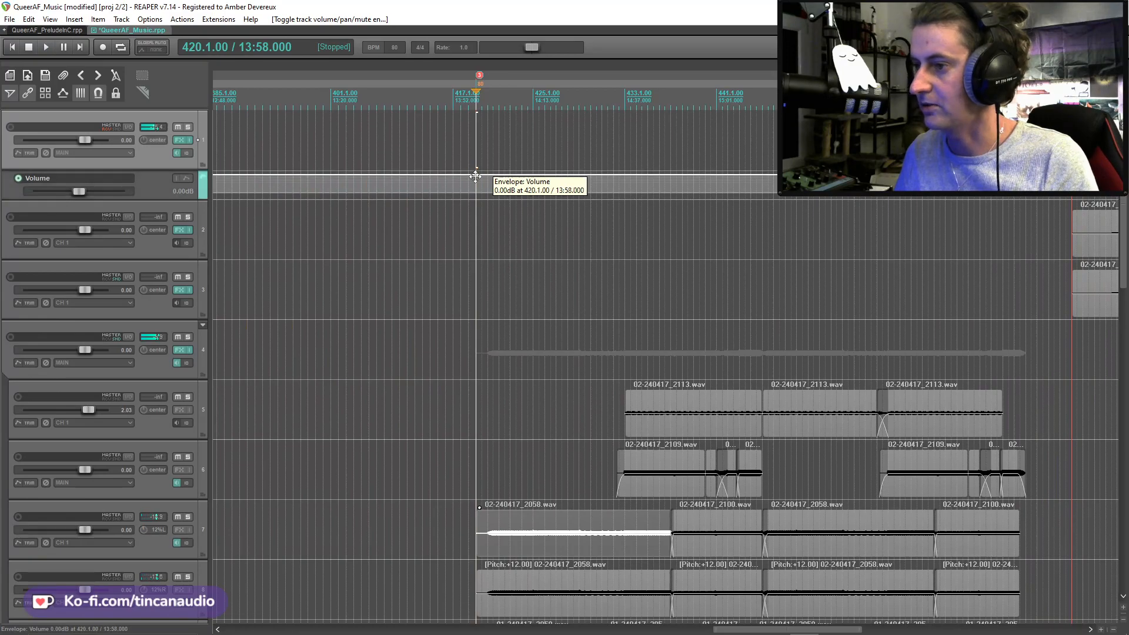
click(532, 175)
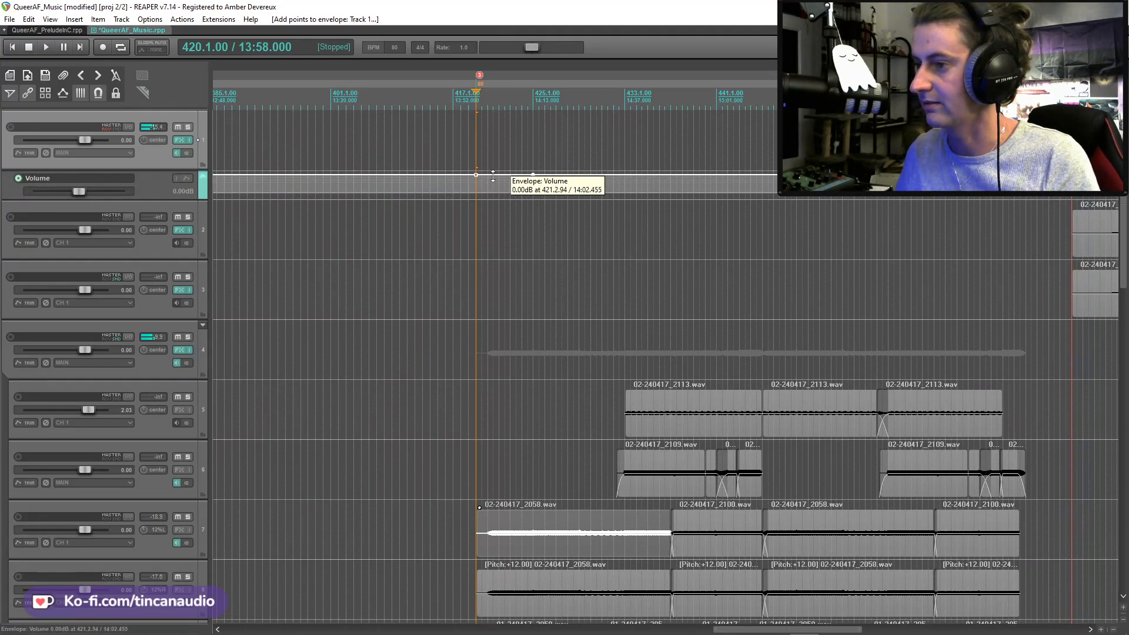
click(453, 175)
drag(475, 175, 462, 261)
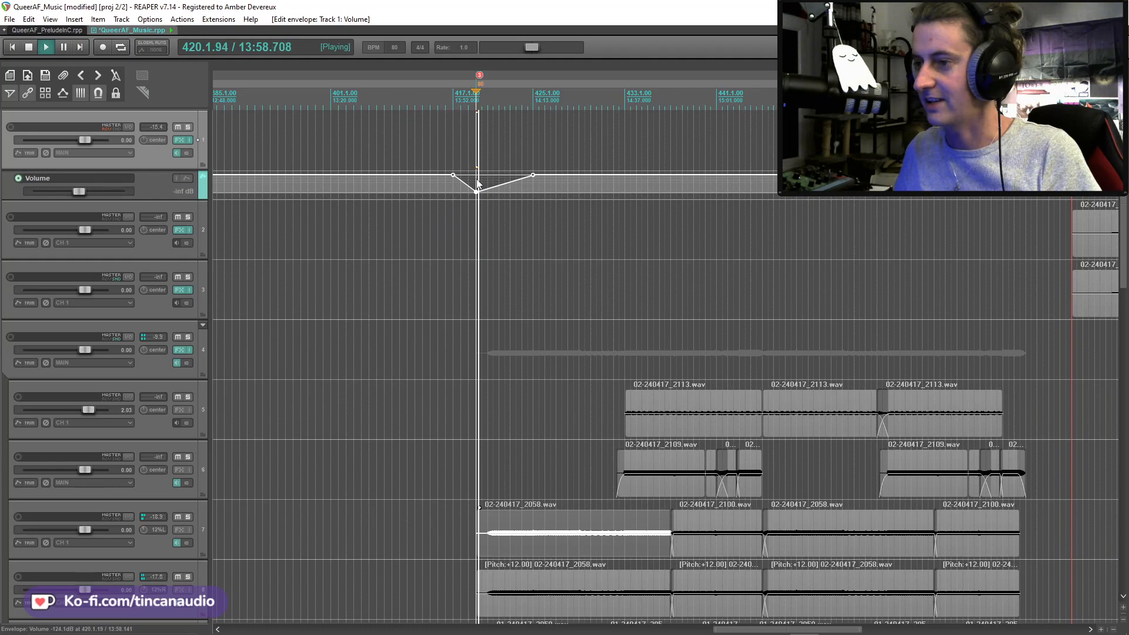
key(ctrl+s)
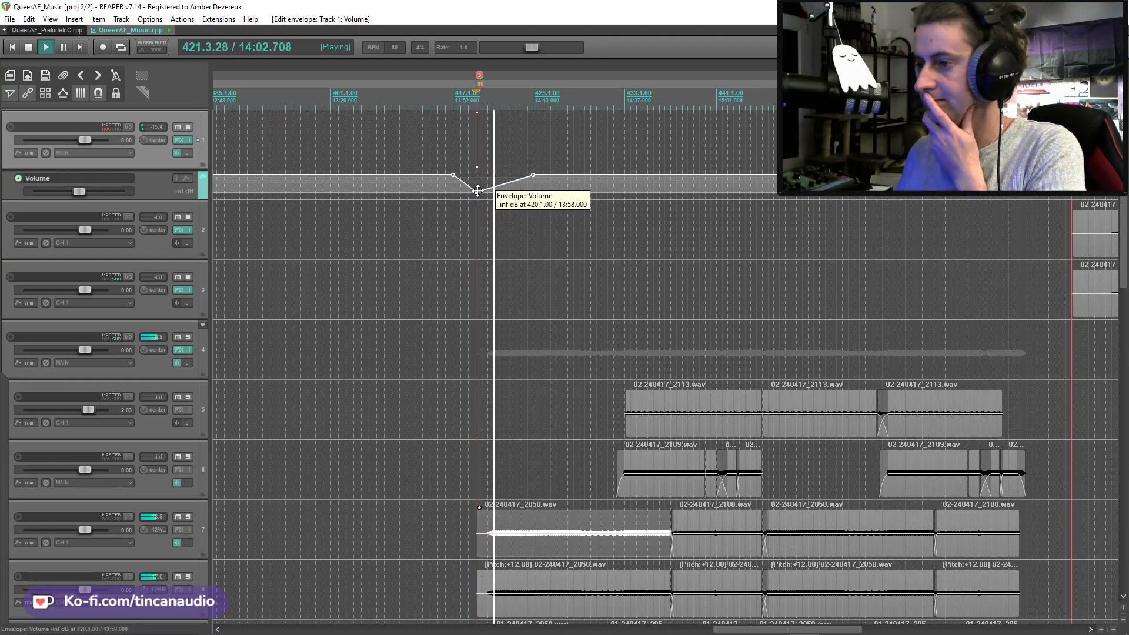
drag(478, 188, 478, 189)
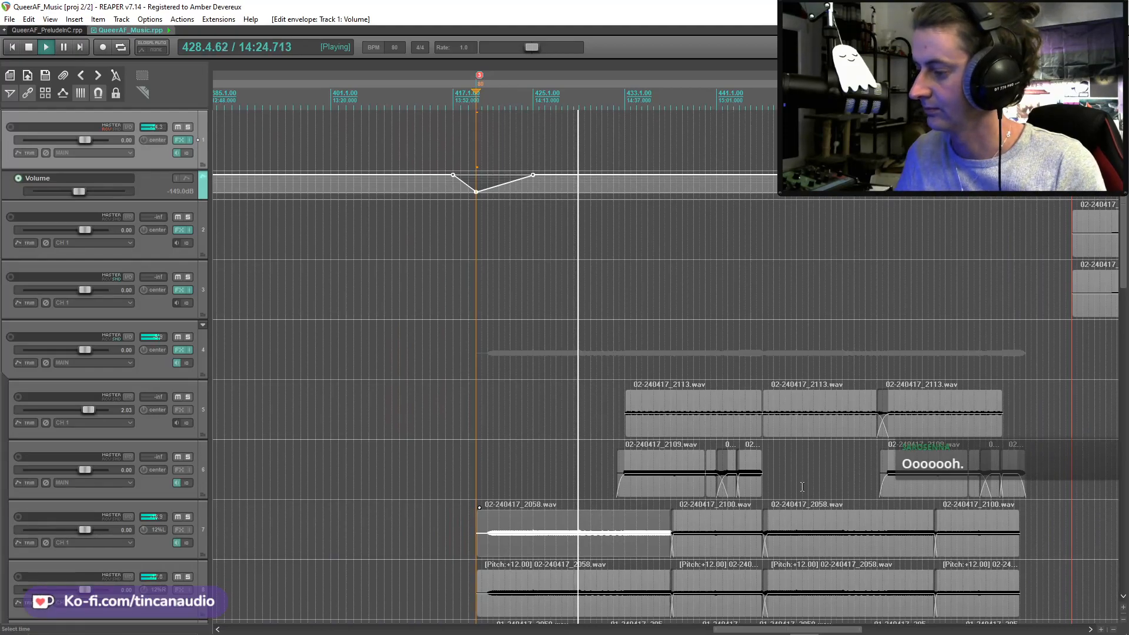
Raise the volume of track 5, holding the 02-240417_2113.wav clips, to about 3.1 dB during playback
drag(801, 630, 826, 631)
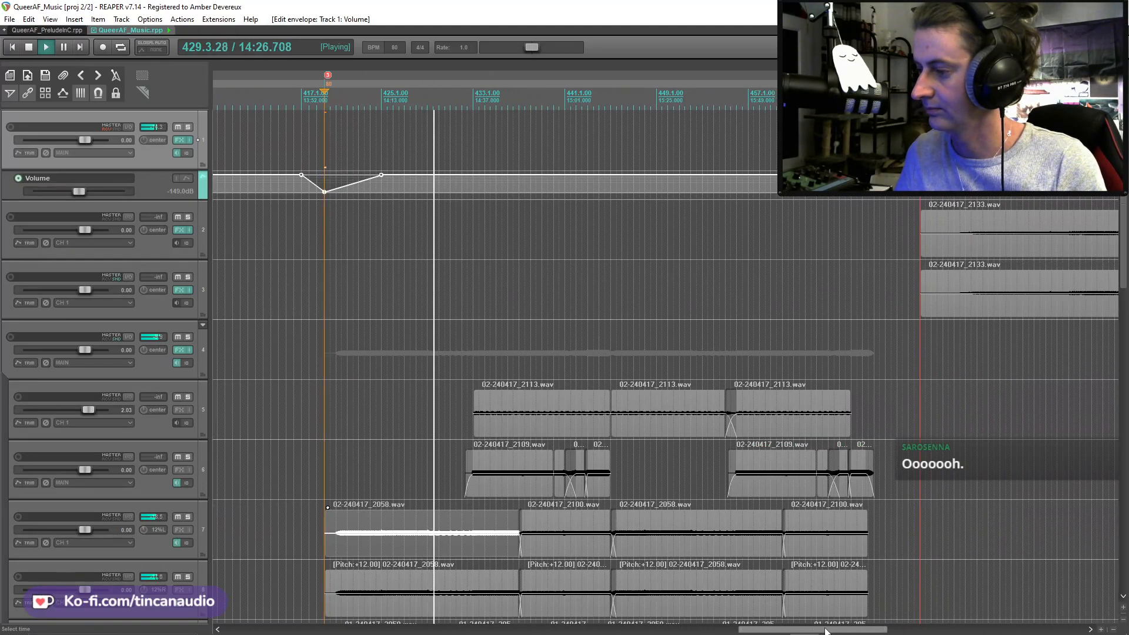
drag(1122, 270, 1124, 346)
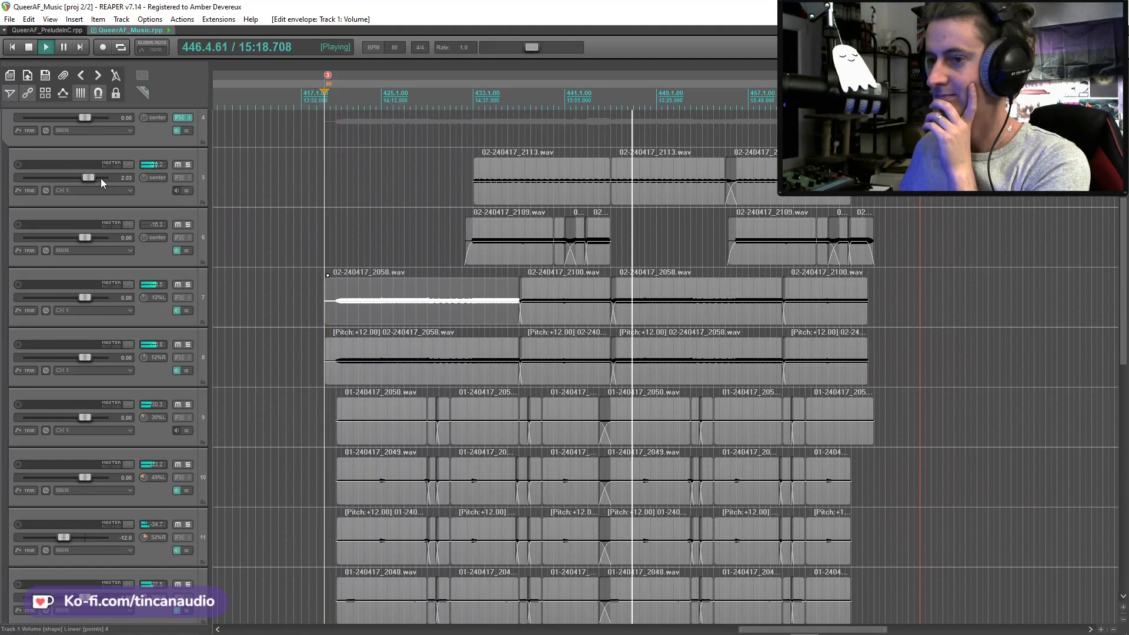
drag(91, 178, 95, 176)
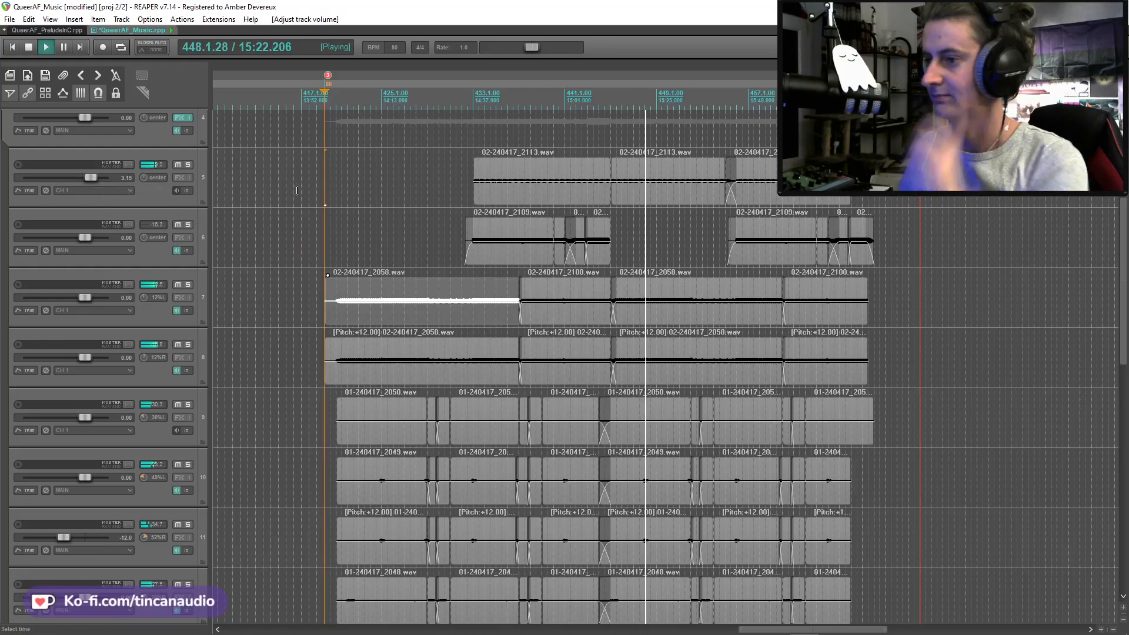
Raise the item volume of the three 02-240417_2113.wav clips on track 5 by 1.44 dB and save the project
click(519, 194)
shift+click(743, 194)
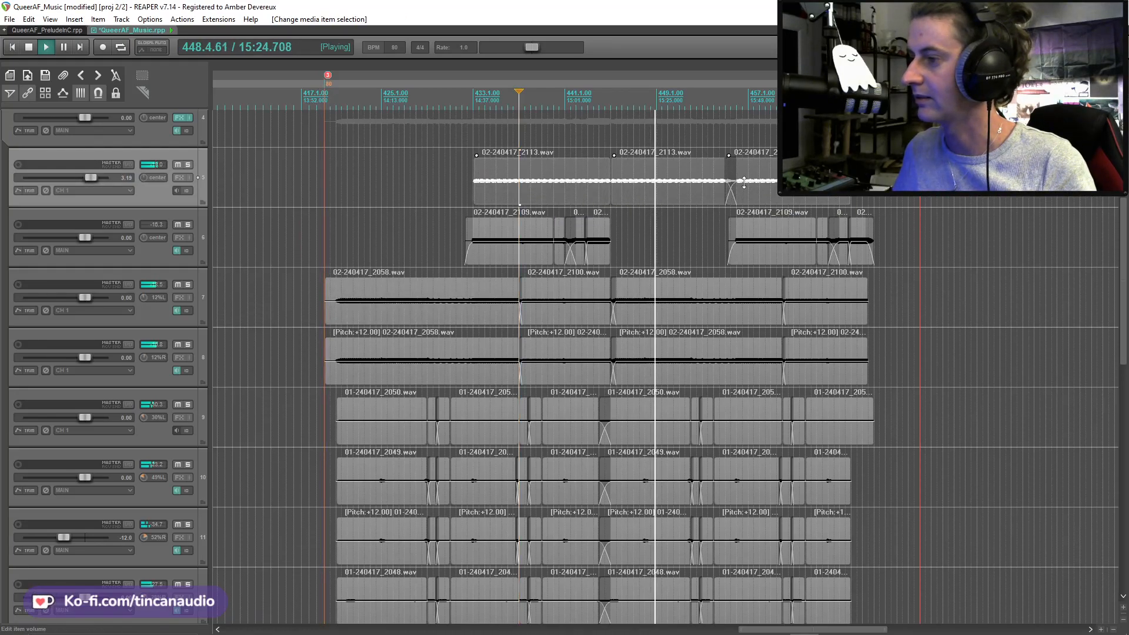
drag(743, 184, 746, 178)
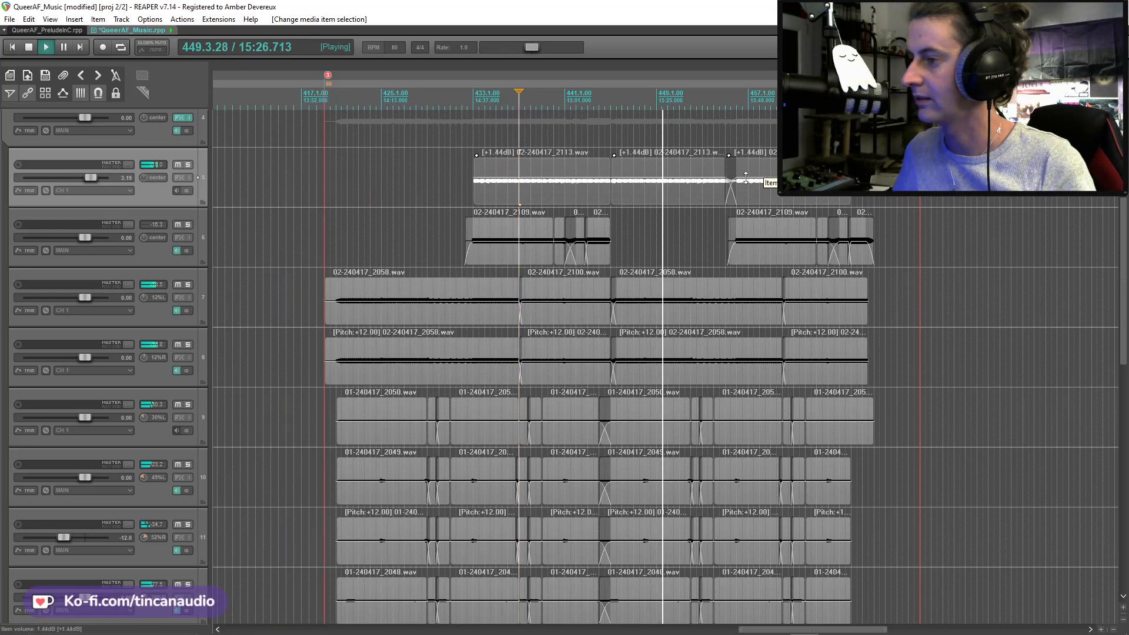
click(673, 184)
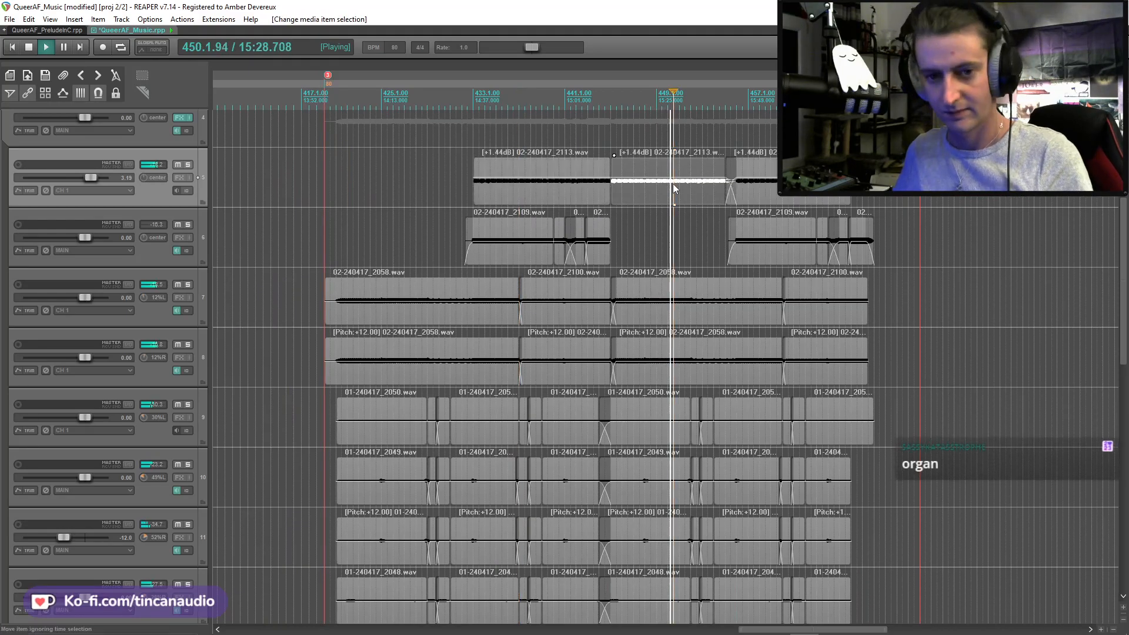
key(ctrl+s)
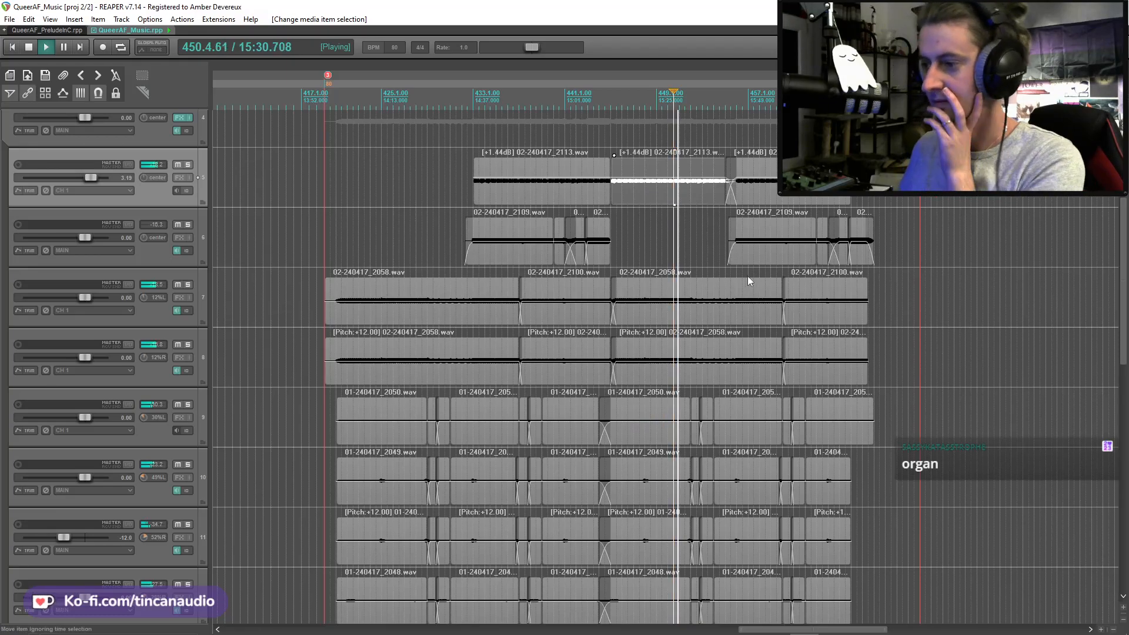
Listen to the ambient section through to its end, save the project, and stop playback
drag(1123, 247, 1123, 252)
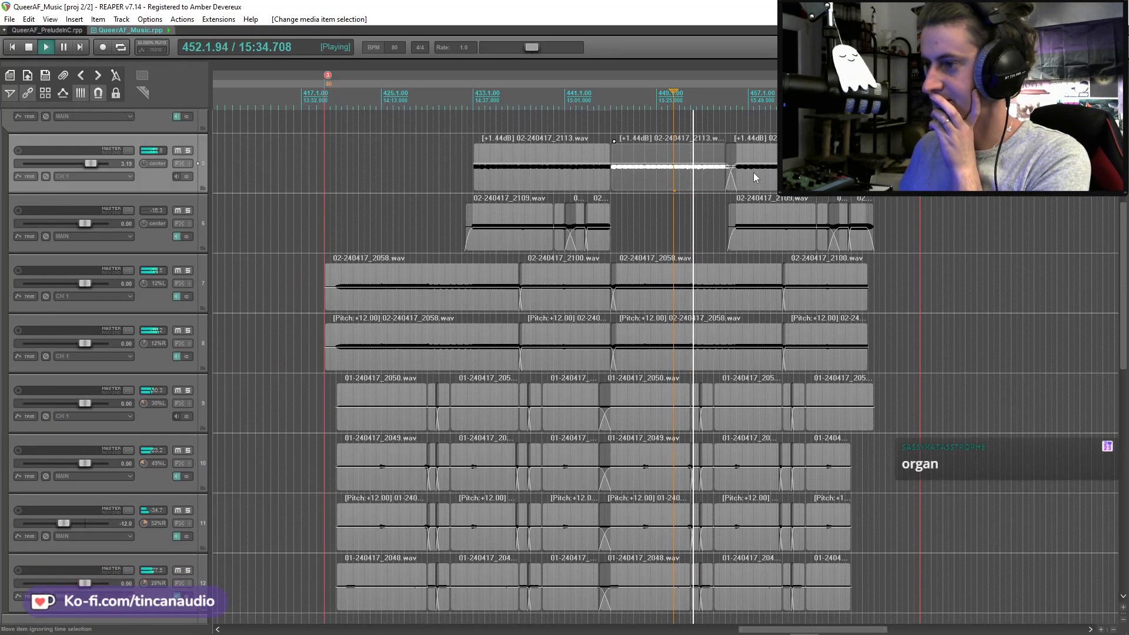
click(707, 175)
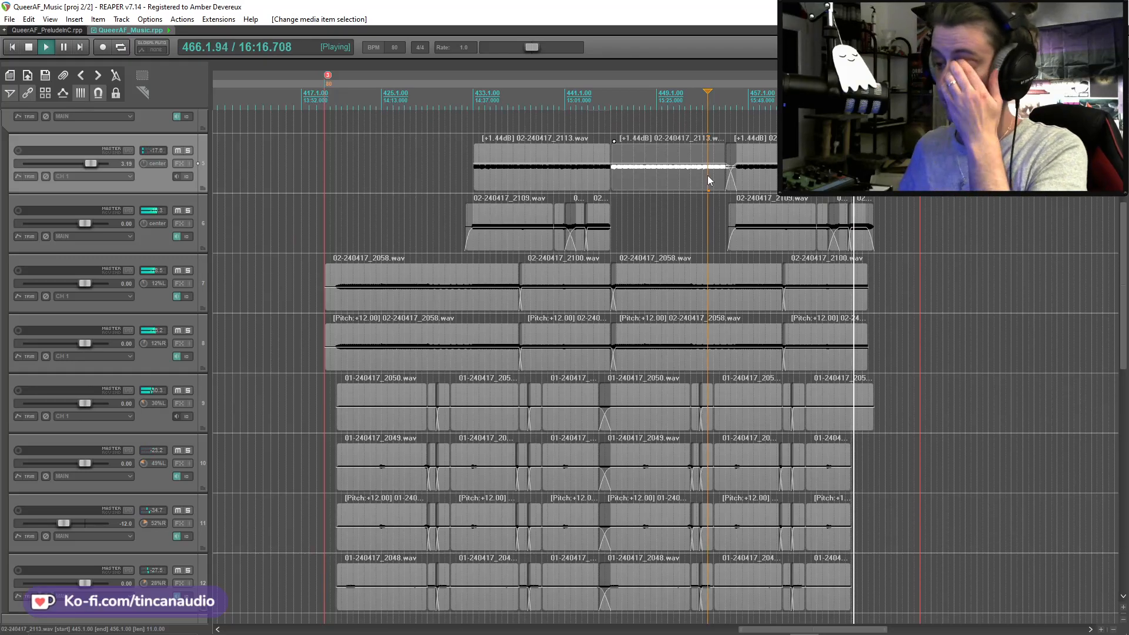
drag(708, 176, 860, 240)
key(ctrl+s)
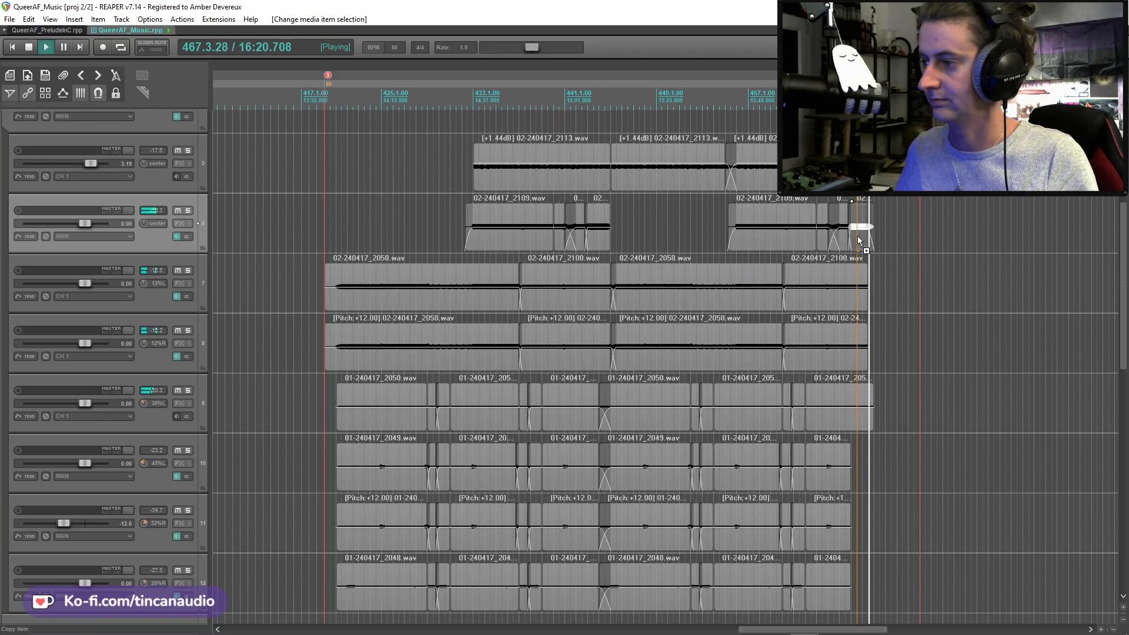
scroll(857, 235, right, 5)
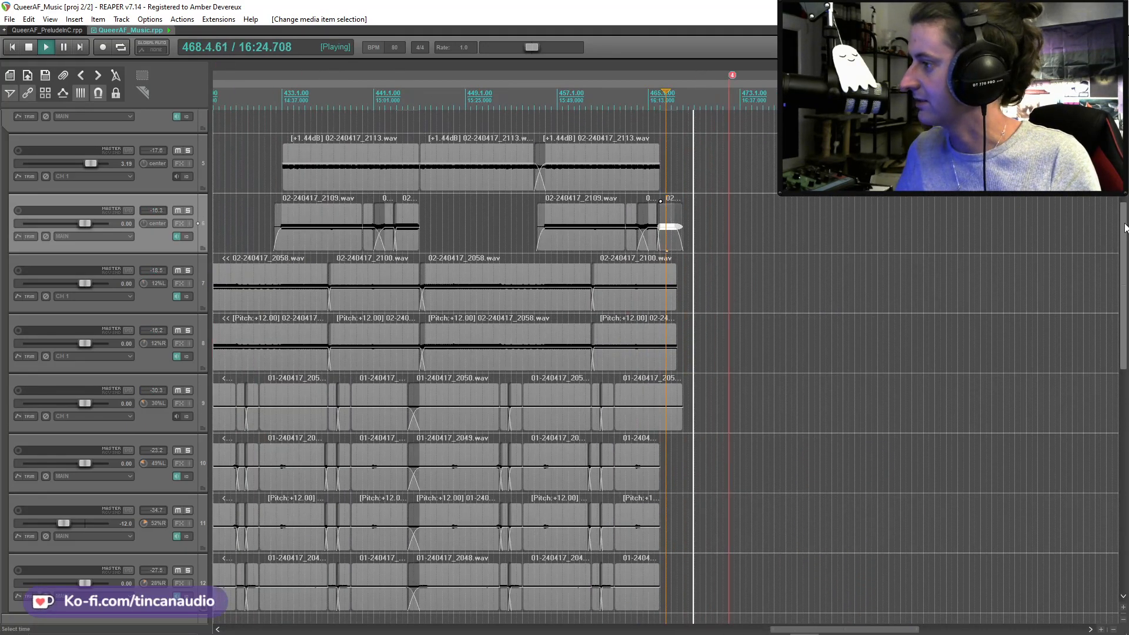
scroll(657, 270, up, 3)
scroll(808, 221, up, 1)
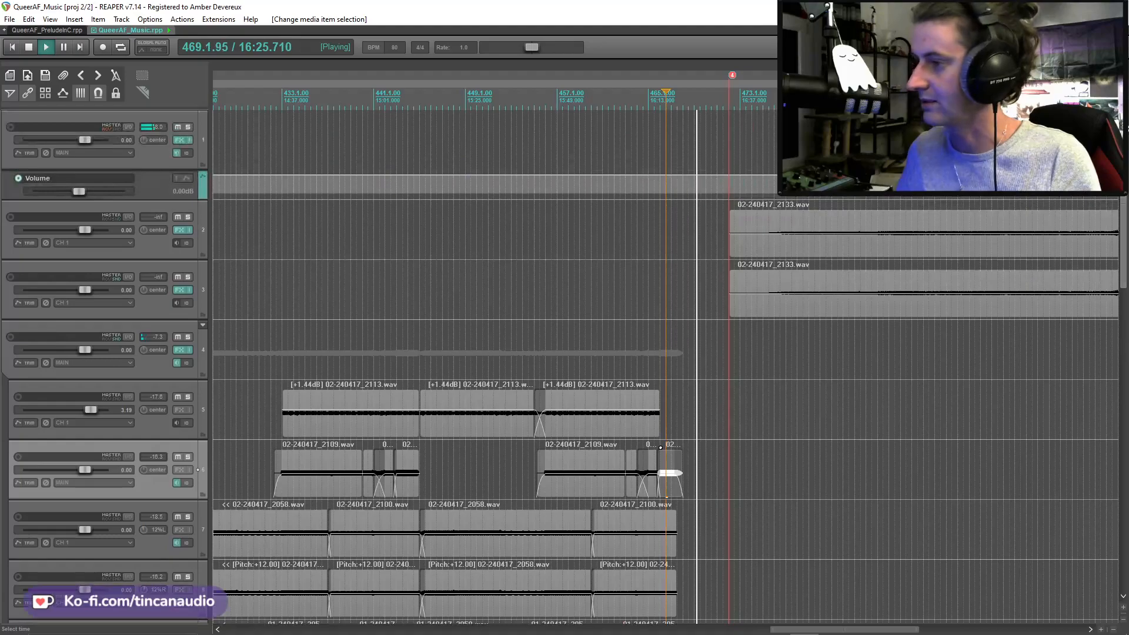
key(space)
Insert a new track below track 1 and open the list of effects to add to it
click(736, 242)
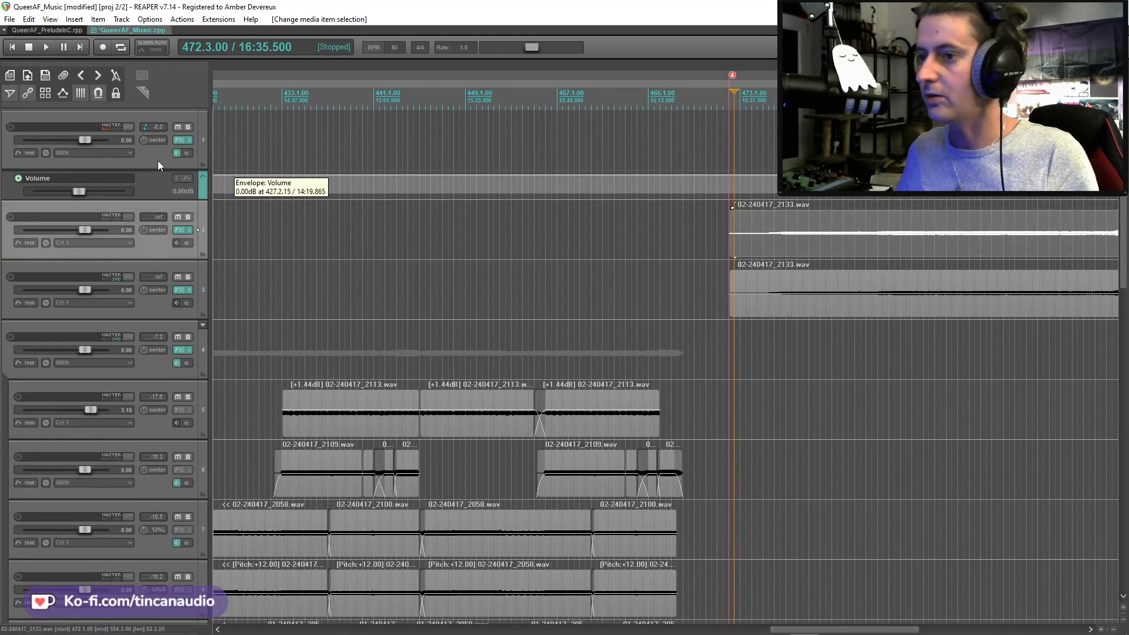
key(ctrl+t)
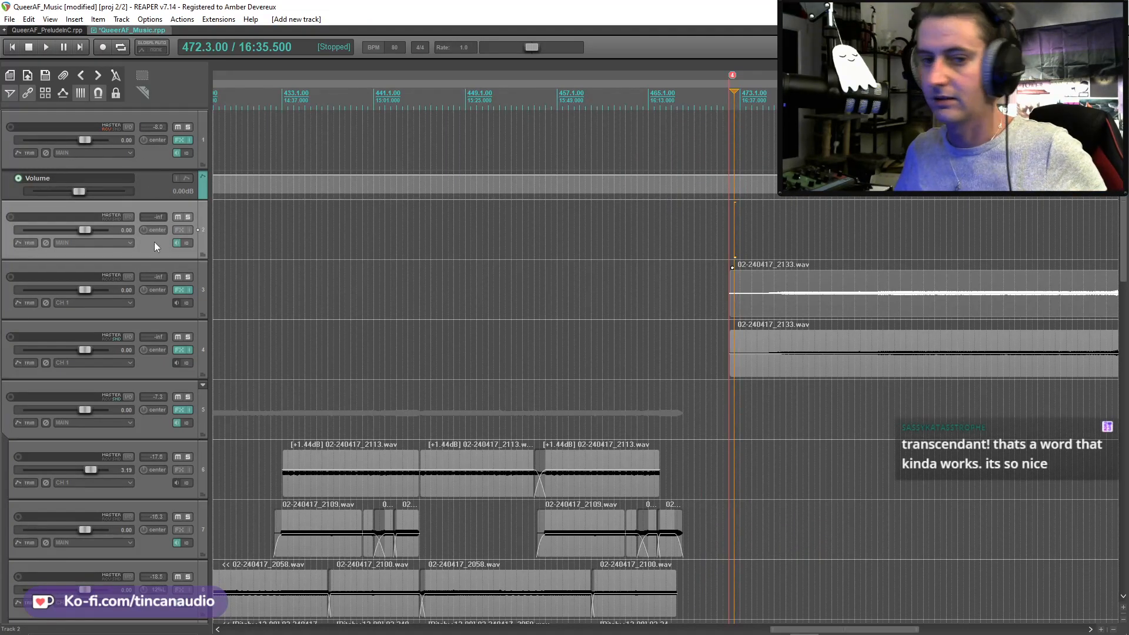
scroll(464, 282, down, 6)
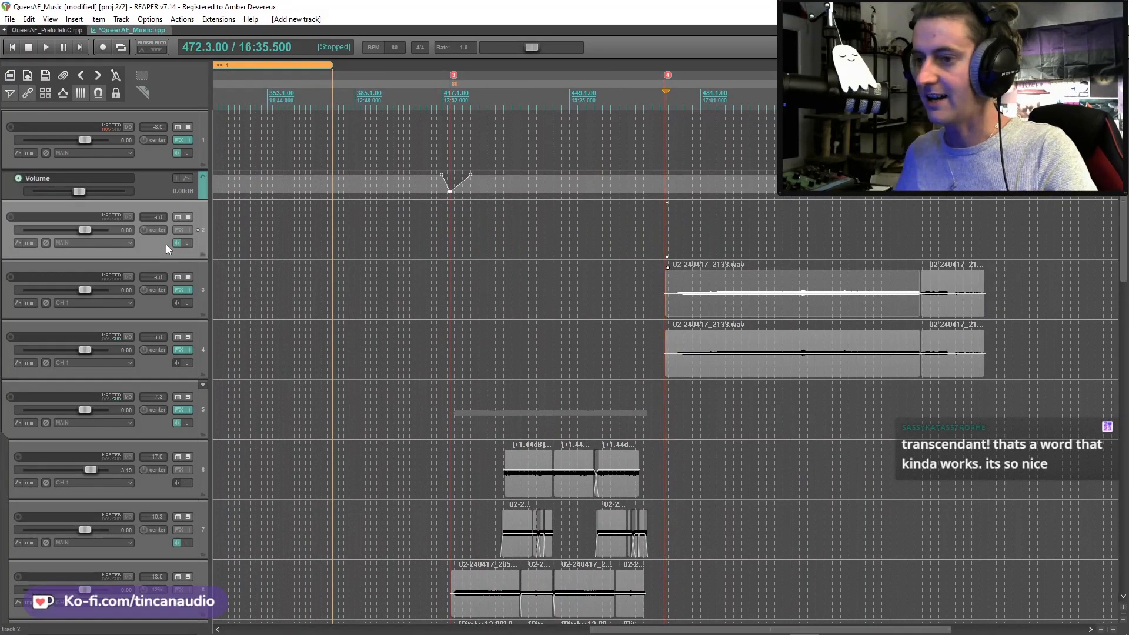
click(179, 230)
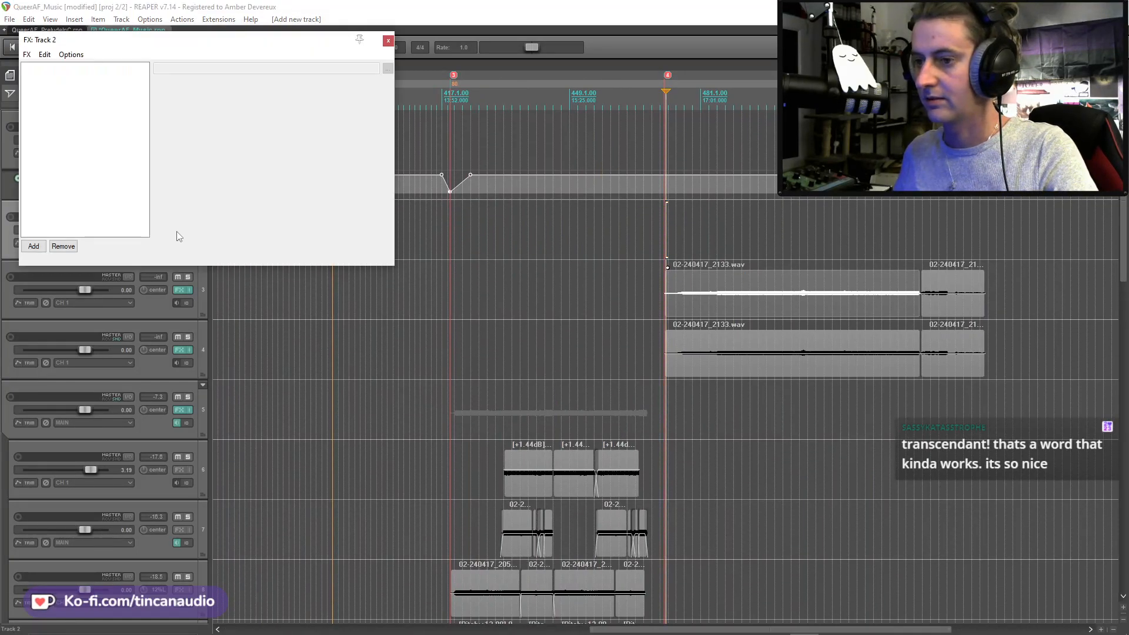
click(44, 249)
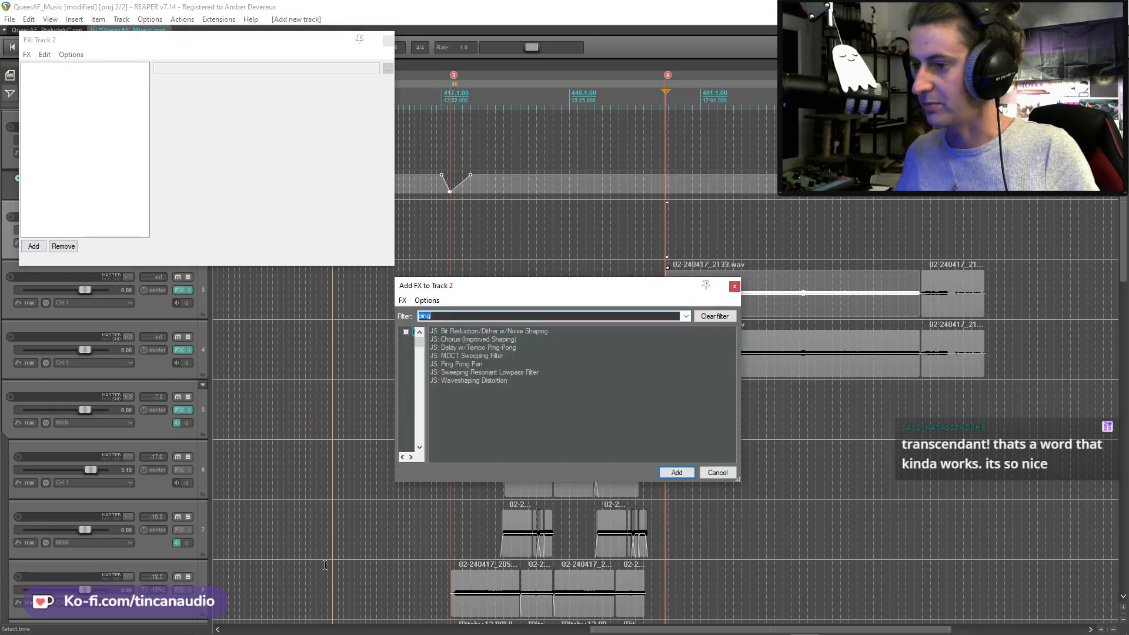
Switch to Notepad to check the list of music pieces, and close the note
mouse_move(366, 628)
click(511, 624)
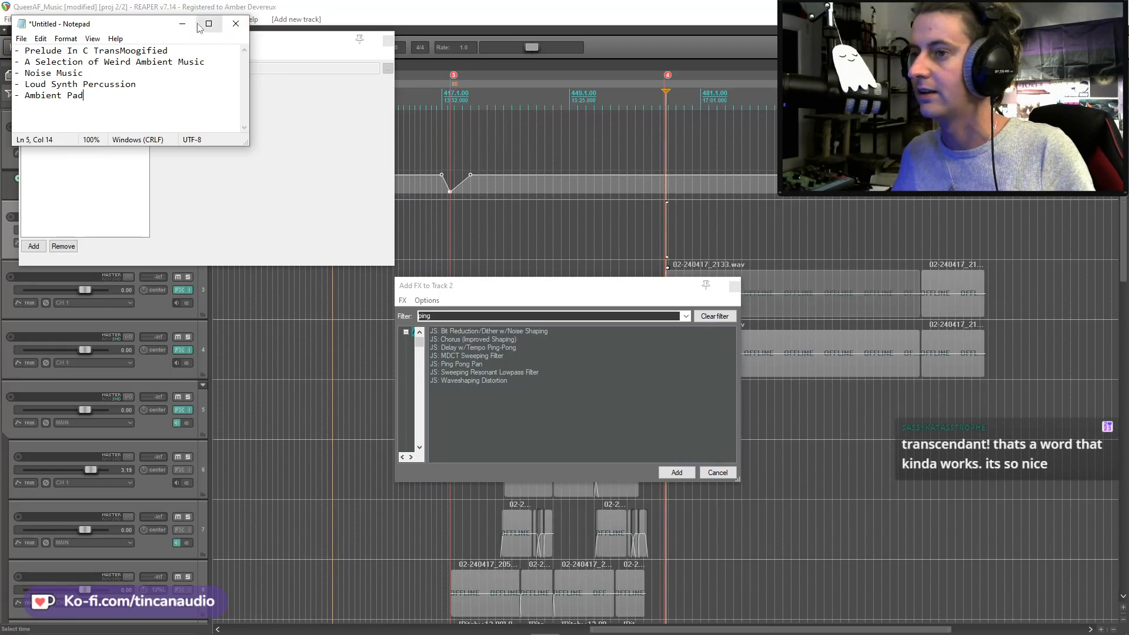
click(235, 24)
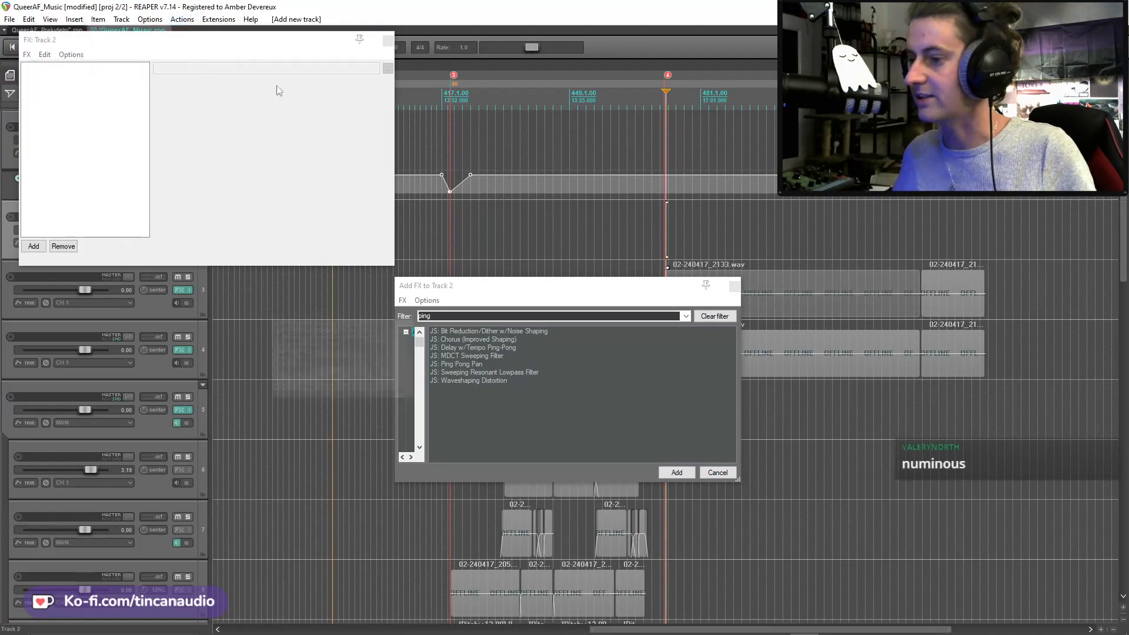
Filter the effects by "konta" and add the VST3i Kontakt (Native Instruments) instrument to track 2
click(462, 315)
double_click(423, 316)
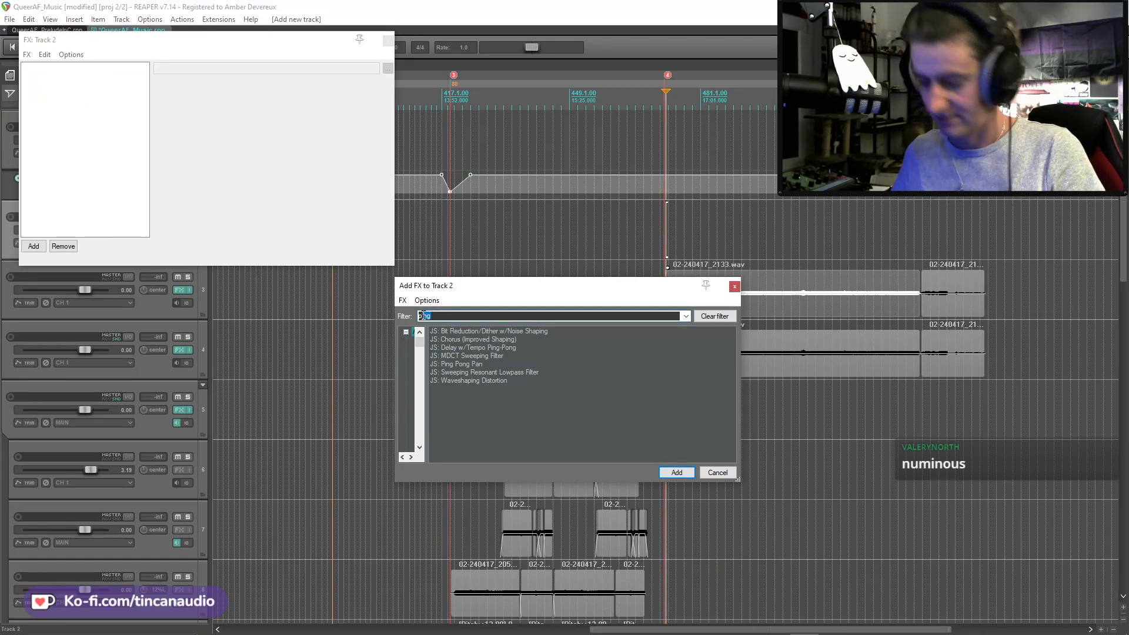
key(BackSpace)
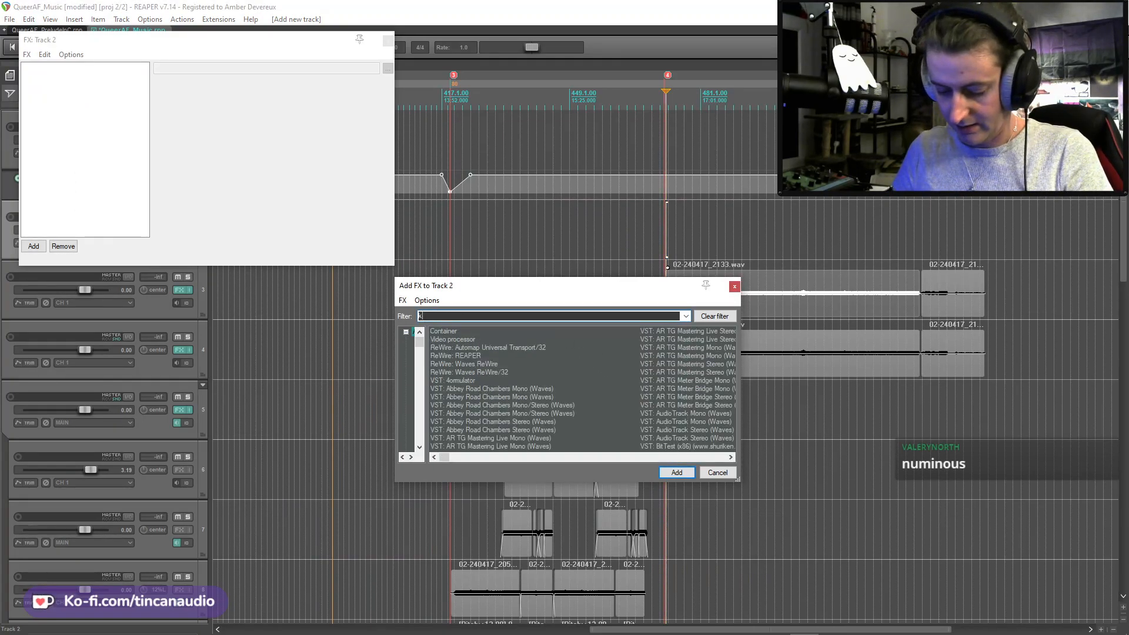
text(konta)
click(502, 340)
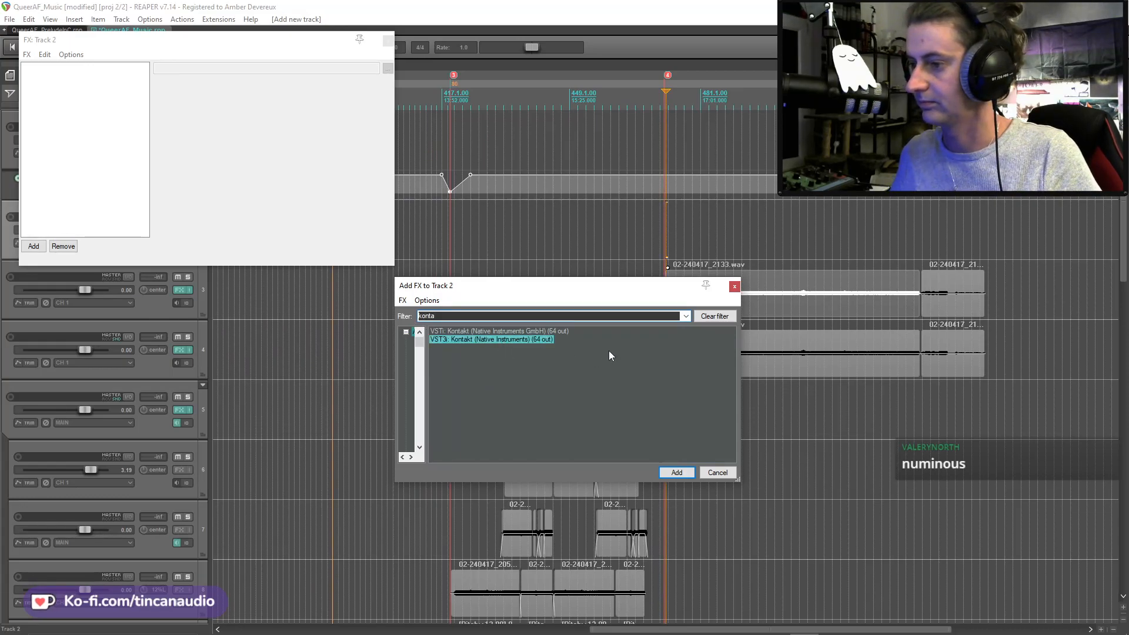
key(Return)
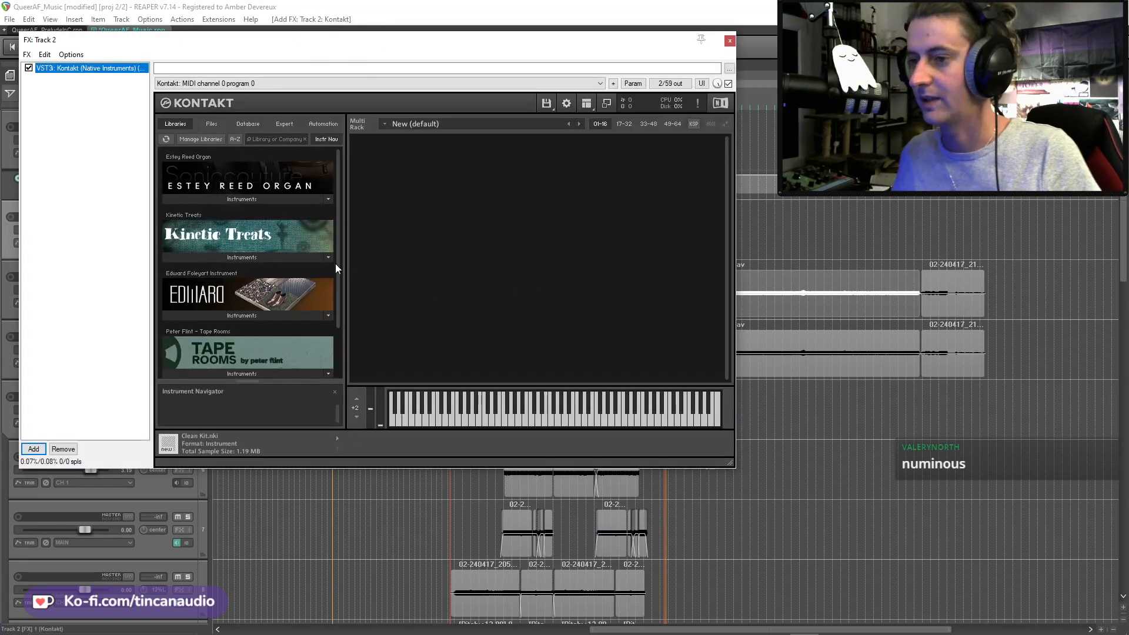
Show Kontakt's file browser and collapse the open 909 From Mars folders
click(211, 124)
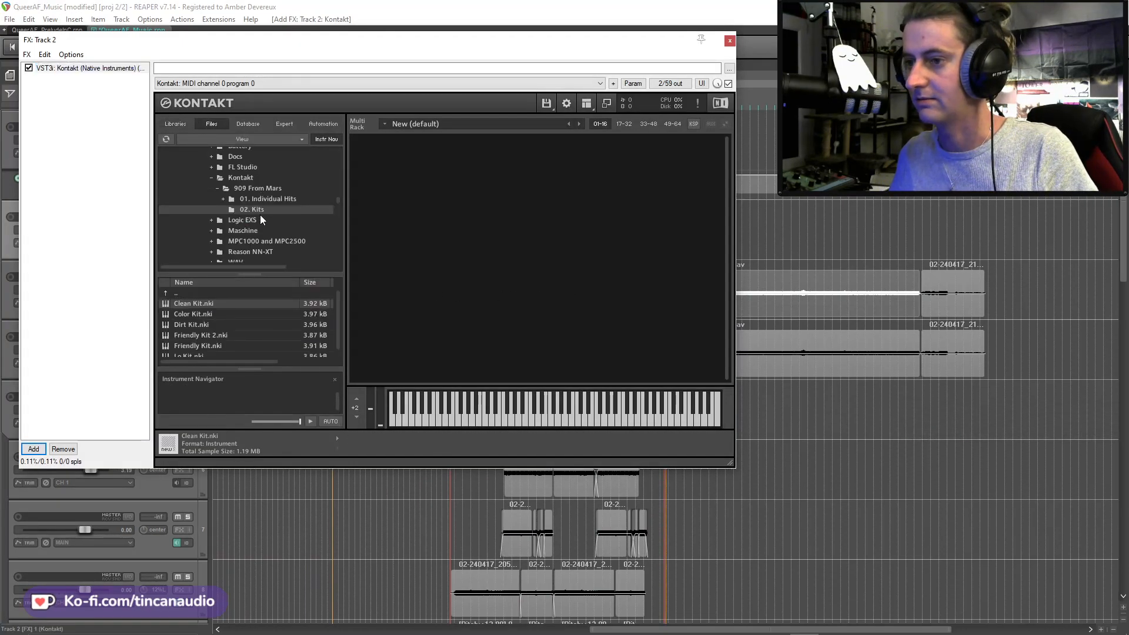
click(217, 188)
click(211, 177)
scroll(219, 200, up, 3)
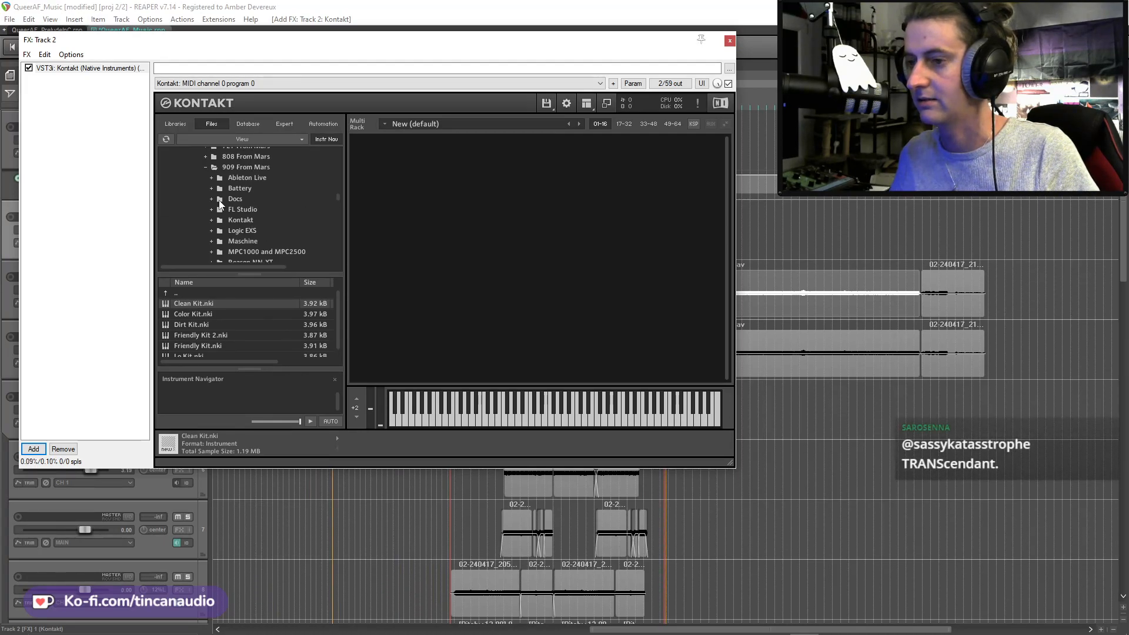
click(206, 199)
Load 01. Bass Drum - Modular Drum Loops From Mars.nki from the Kontakt folder of Modular Drum Loops From Mars
scroll(210, 203, down, 5)
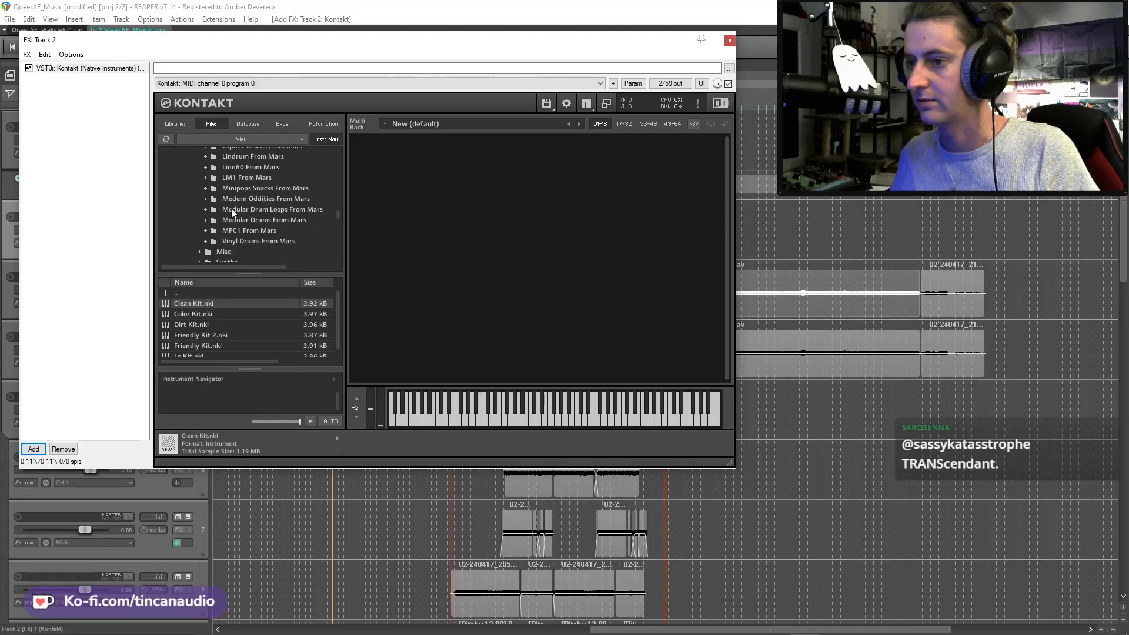
click(205, 210)
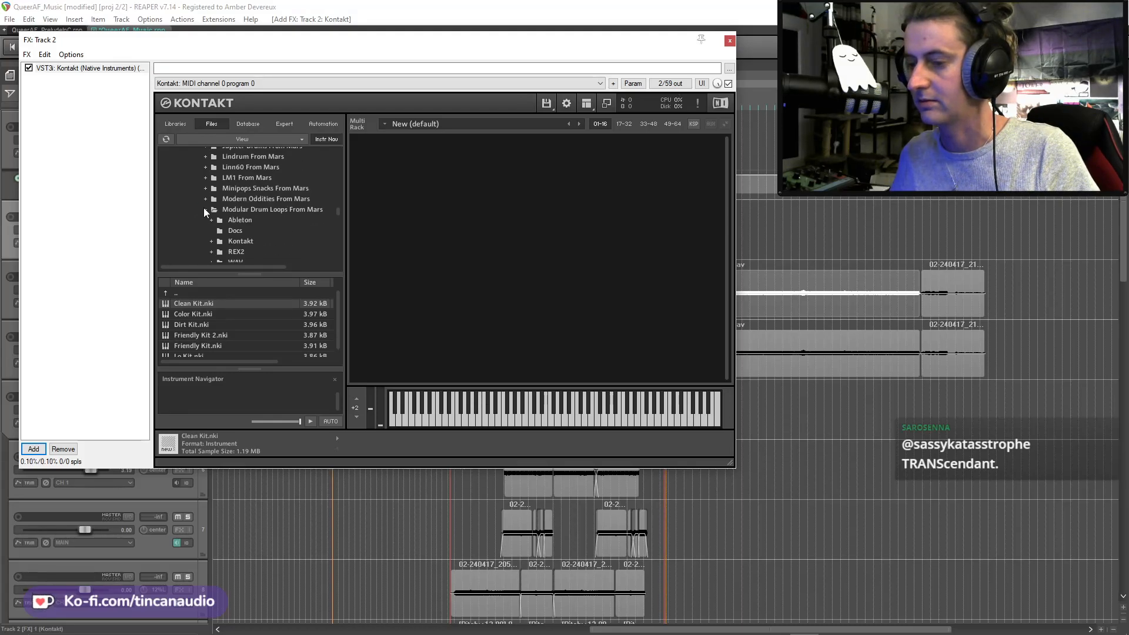
scroll(236, 221, down, 2)
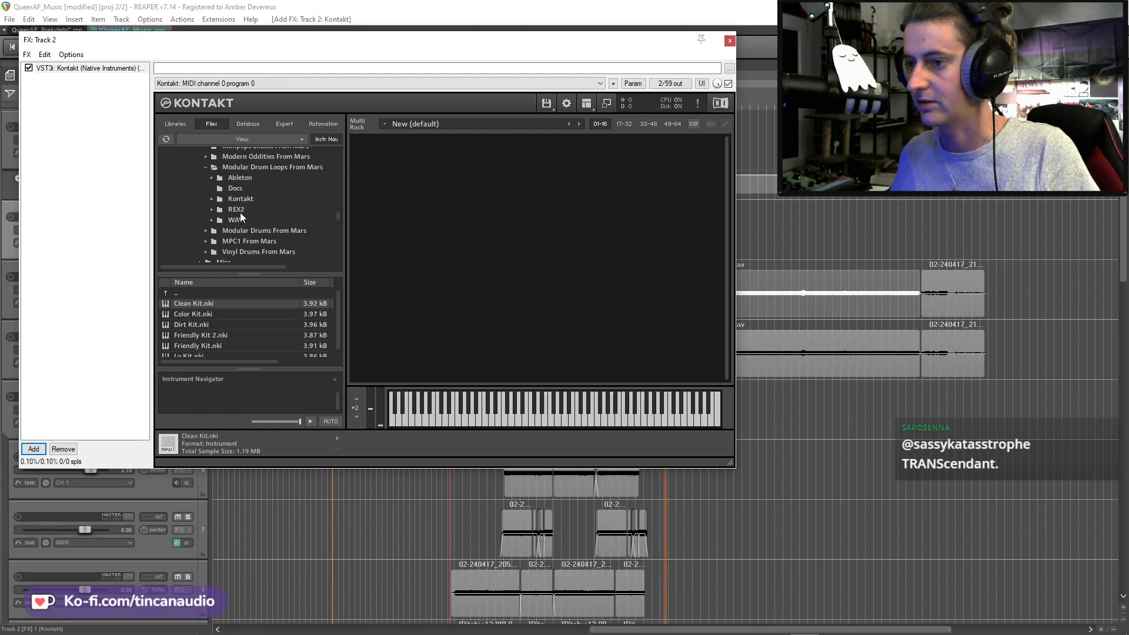
click(212, 199)
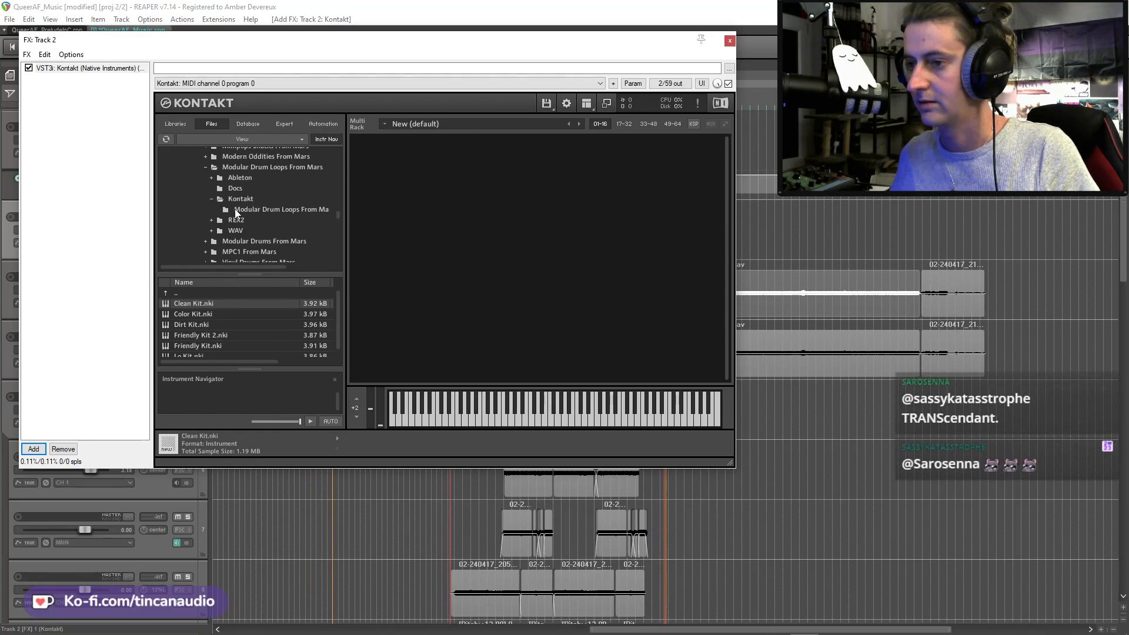
click(235, 210)
click(256, 301)
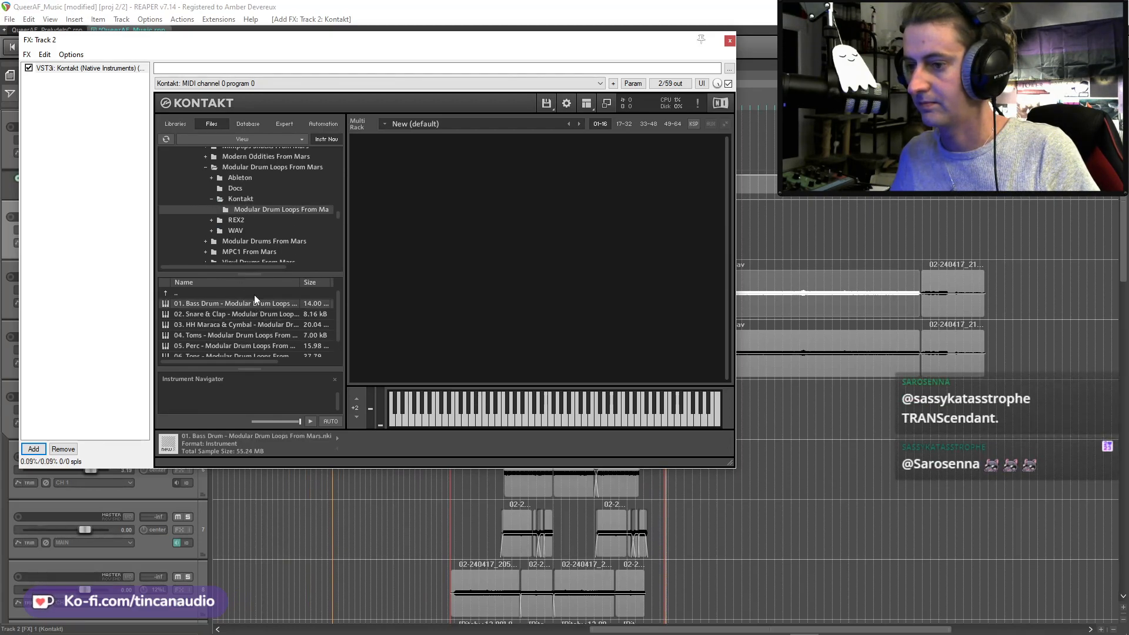
drag(261, 304, 411, 302)
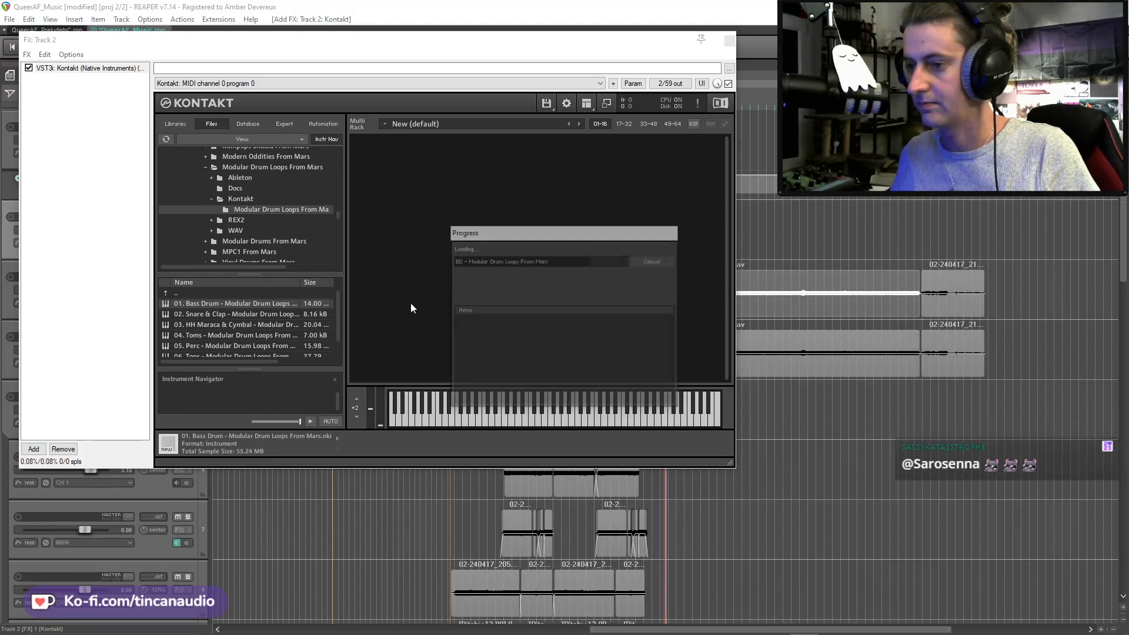
Set track 2's input to all MIDI channels of the reface CP and arm the track for recording
drag(353, 40, 574, 82)
click(122, 244)
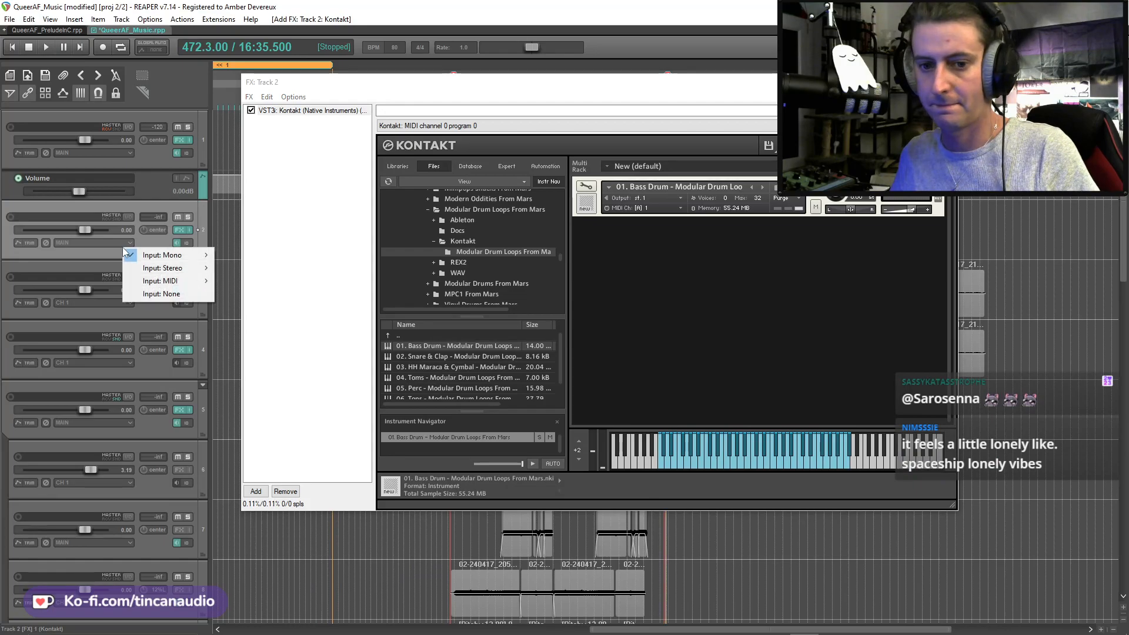
mouse_move(209, 283)
mouse_move(247, 293)
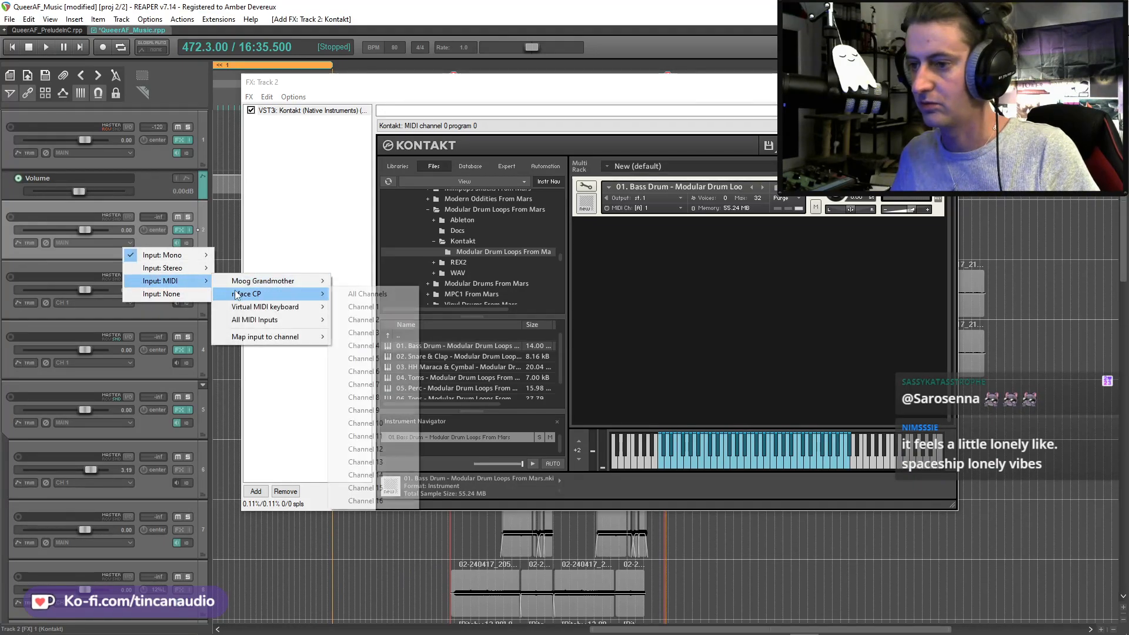
click(361, 294)
click(10, 217)
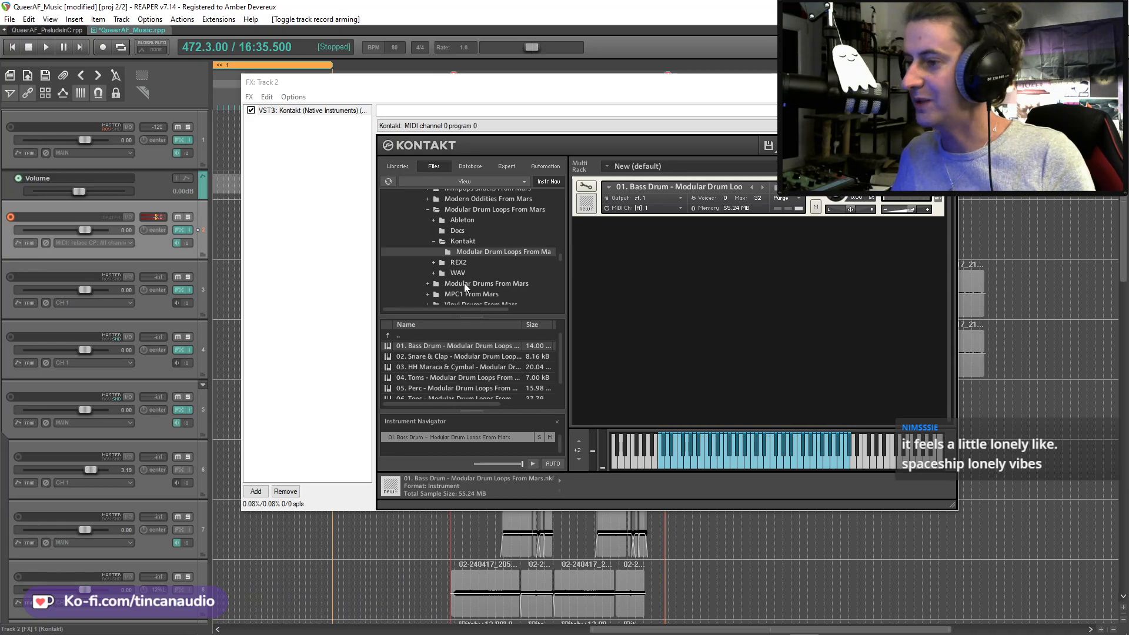
Look up the 07. Full Beats WAV files of Modular Drum Loops From Mars and close track 2's effects window
click(433, 274)
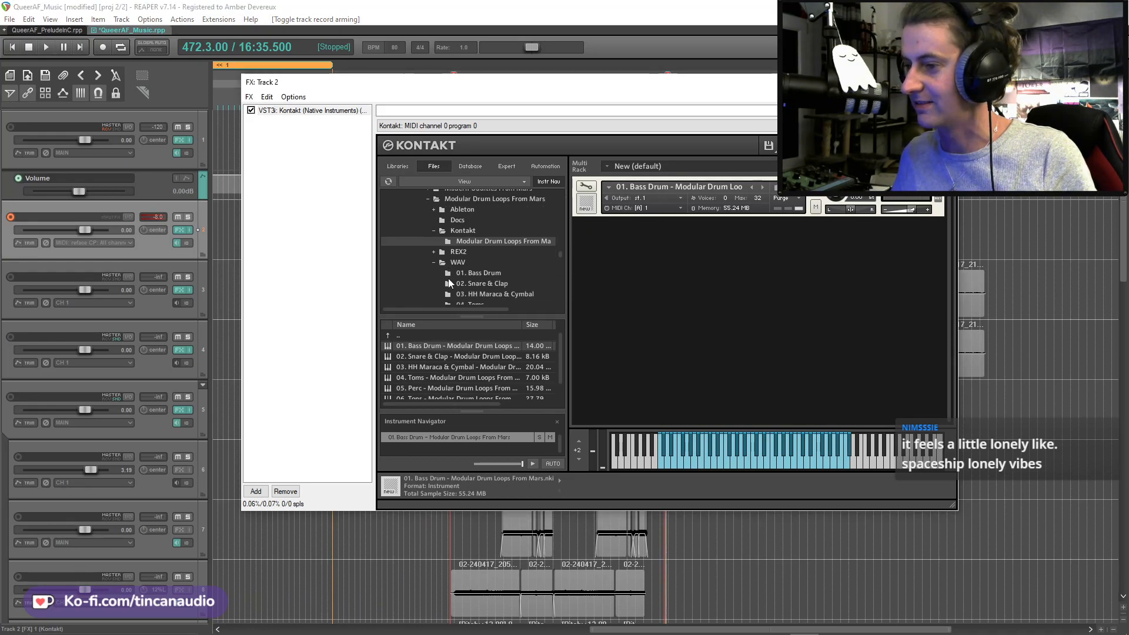
scroll(448, 277, down, 2)
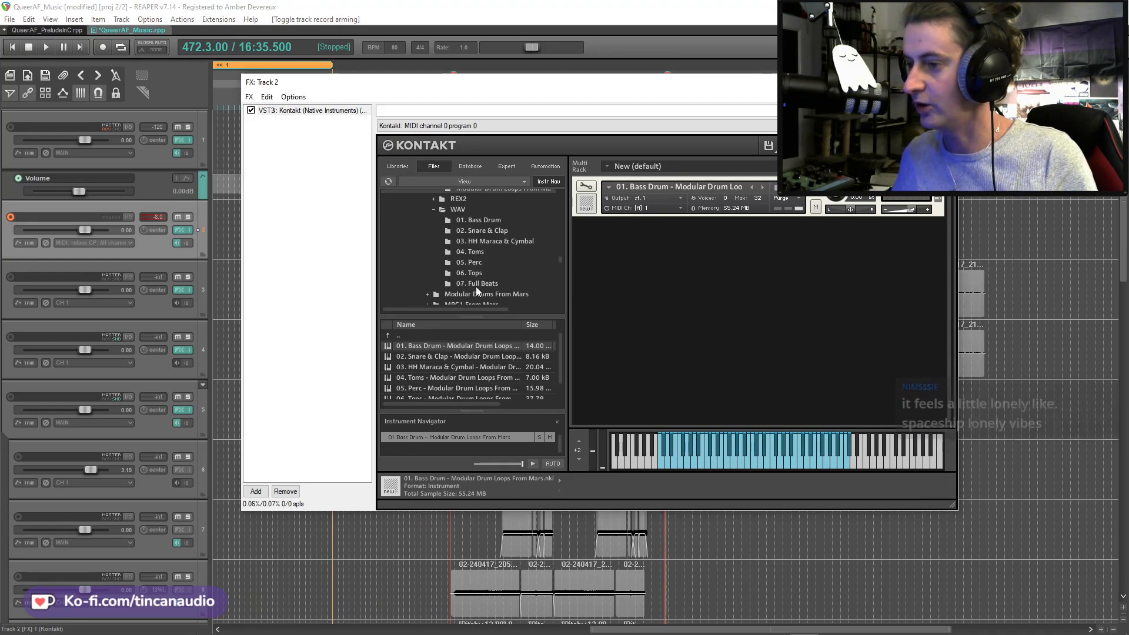
click(474, 283)
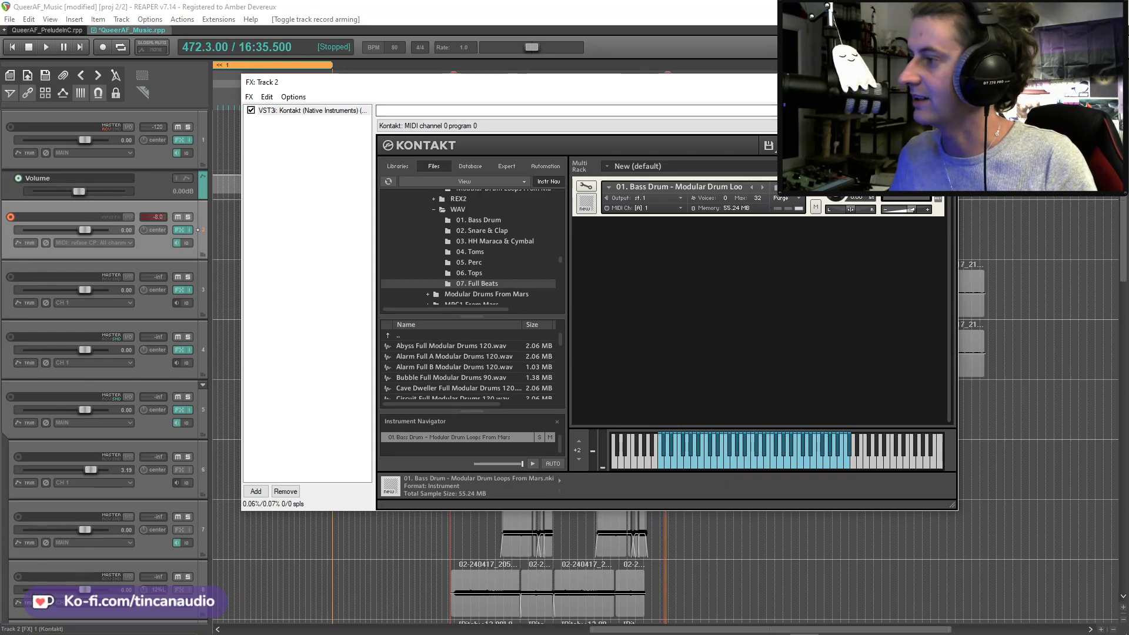
click(180, 230)
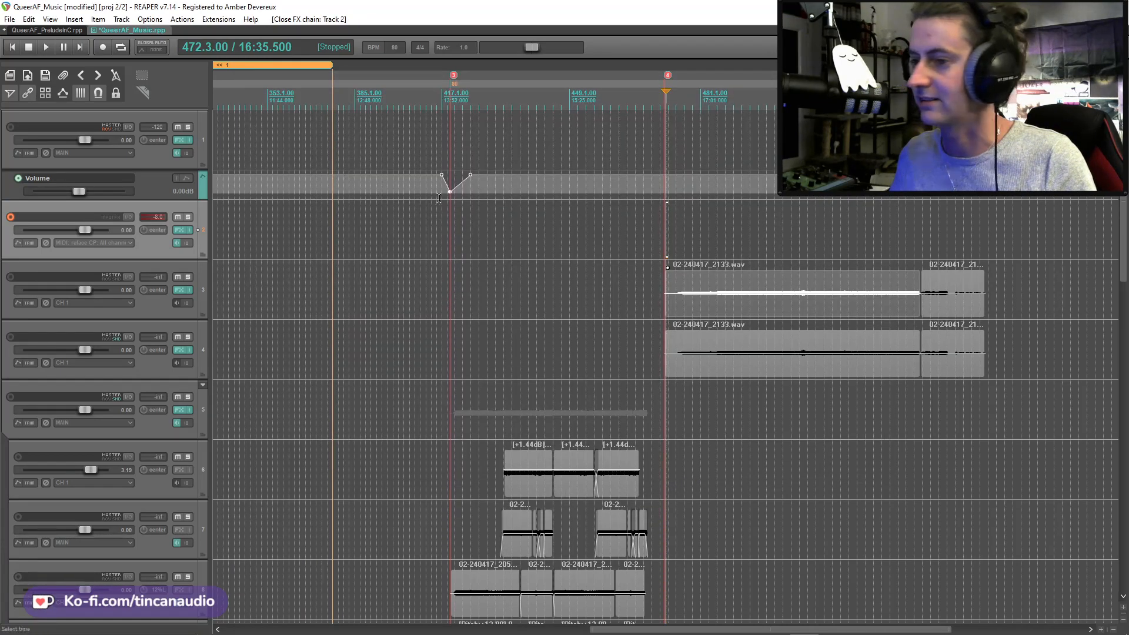
Remove Kontakt from track 2's effects chain and close the effects window
click(180, 230)
click(285, 492)
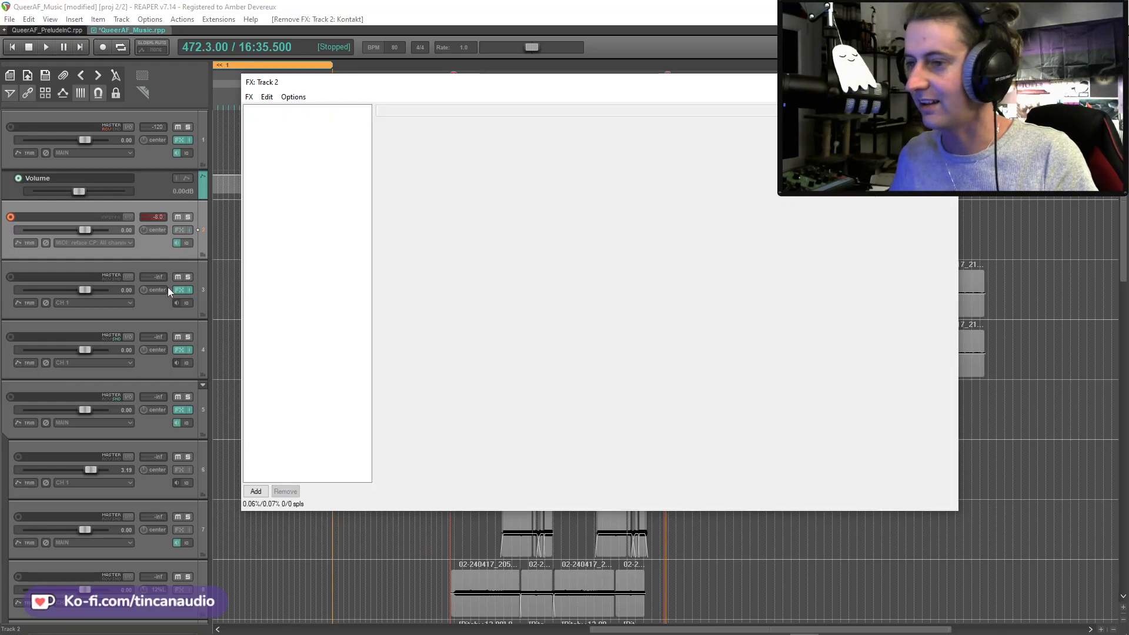
click(180, 230)
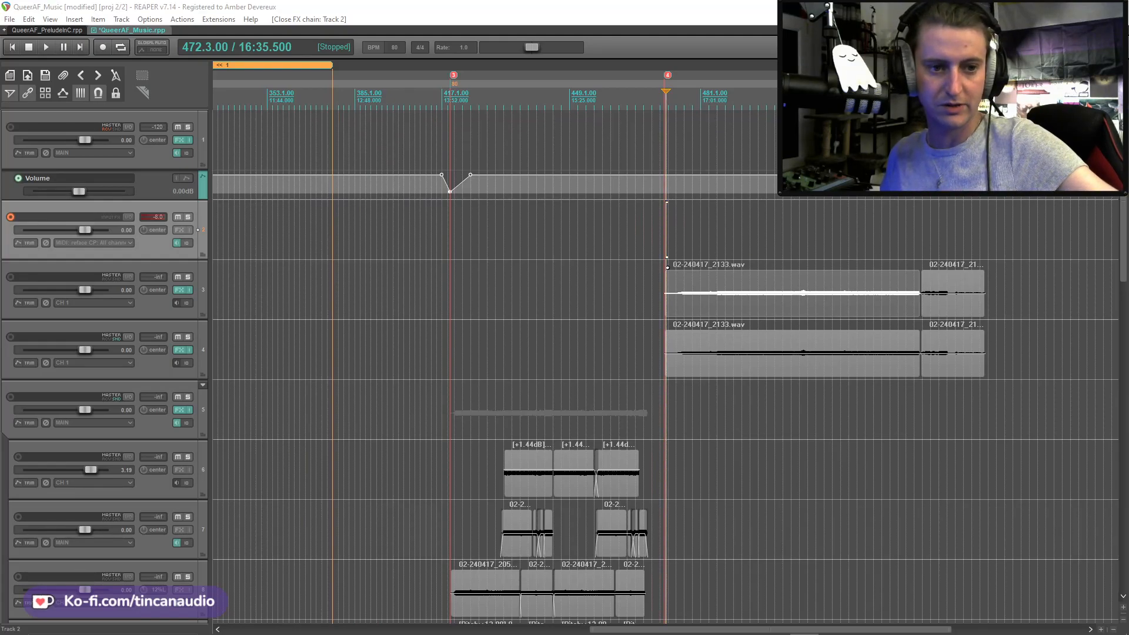
Open the Media Explorer and look through the Synths and Misc folders of Samples From Mars
key(ctrl+alt+x)
drag(406, 102, 433, 94)
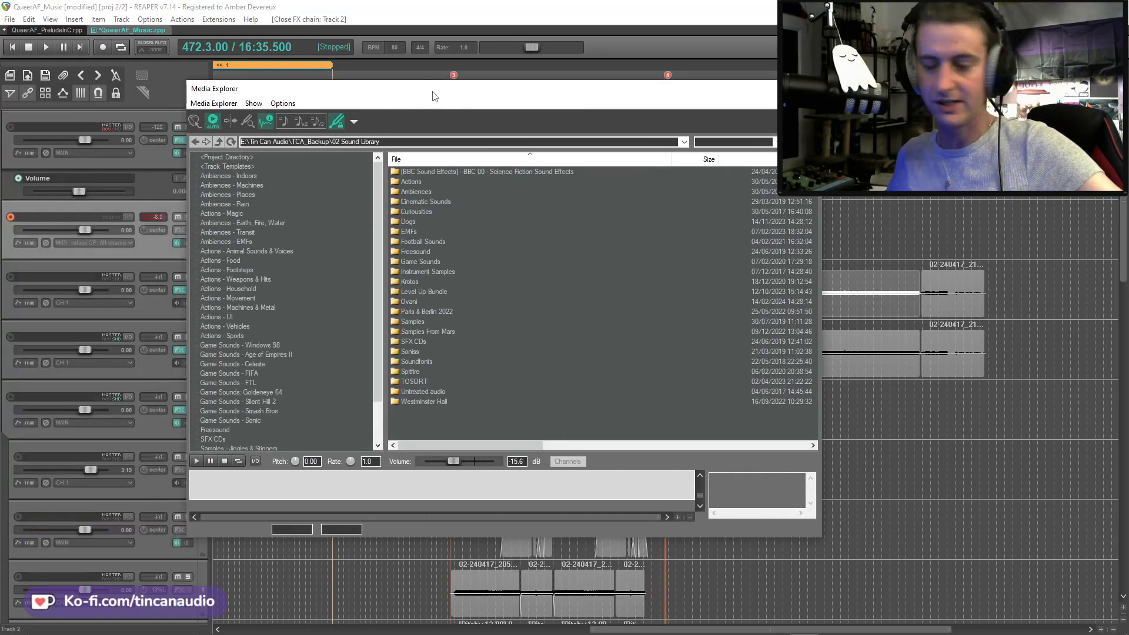
double_click(435, 332)
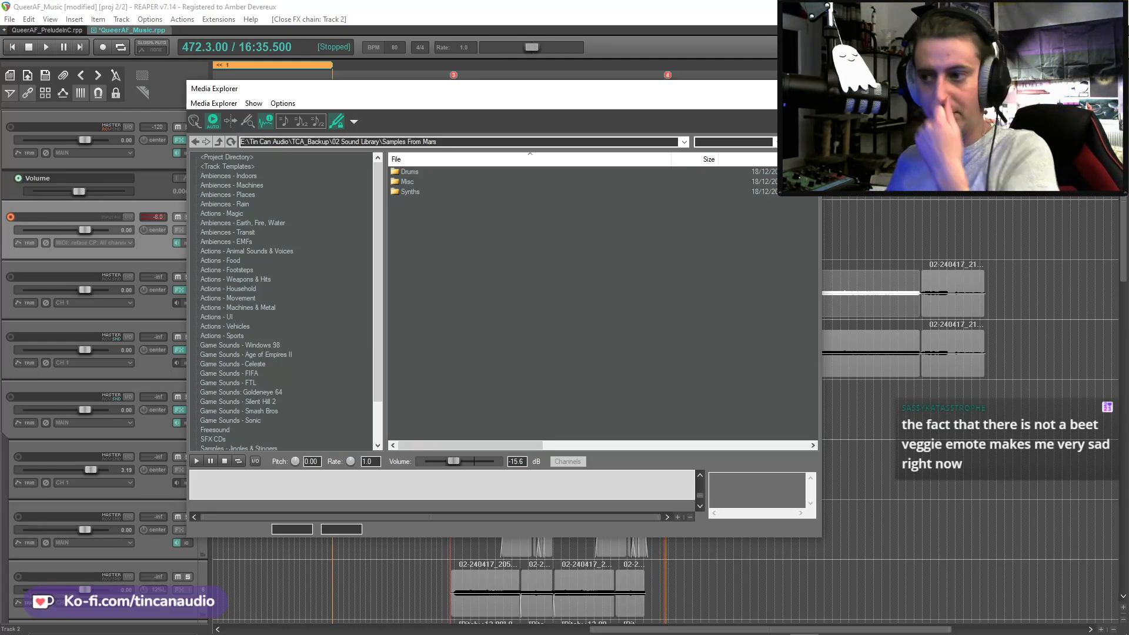
double_click(414, 190)
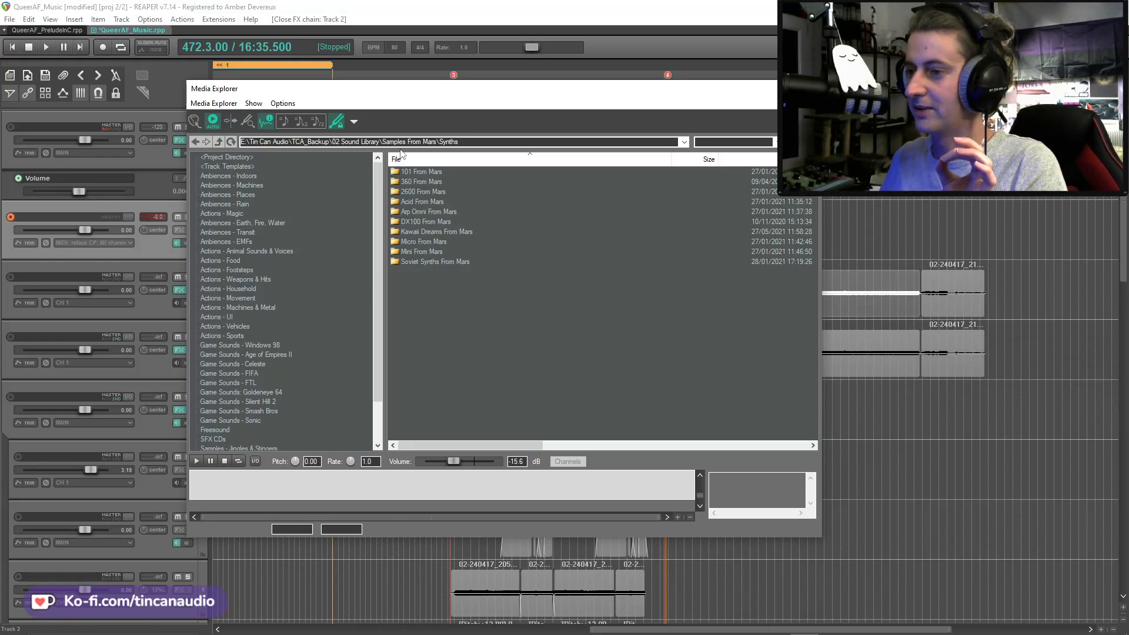
click(224, 142)
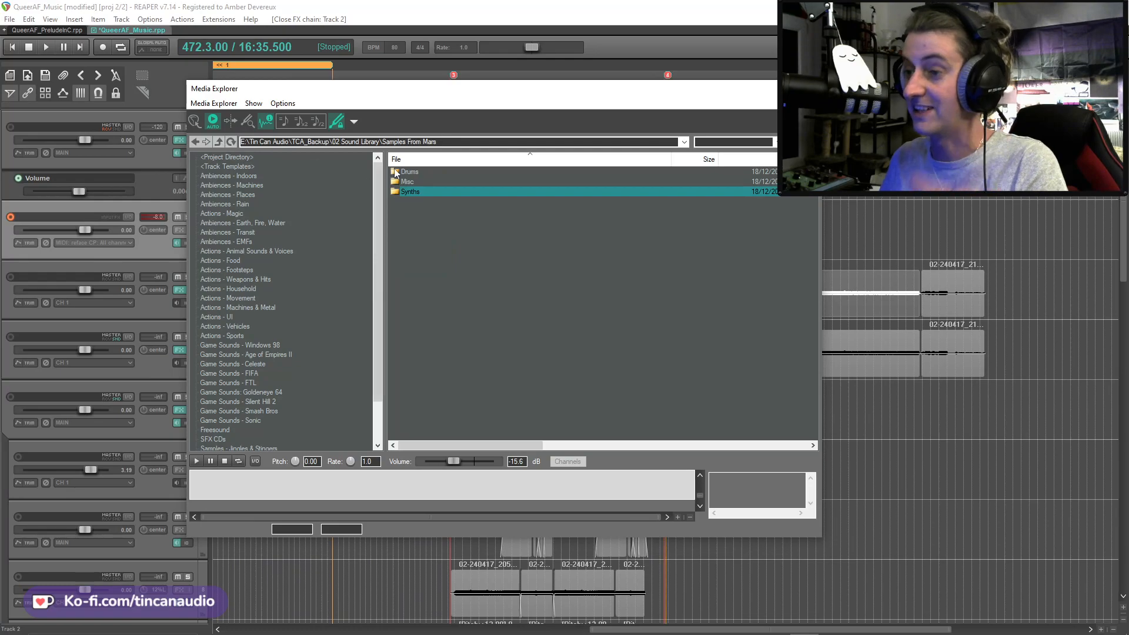
click(415, 181)
double_click(414, 182)
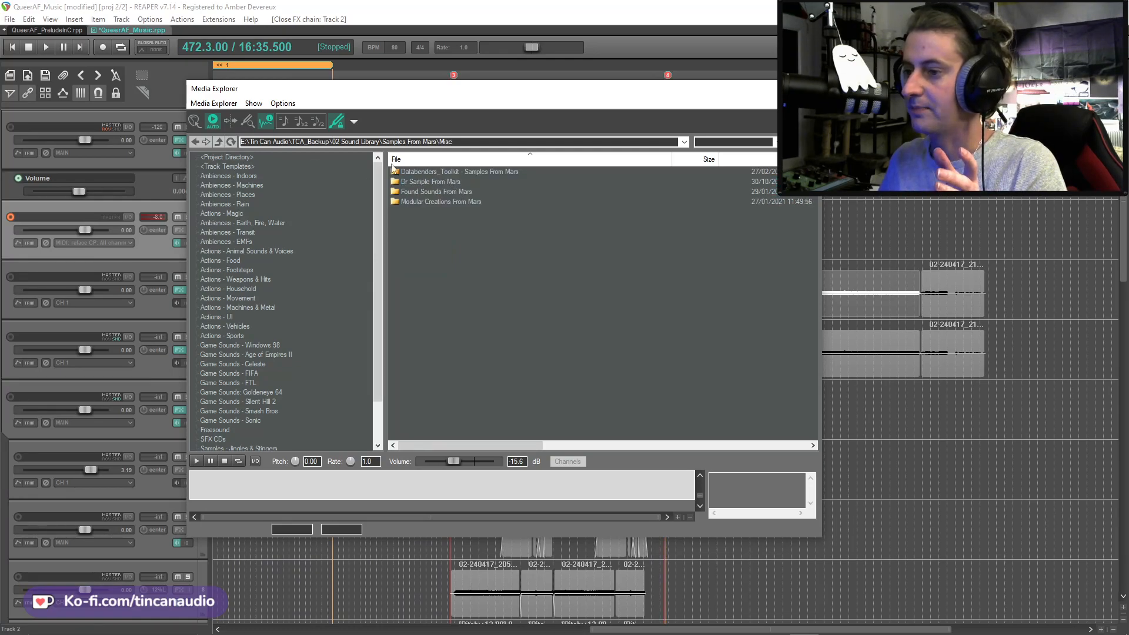
click(221, 144)
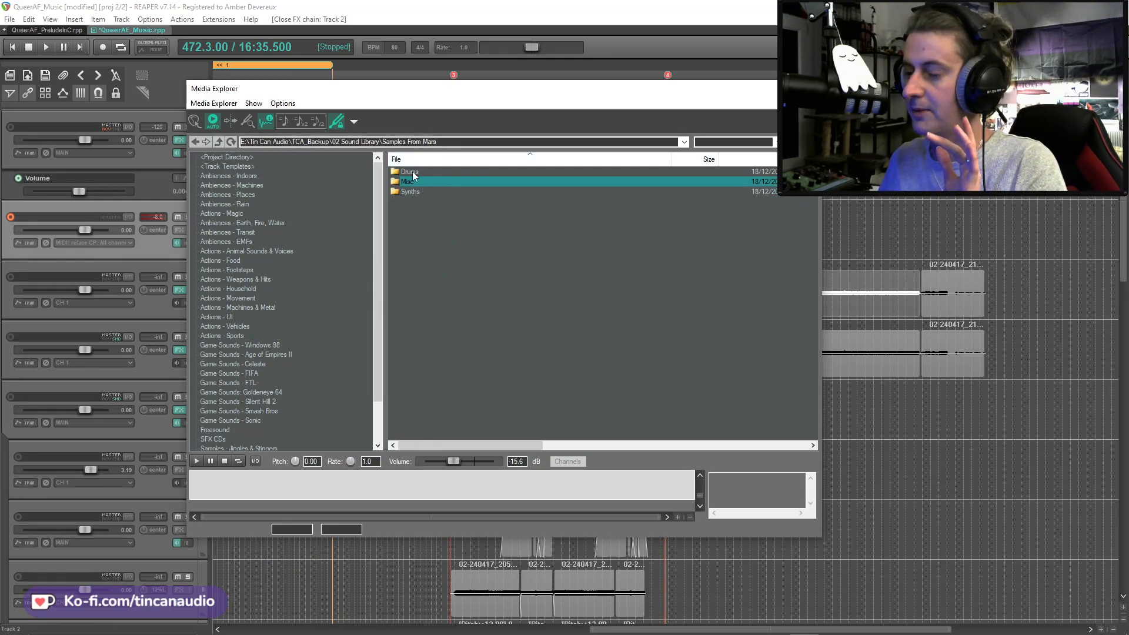
Browse to the WAV\07. Full Beats folder of Modular Drum Loops From Mars, inside the Drums folder
double_click(411, 171)
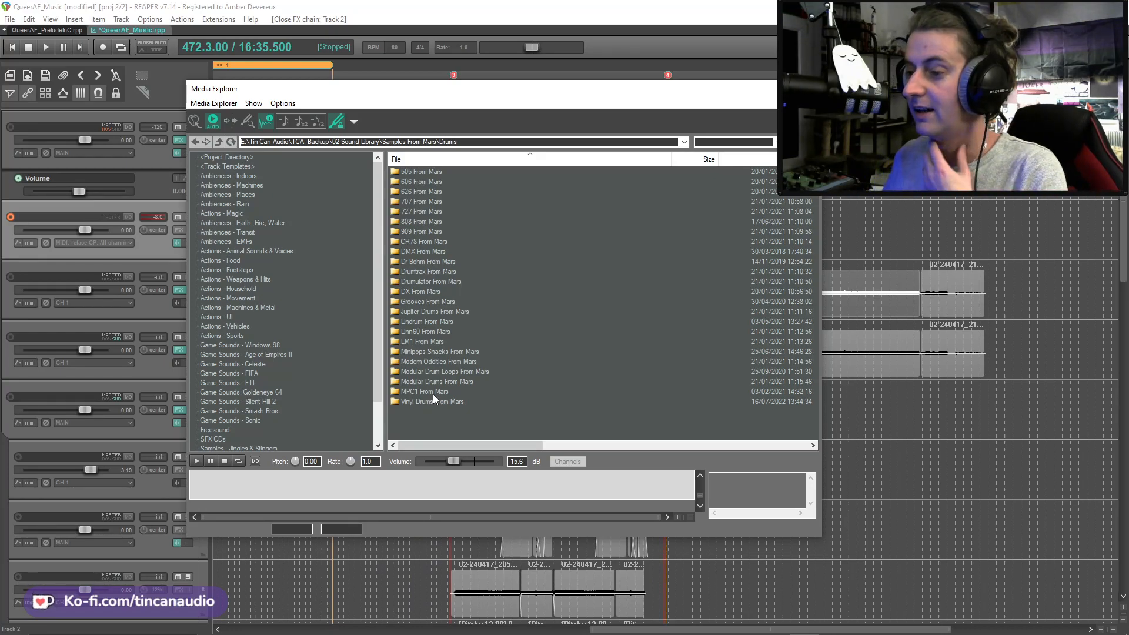
double_click(435, 373)
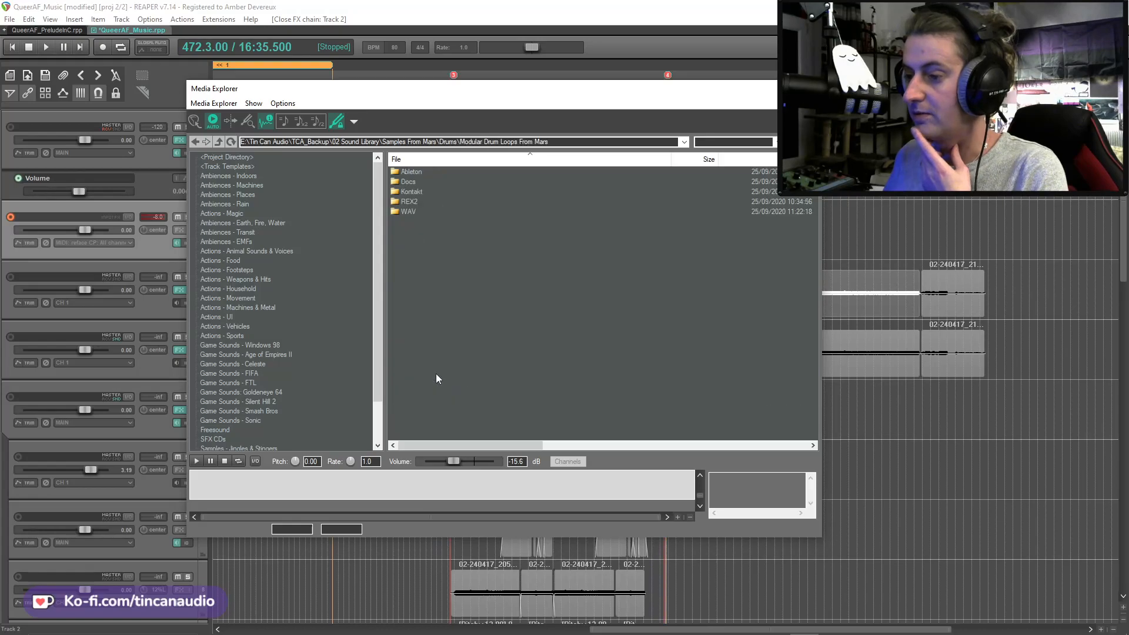
double_click(408, 211)
click(429, 231)
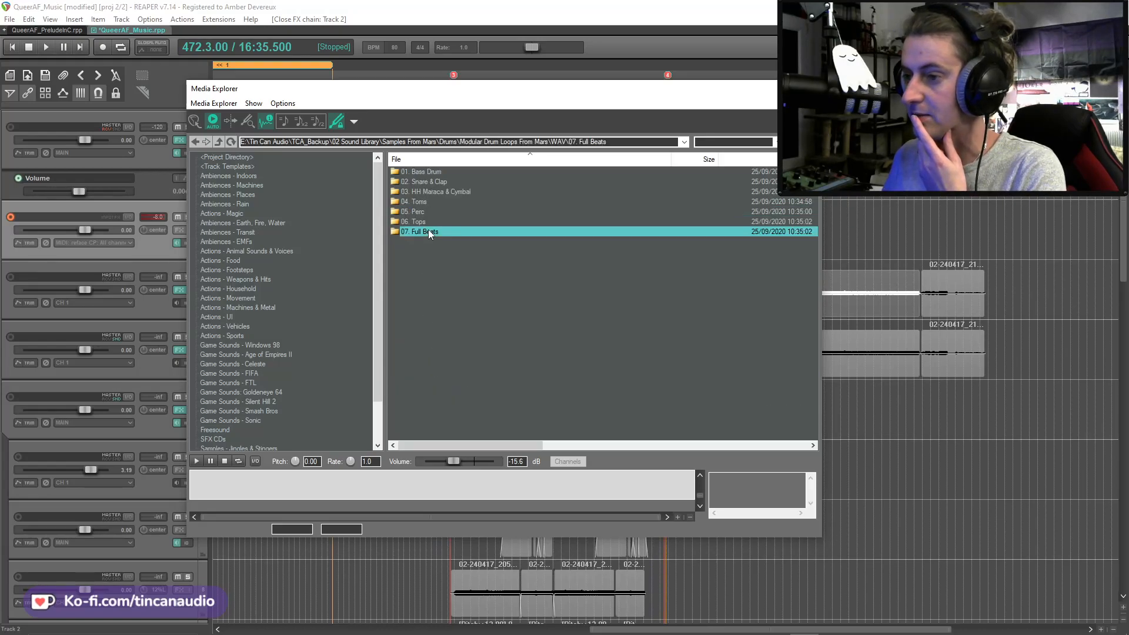
Audition the Abyss, Alarm Full A, Alarm Full B, Bubble, Cave Dweller and Deep Glitch full modular drum loops
click(446, 174)
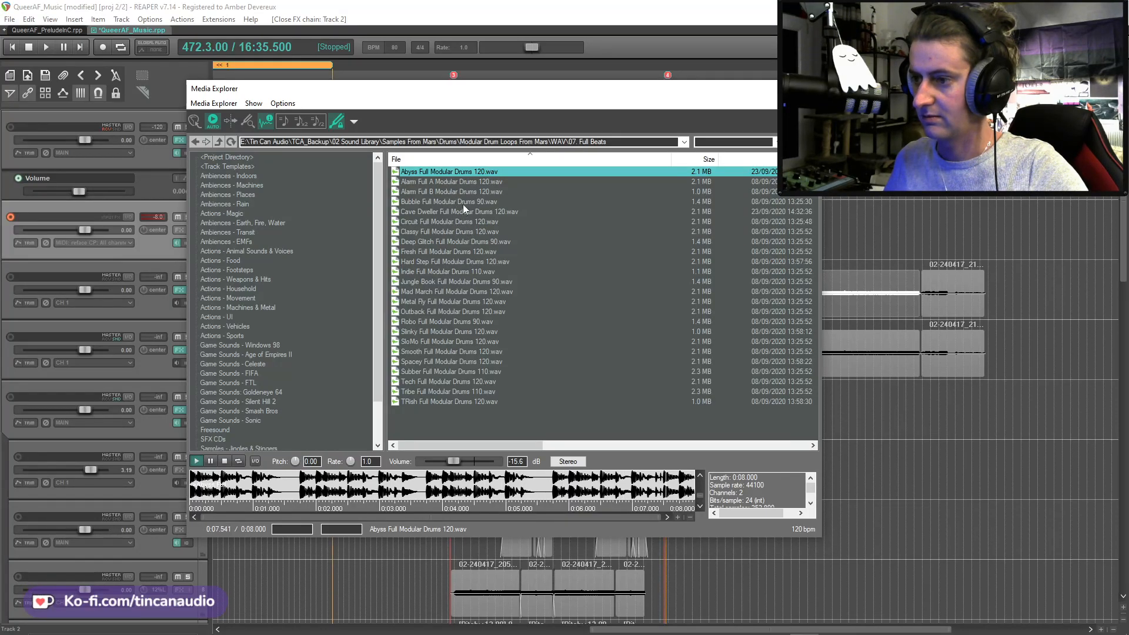
click(457, 183)
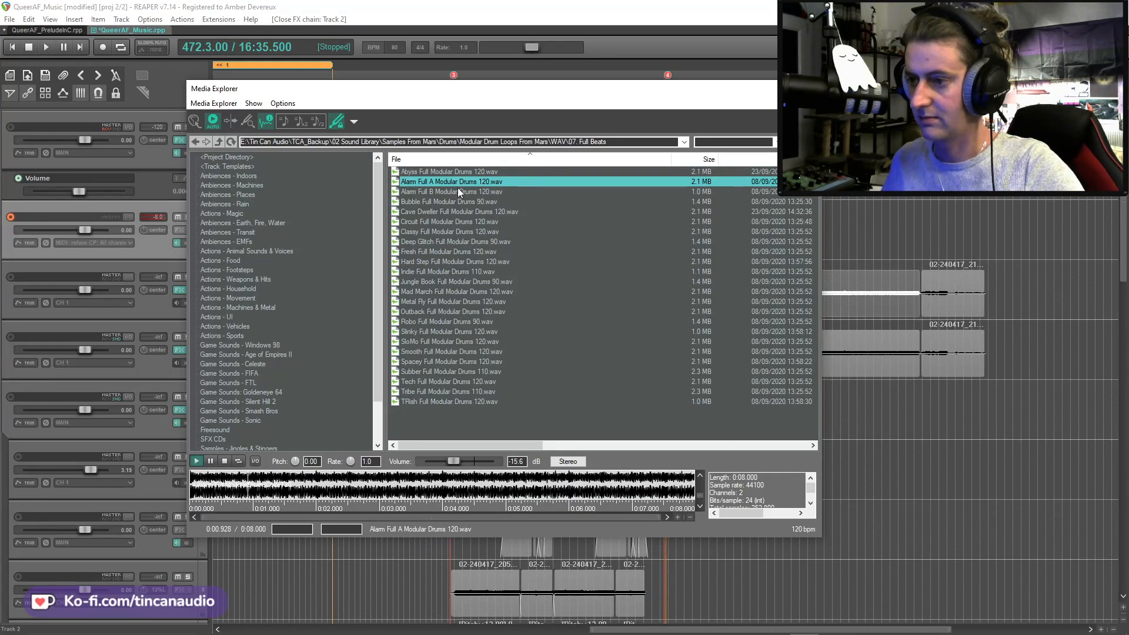
click(457, 189)
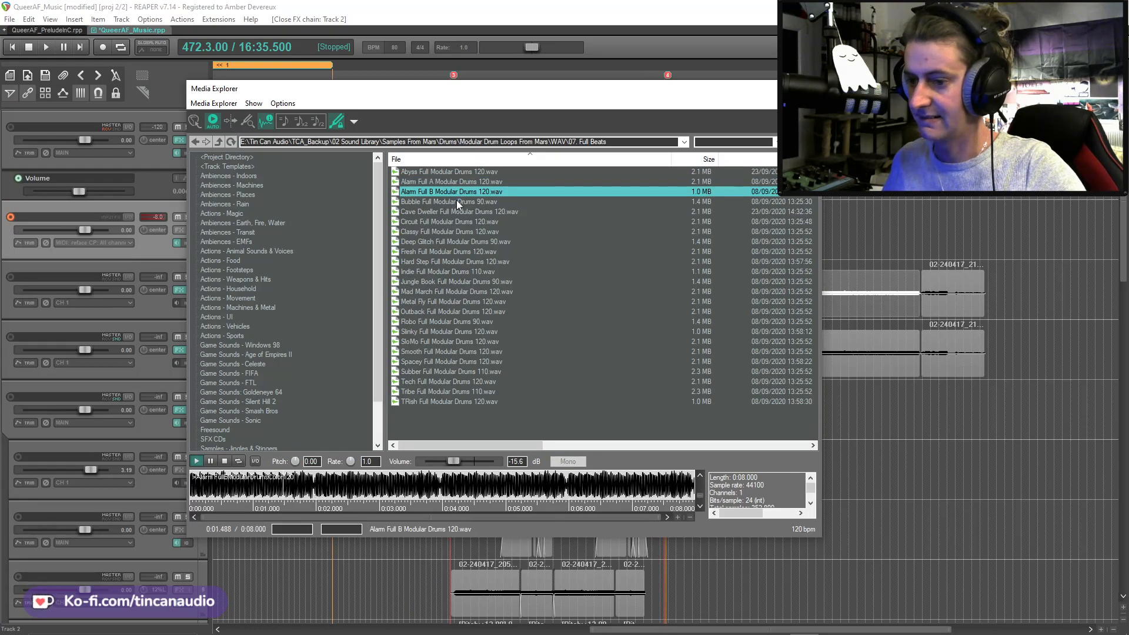
click(456, 200)
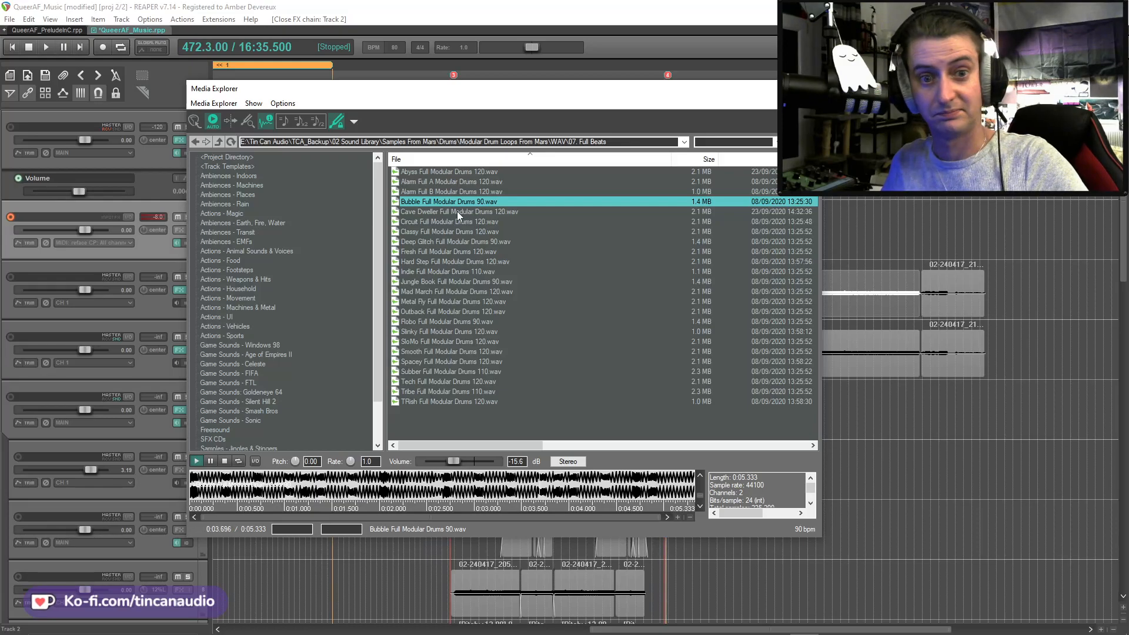
click(457, 211)
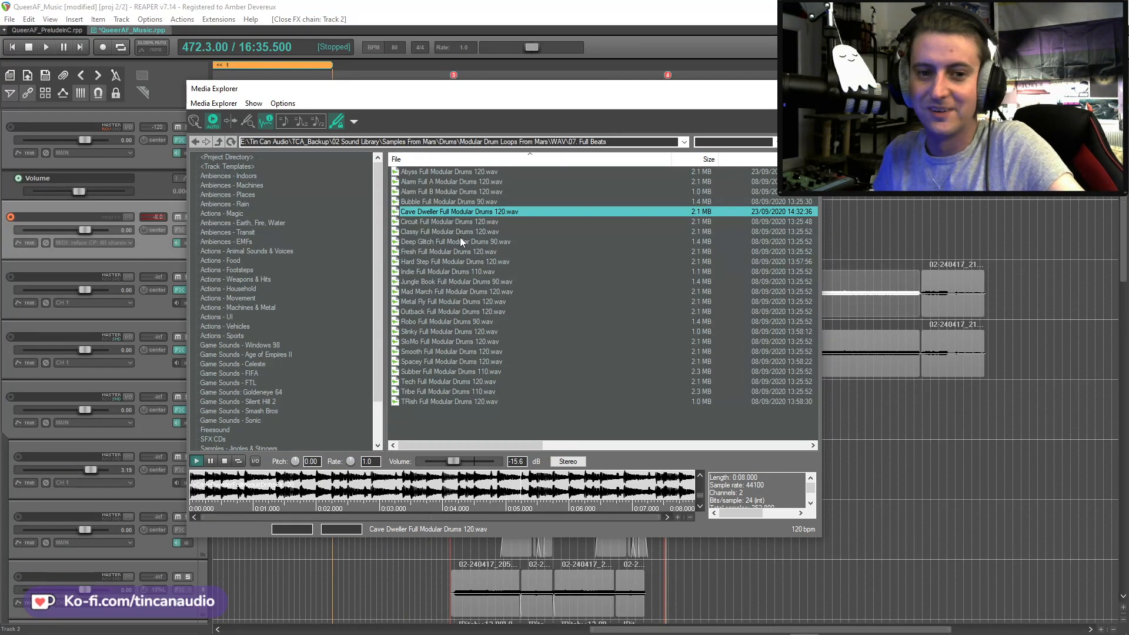
click(460, 239)
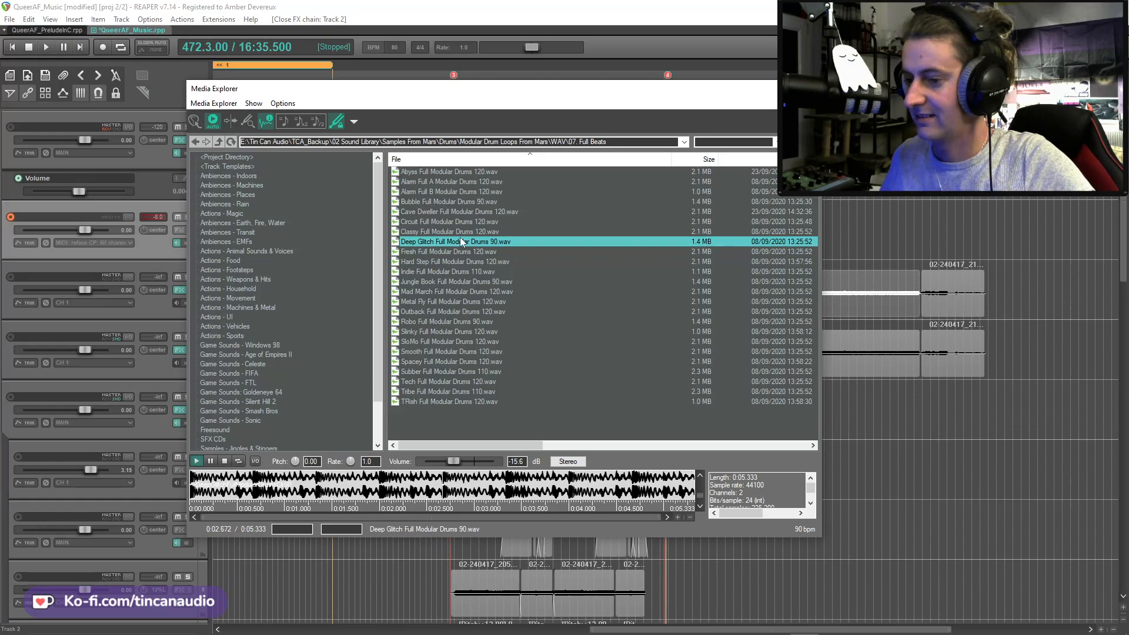
key(space)
Audition the Jungle Book, Hard Step, Slinky and Spacey full modular drum loops, stop the preview and close the Media Explorer
click(447, 281)
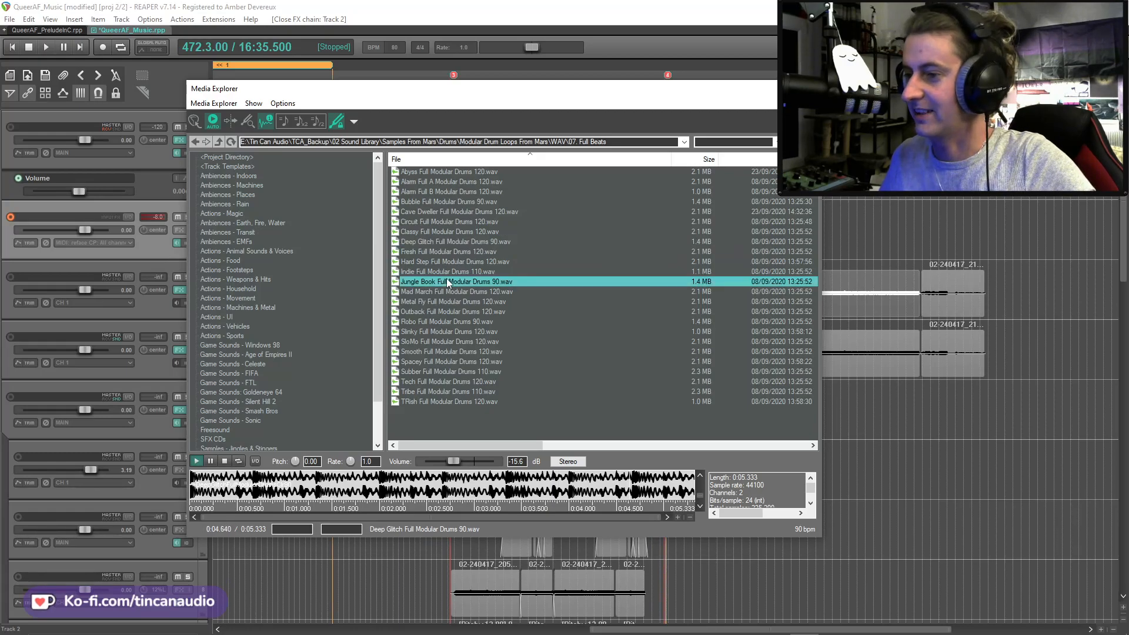
click(445, 262)
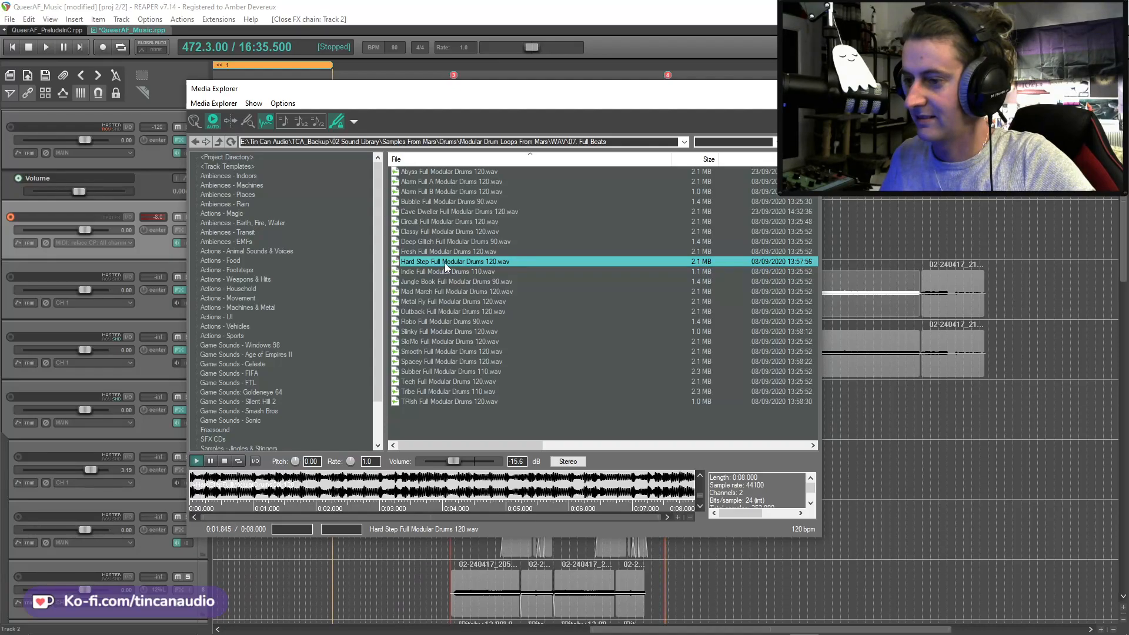
click(226, 461)
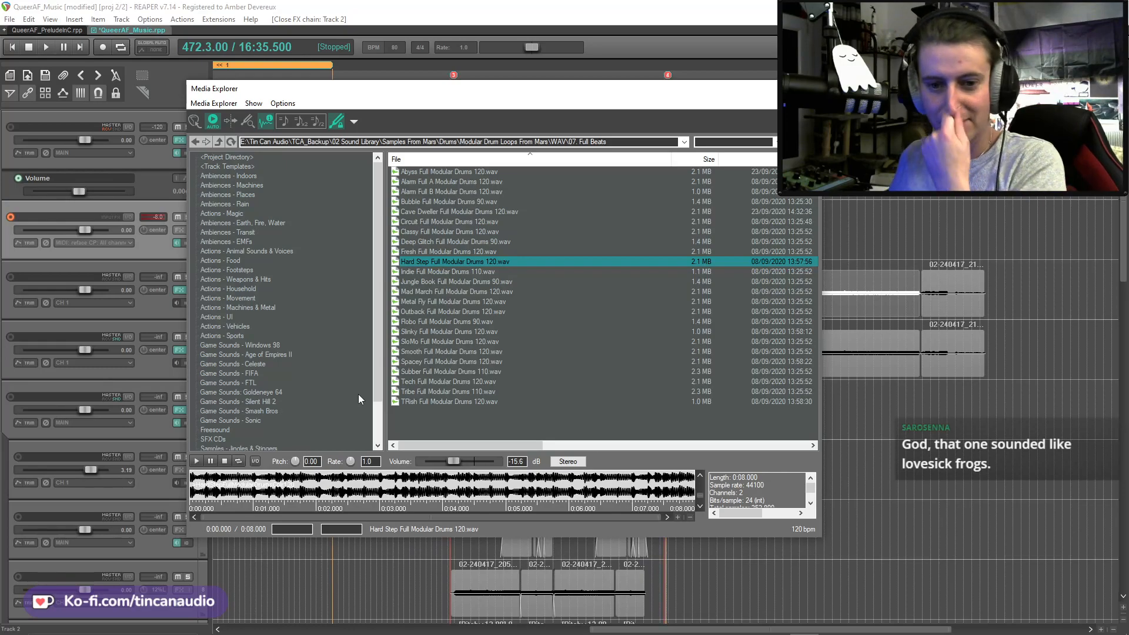
click(427, 333)
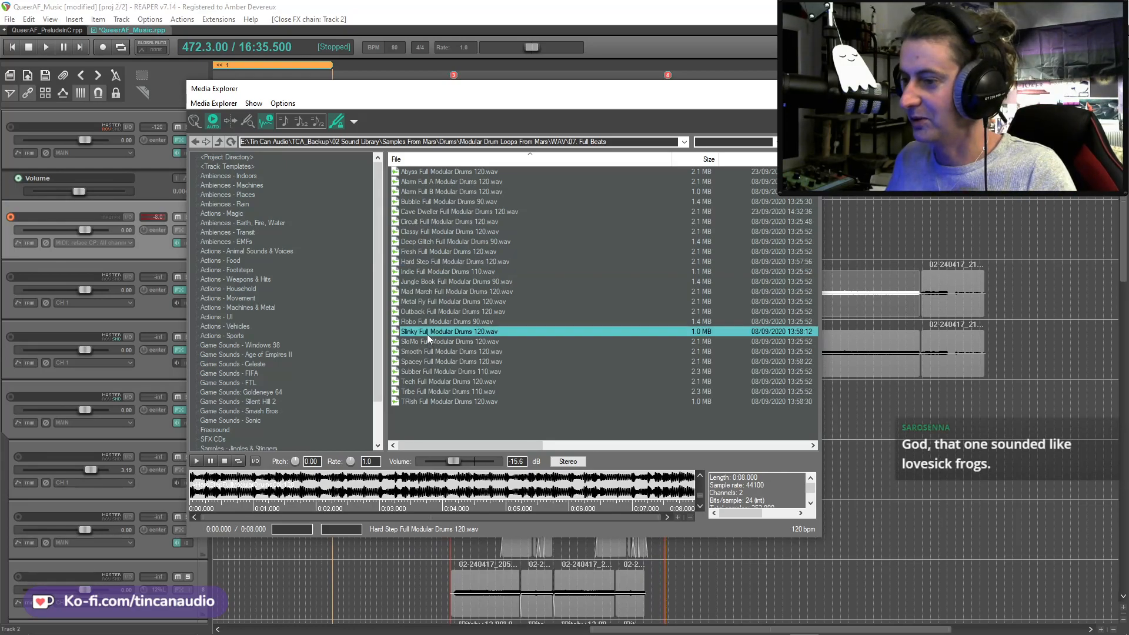
click(411, 363)
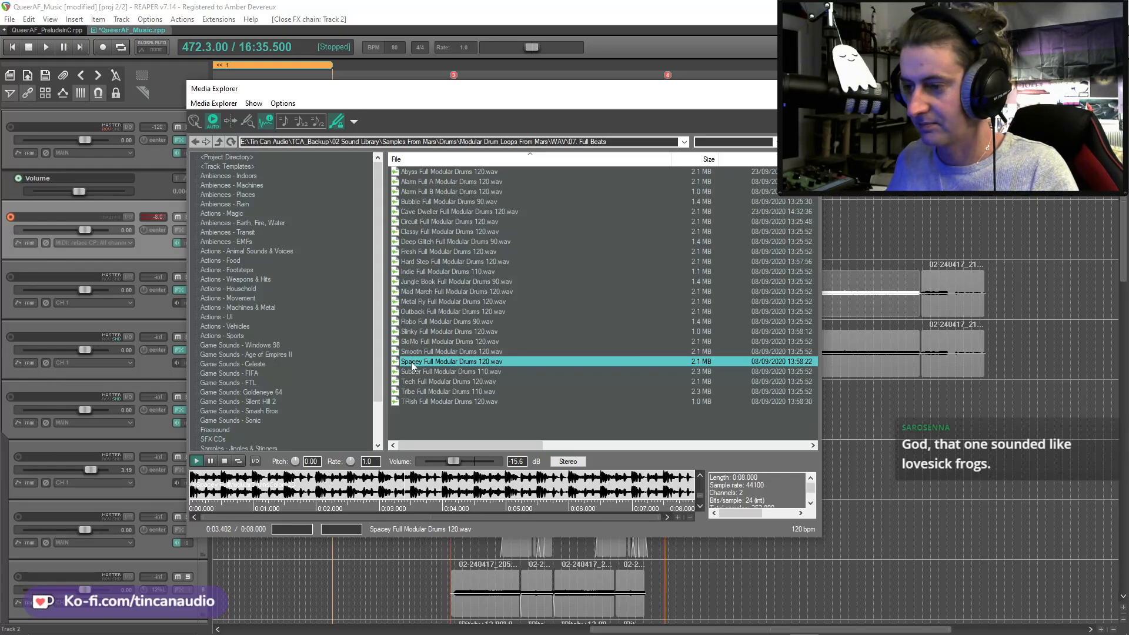
click(225, 462)
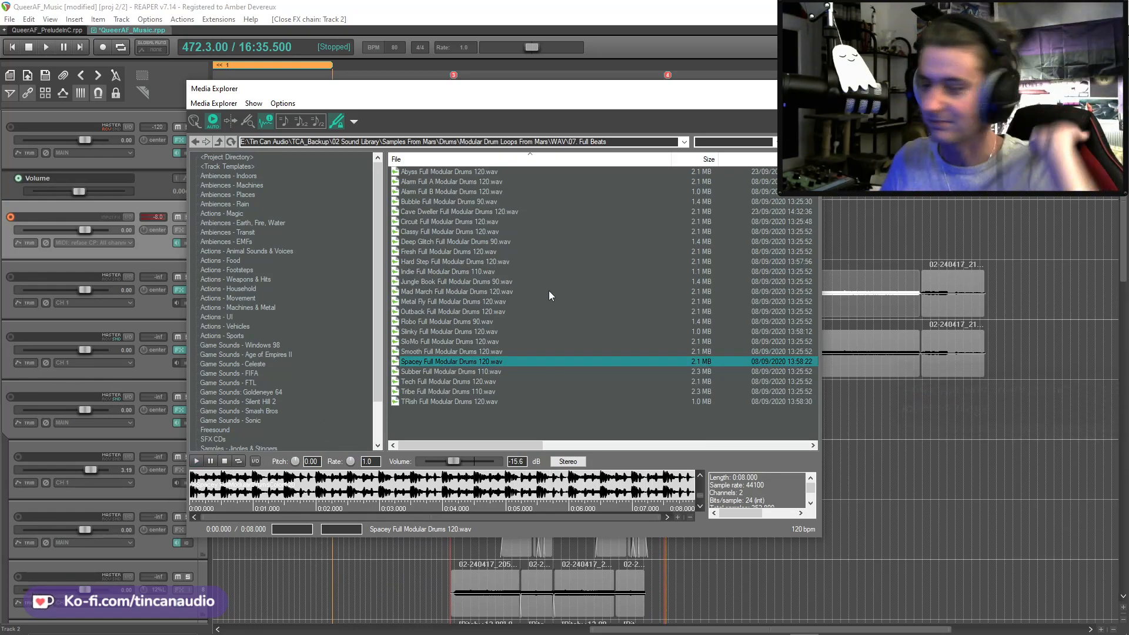
key(ctrl+alt+x)
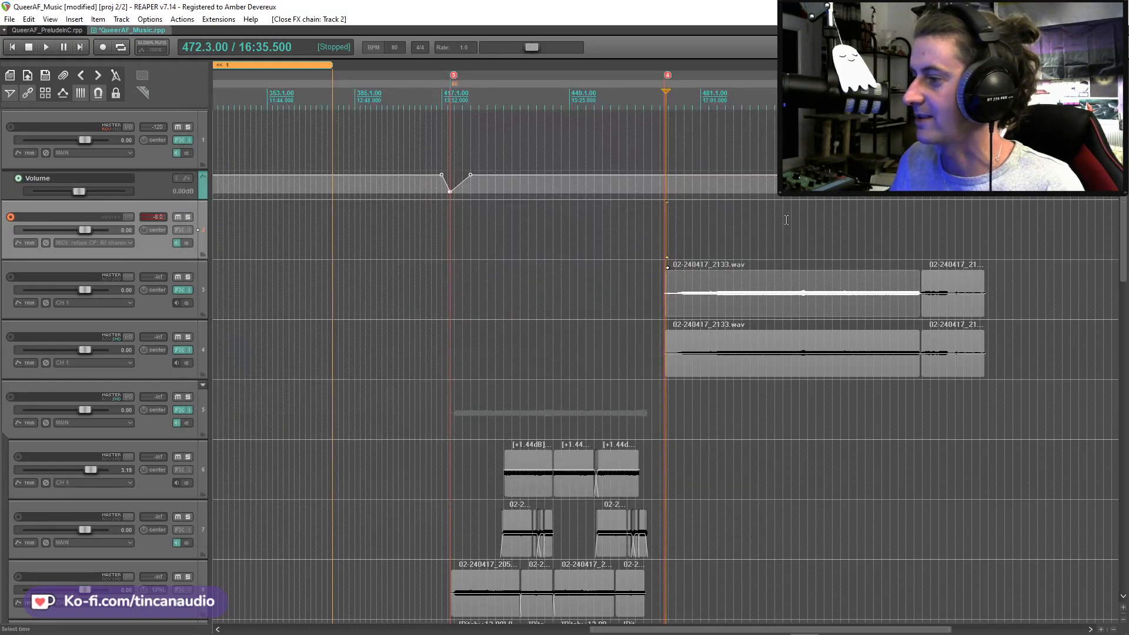
Save the project and place the edit cursor at 497.1.00 on track 3's 02-240417_2133.wav item
click(751, 279)
key(ctrl+s)
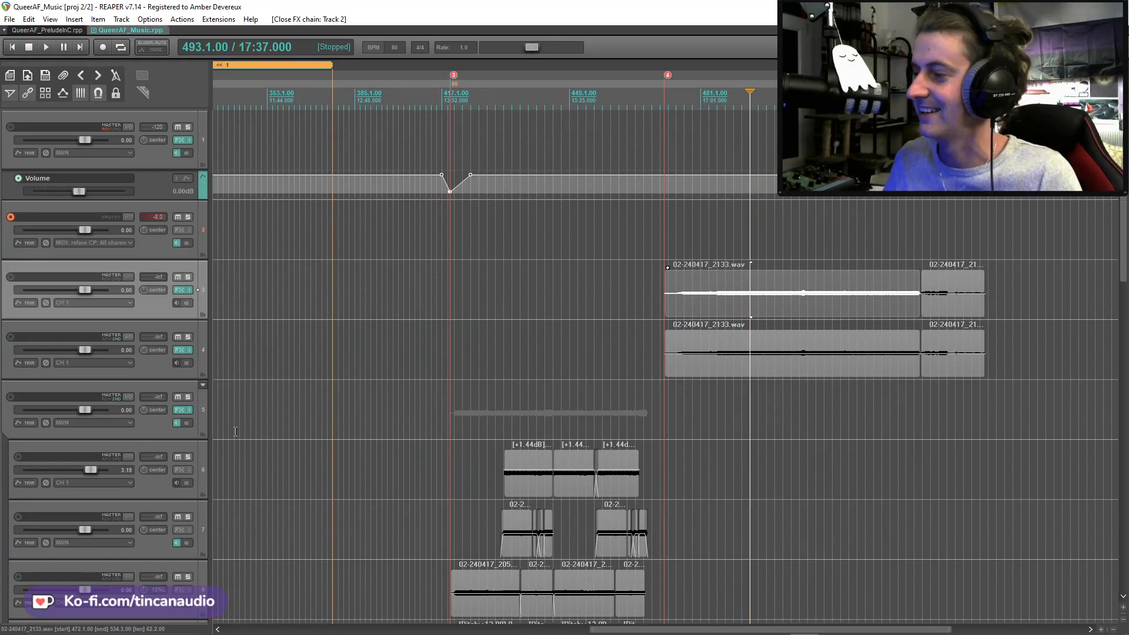
click(766, 312)
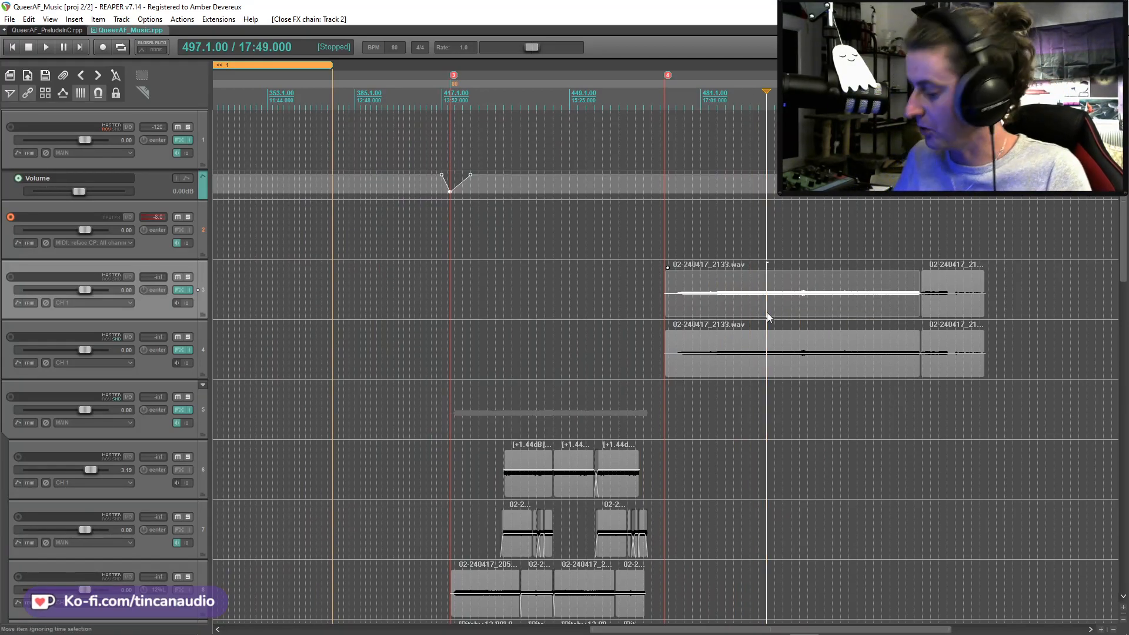